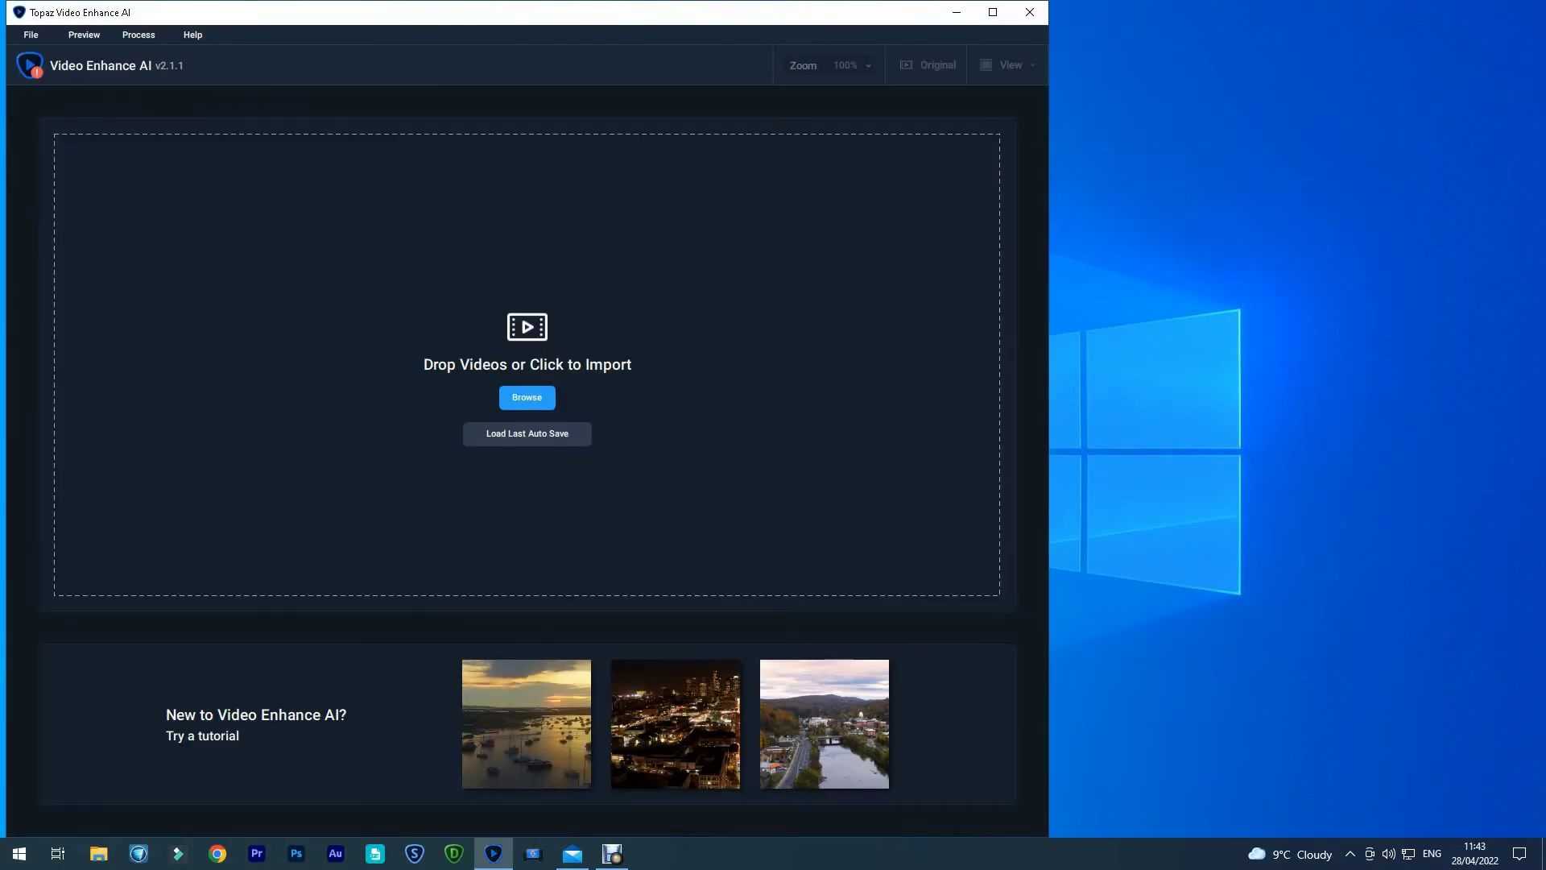
Move the Topaz window aside and drop the desktop Test1 clip onto its Drop Videos area
left_click_drag(281, 12, 610, 29)
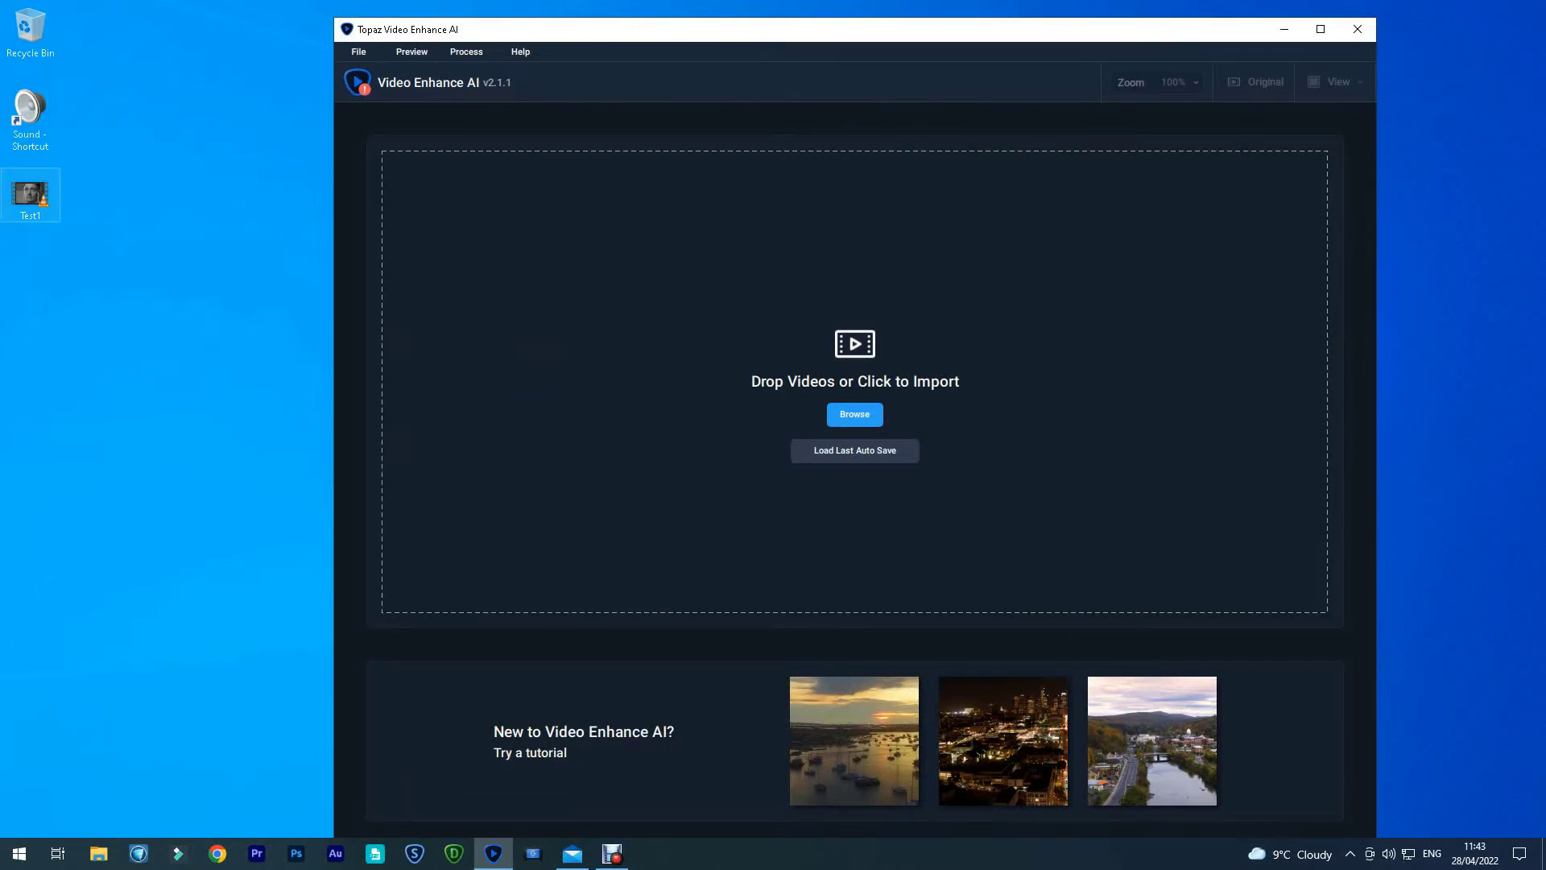
mouse_move(29, 193)
left_mouse_down()
mouse_move(708, 360)
mouse_move(868, 380)
left_mouse_up()
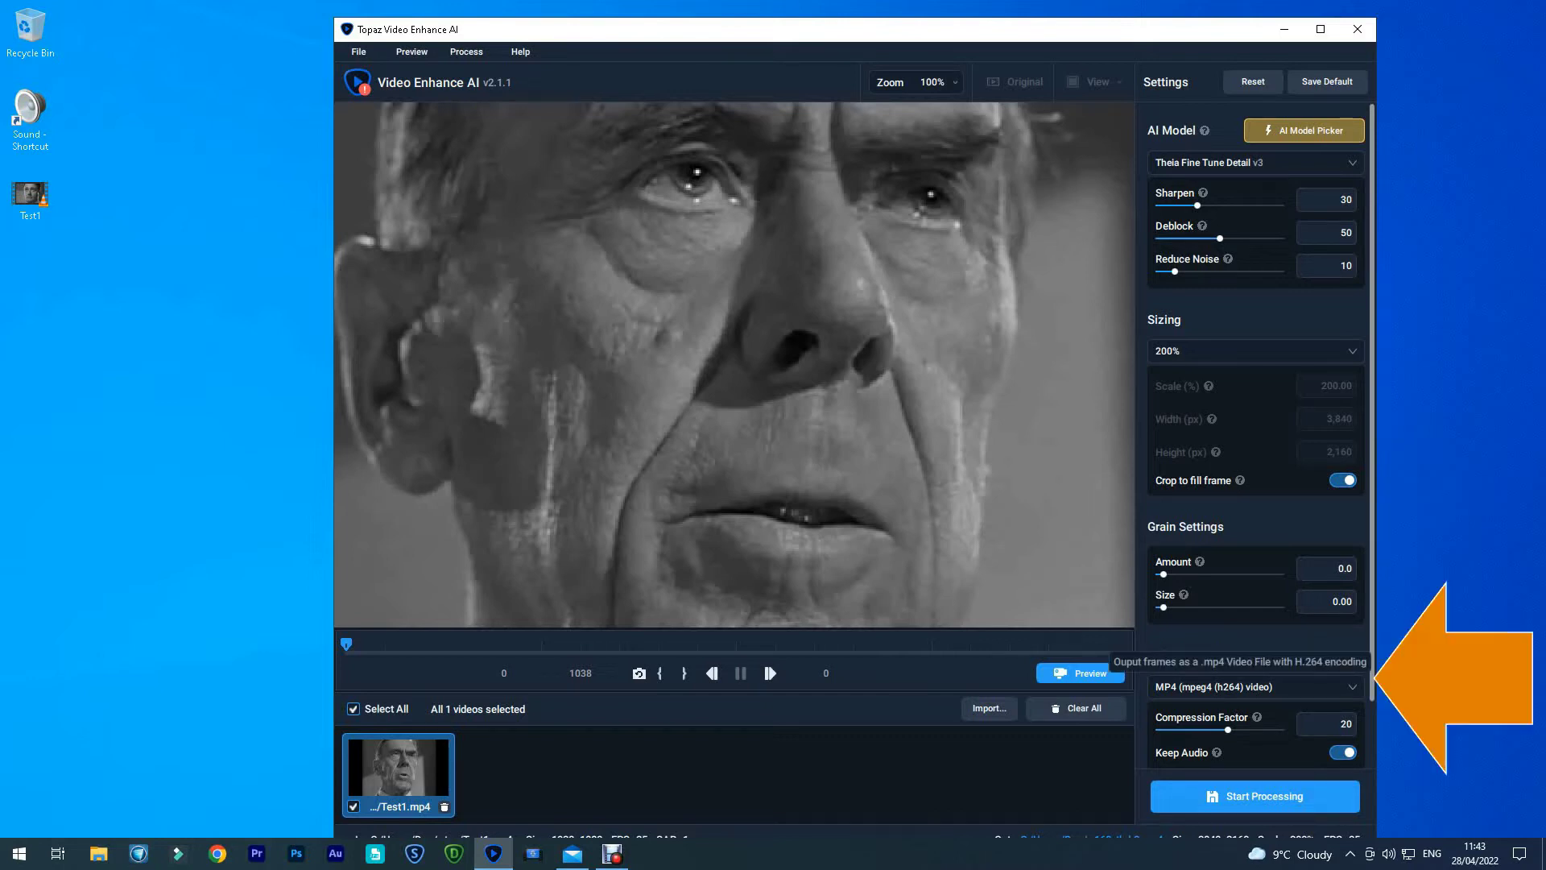
Choose PNG (8bit lossless) as the Video Format
left_click(1253, 686)
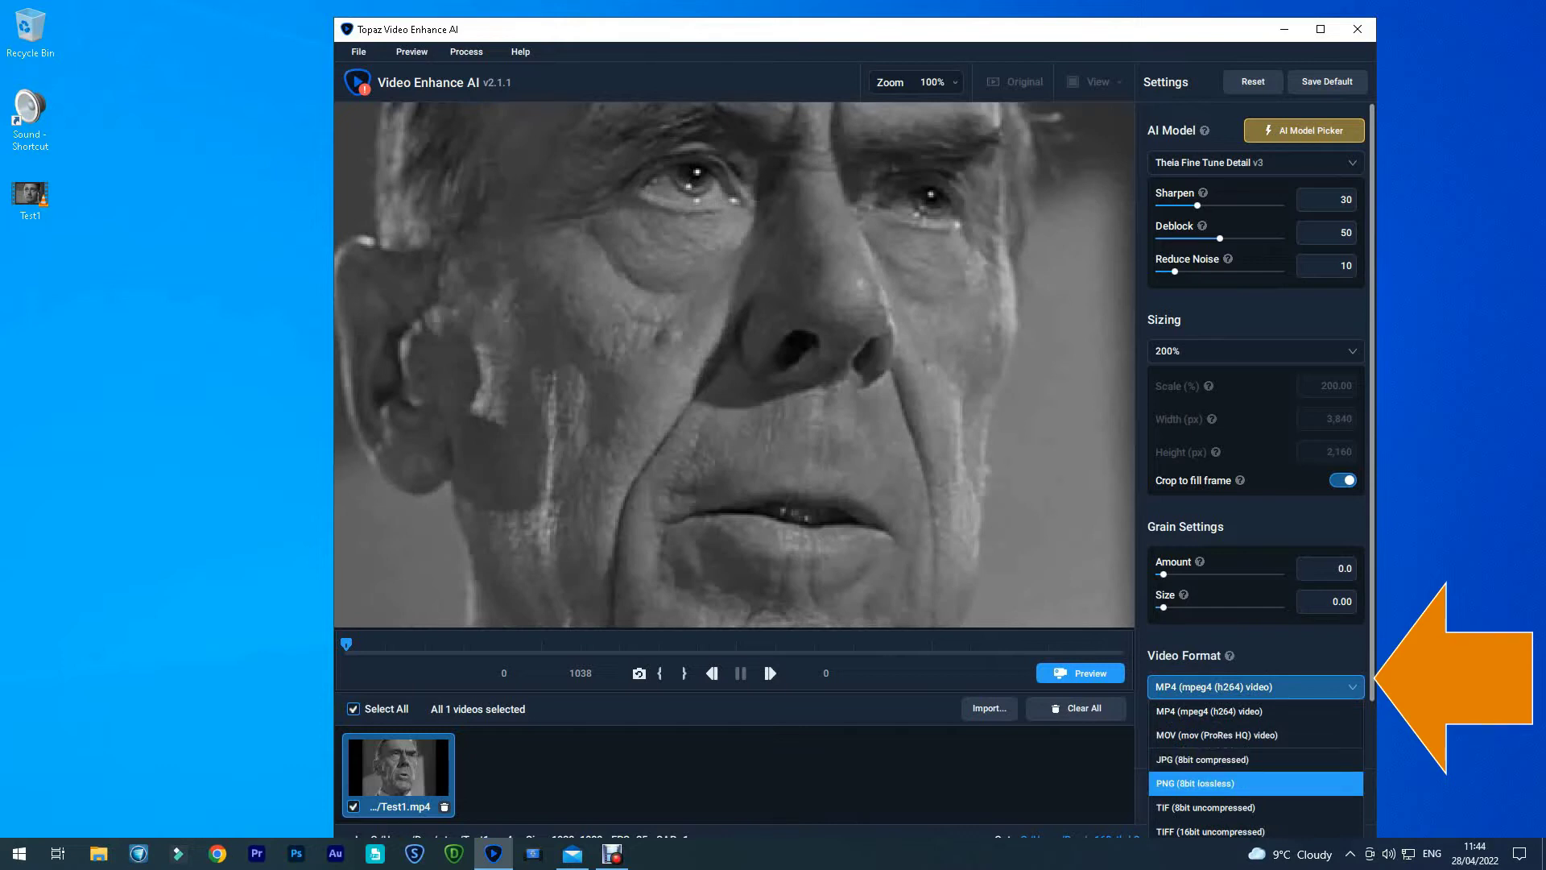
left_click(1195, 783)
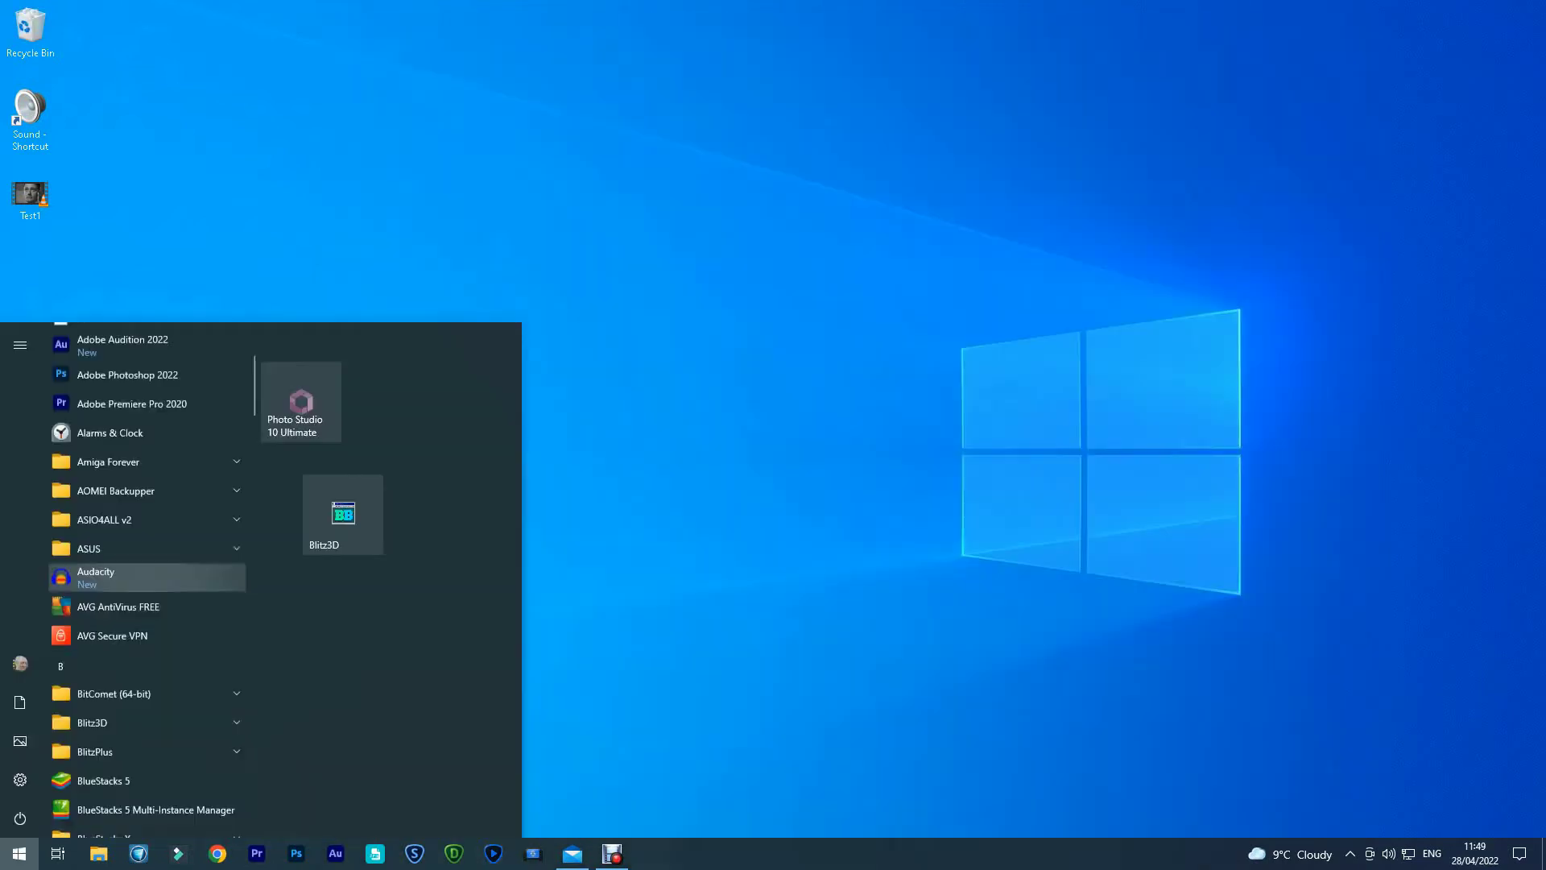
Launch Free Video to JPG Converter from the Start menu's DVDVideoSoft folder
scroll(145, 609, "down", 1)
scroll(145, 609, "down", 1)
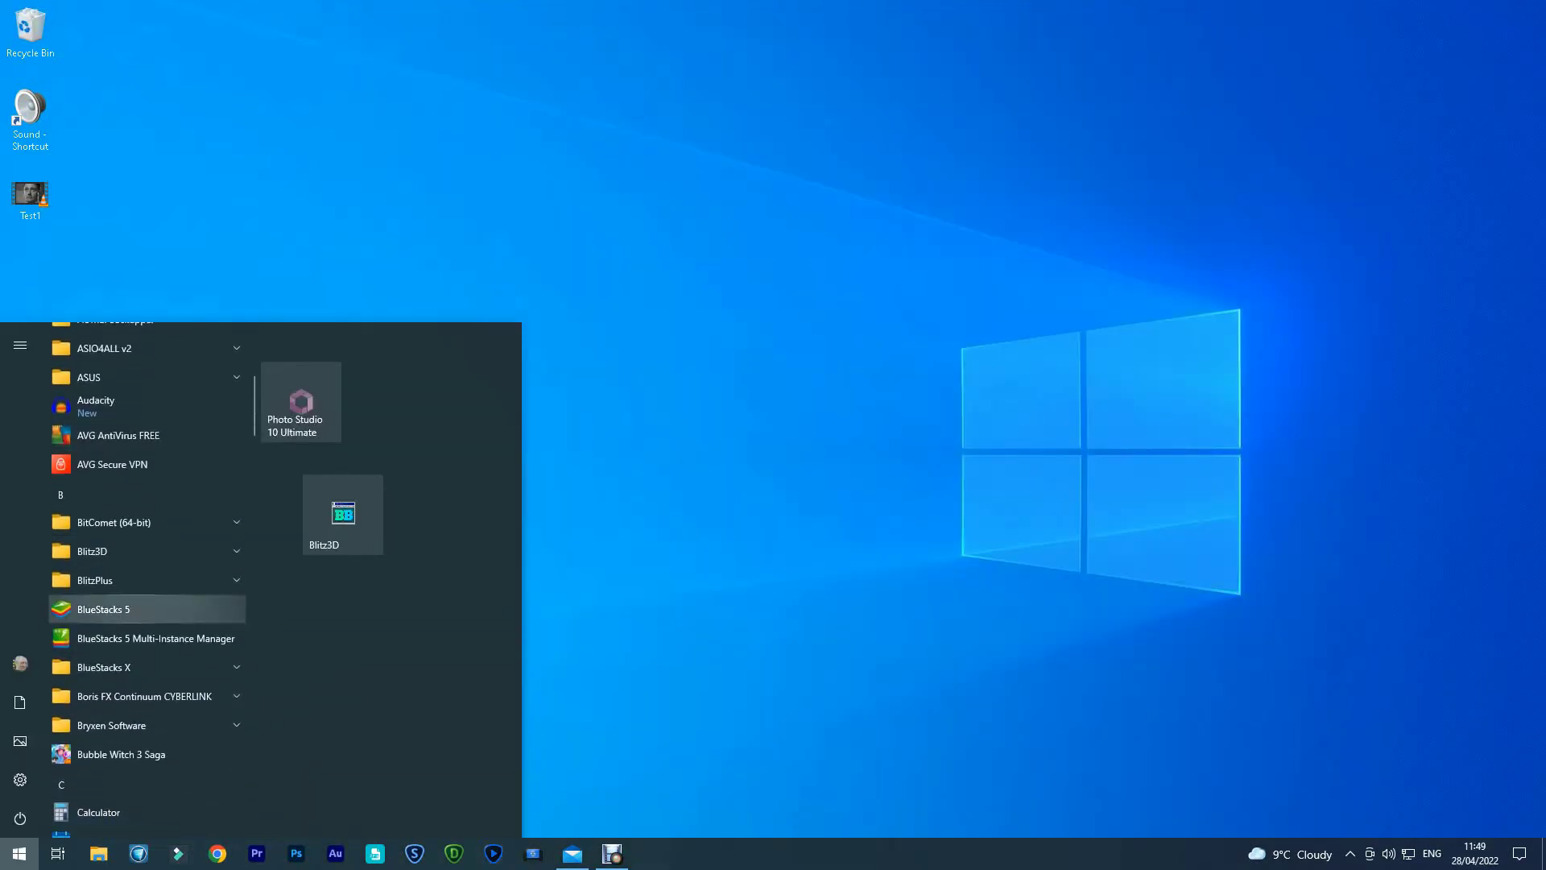
scroll(145, 612, "down", 2)
scroll(144, 612, "down", 1)
scroll(145, 612, "down", 1)
scroll(145, 612, "down", 1)
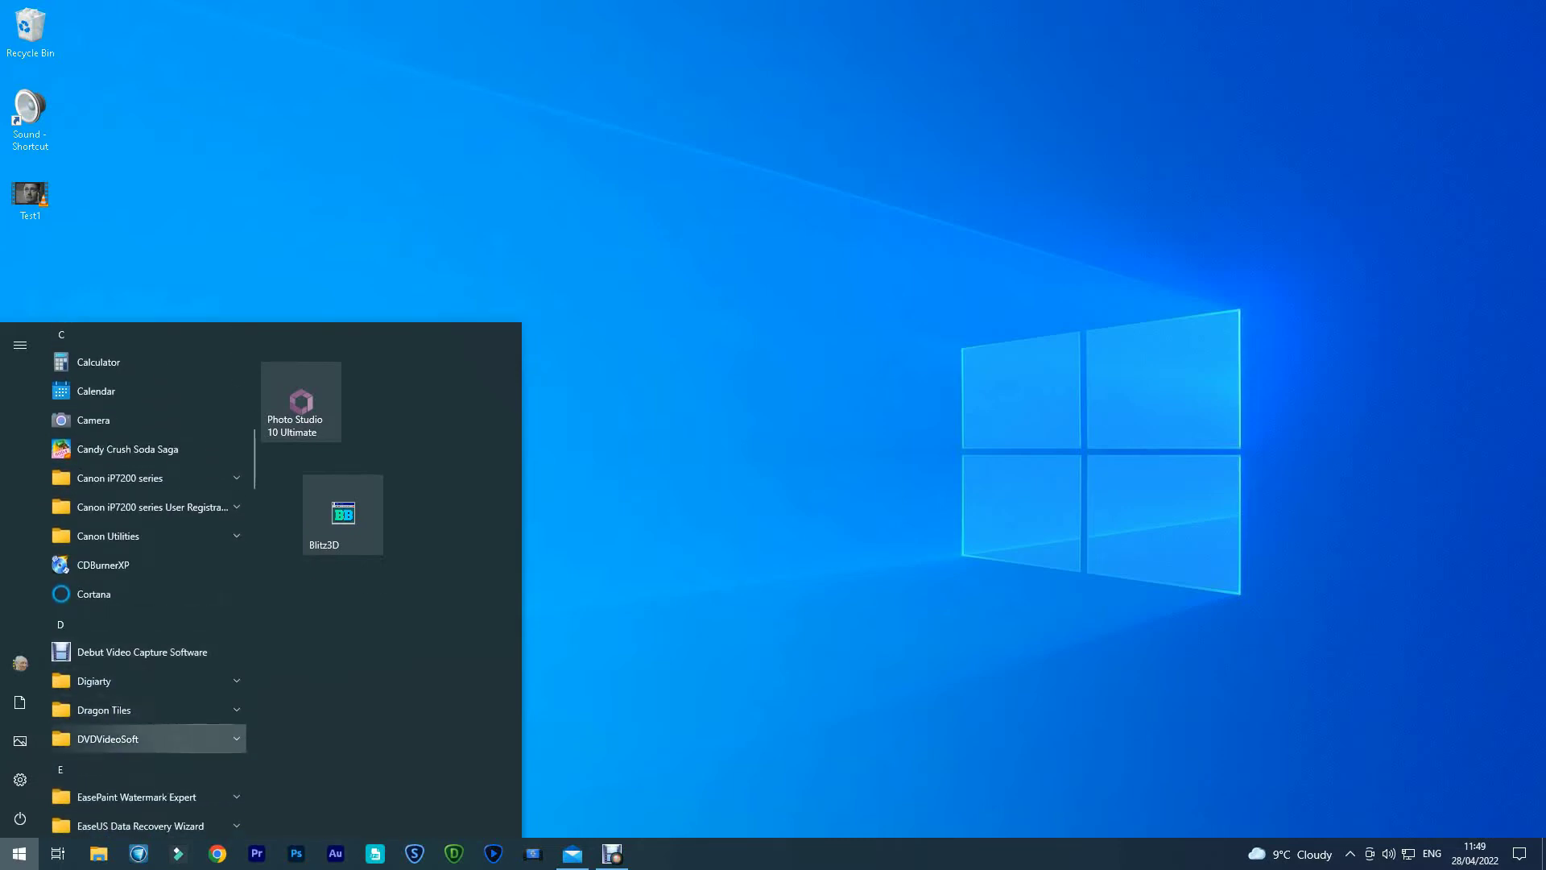
left_click(145, 738)
scroll(145, 728, "down", 2)
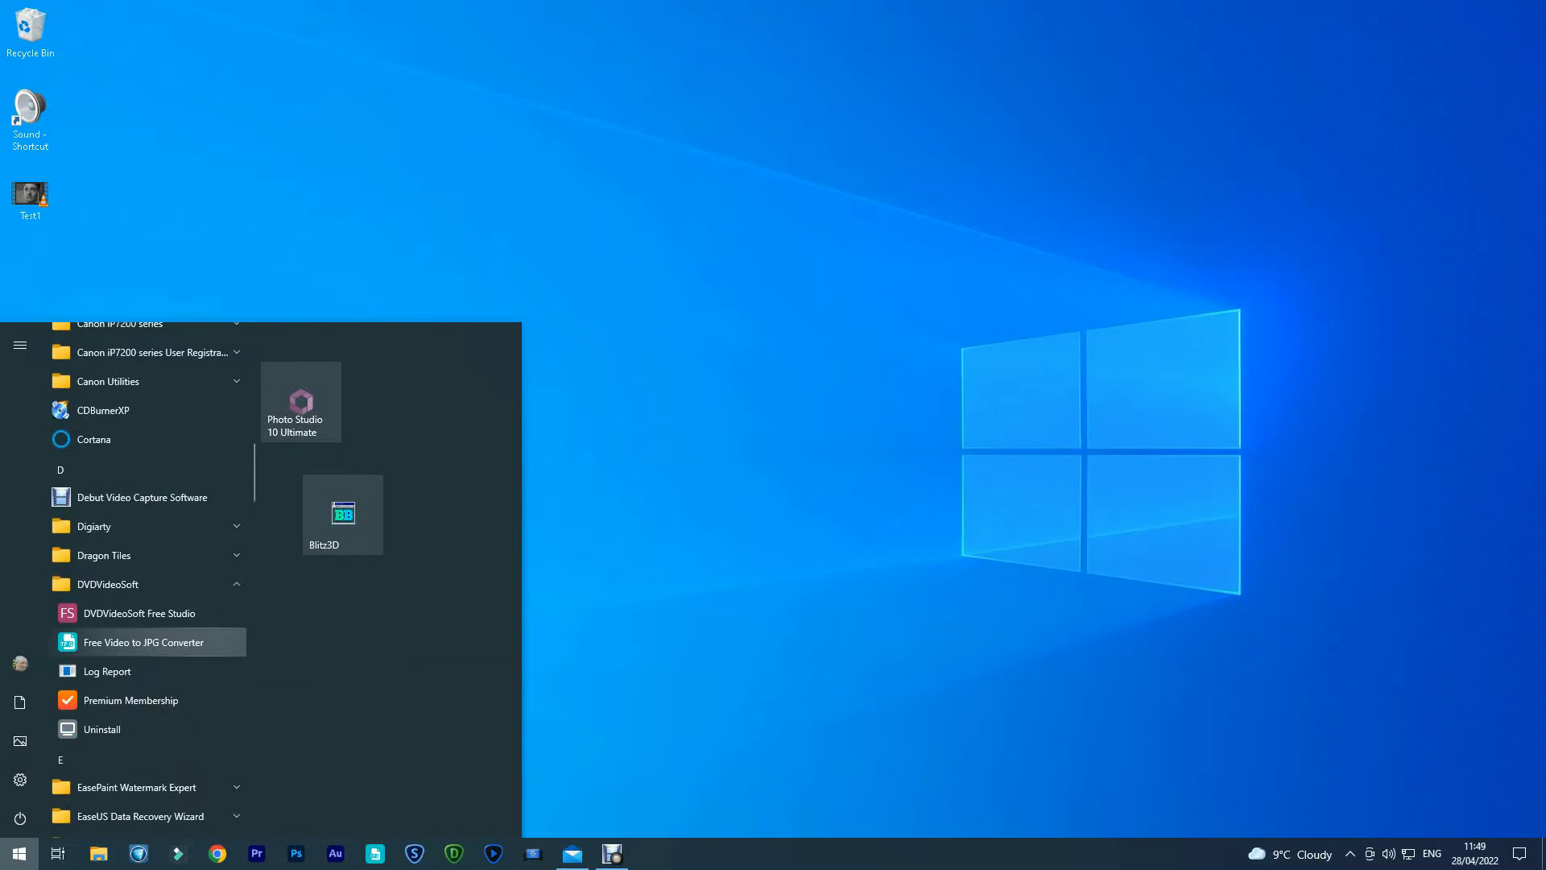
left_click(144, 642)
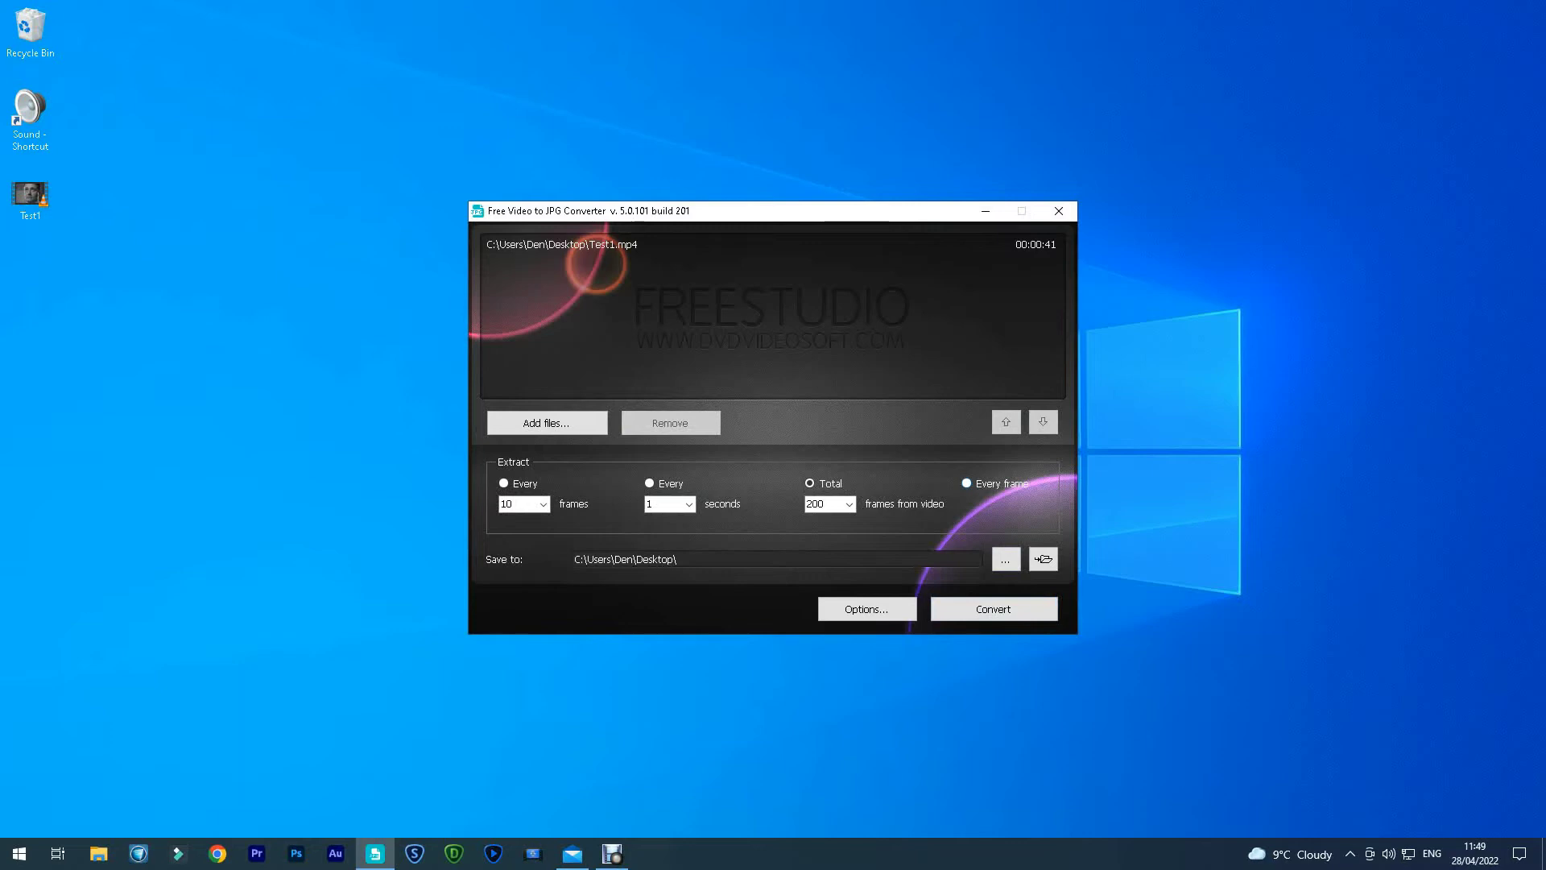
Convert Test1.mp4 using the Every frame option, then close the folder of extracted JPGs
key("Right")
key("Return")
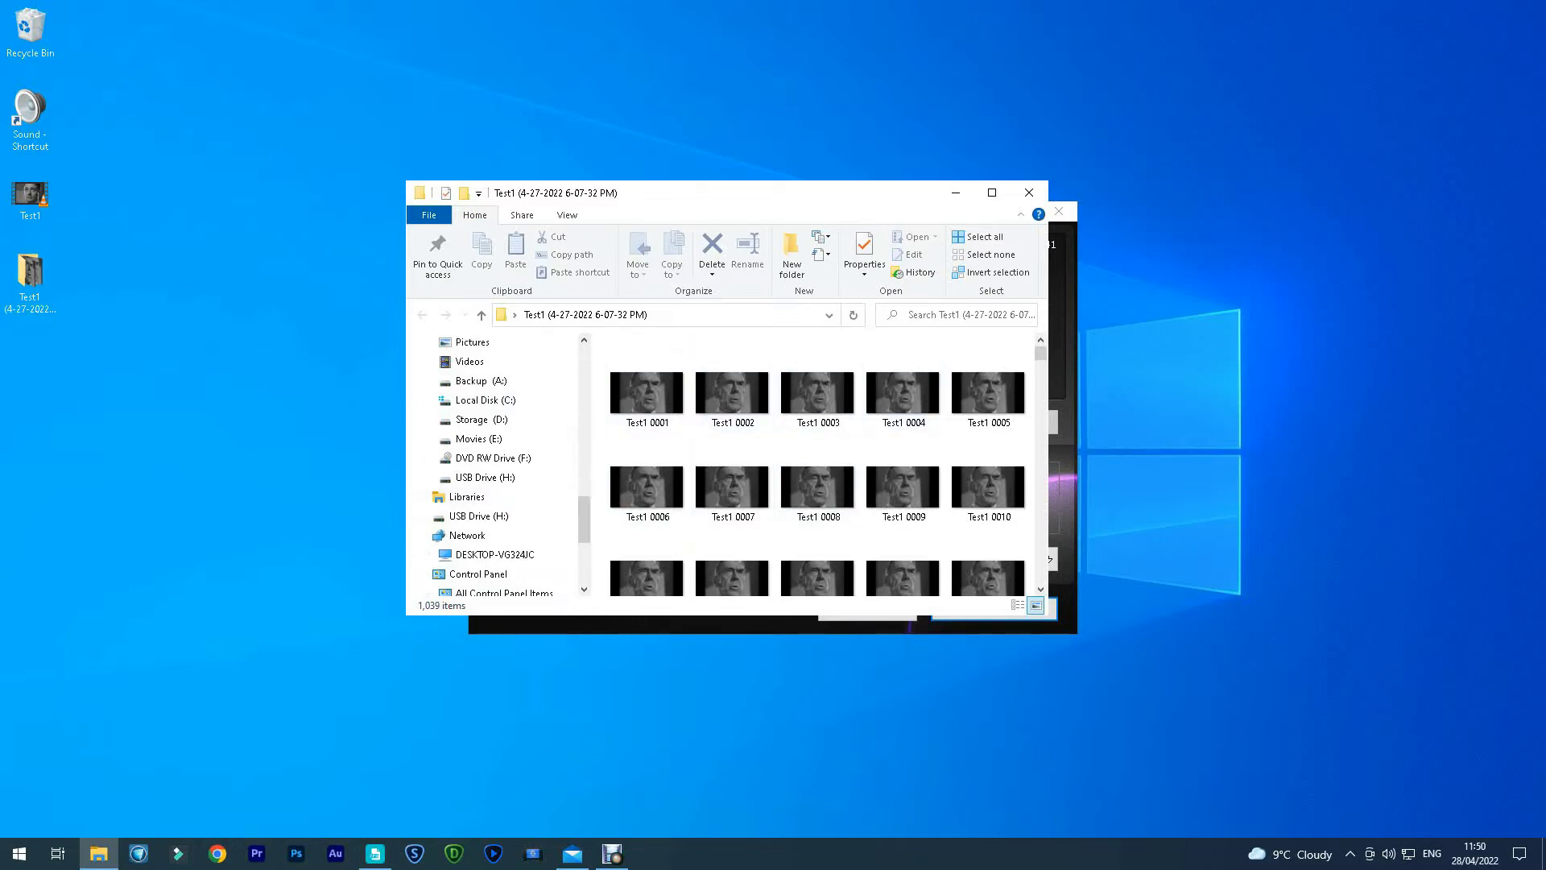
left_click(1029, 192)
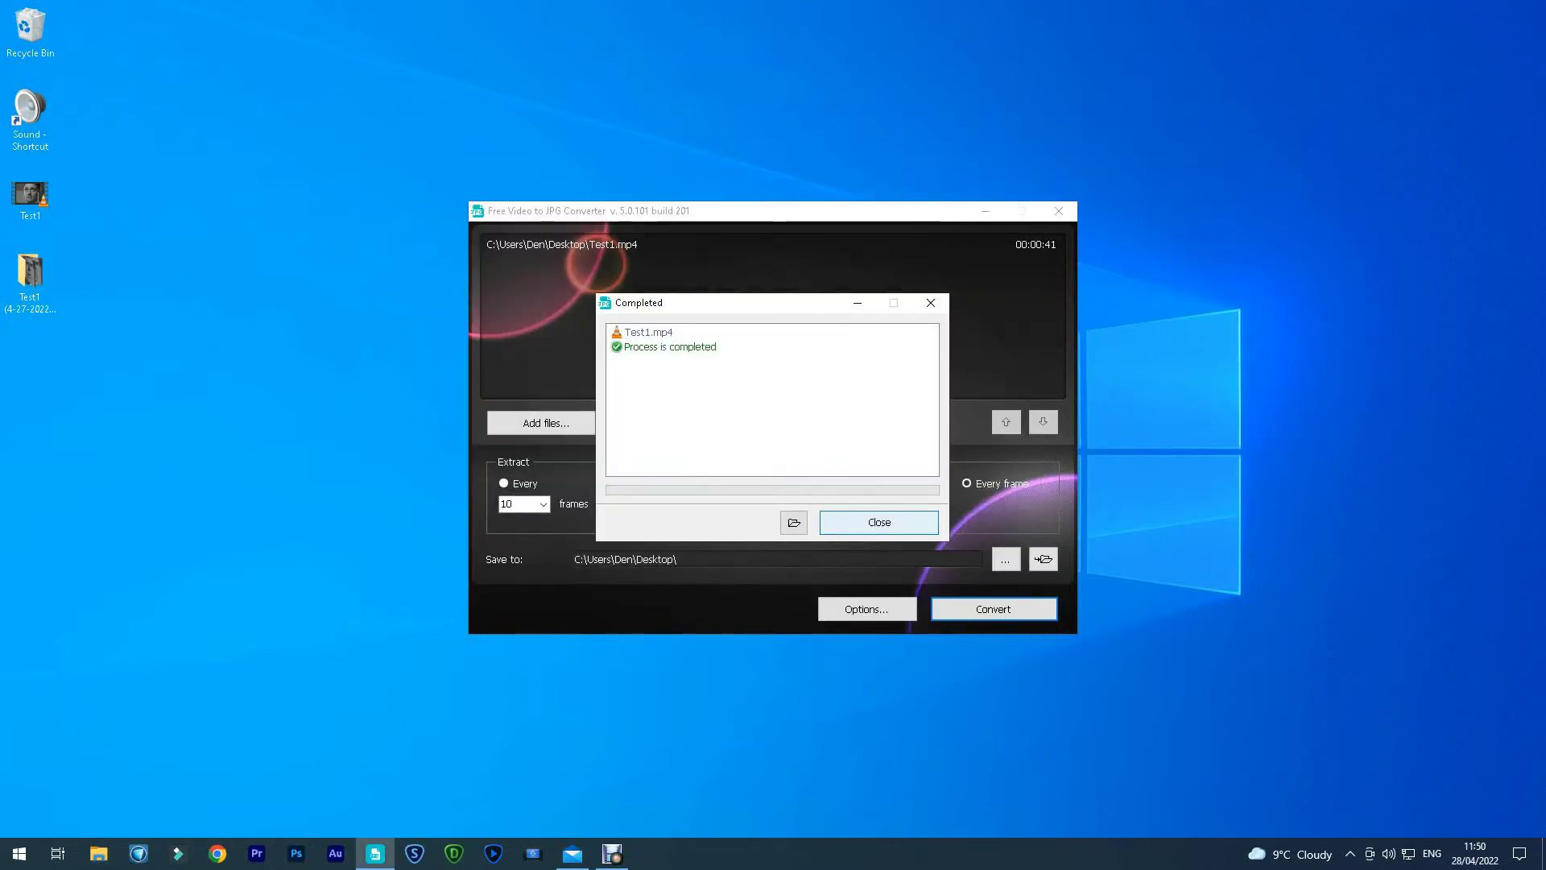
Dismiss the Completed notice and make a desktop folder named 'coloured images'
left_click(879, 521)
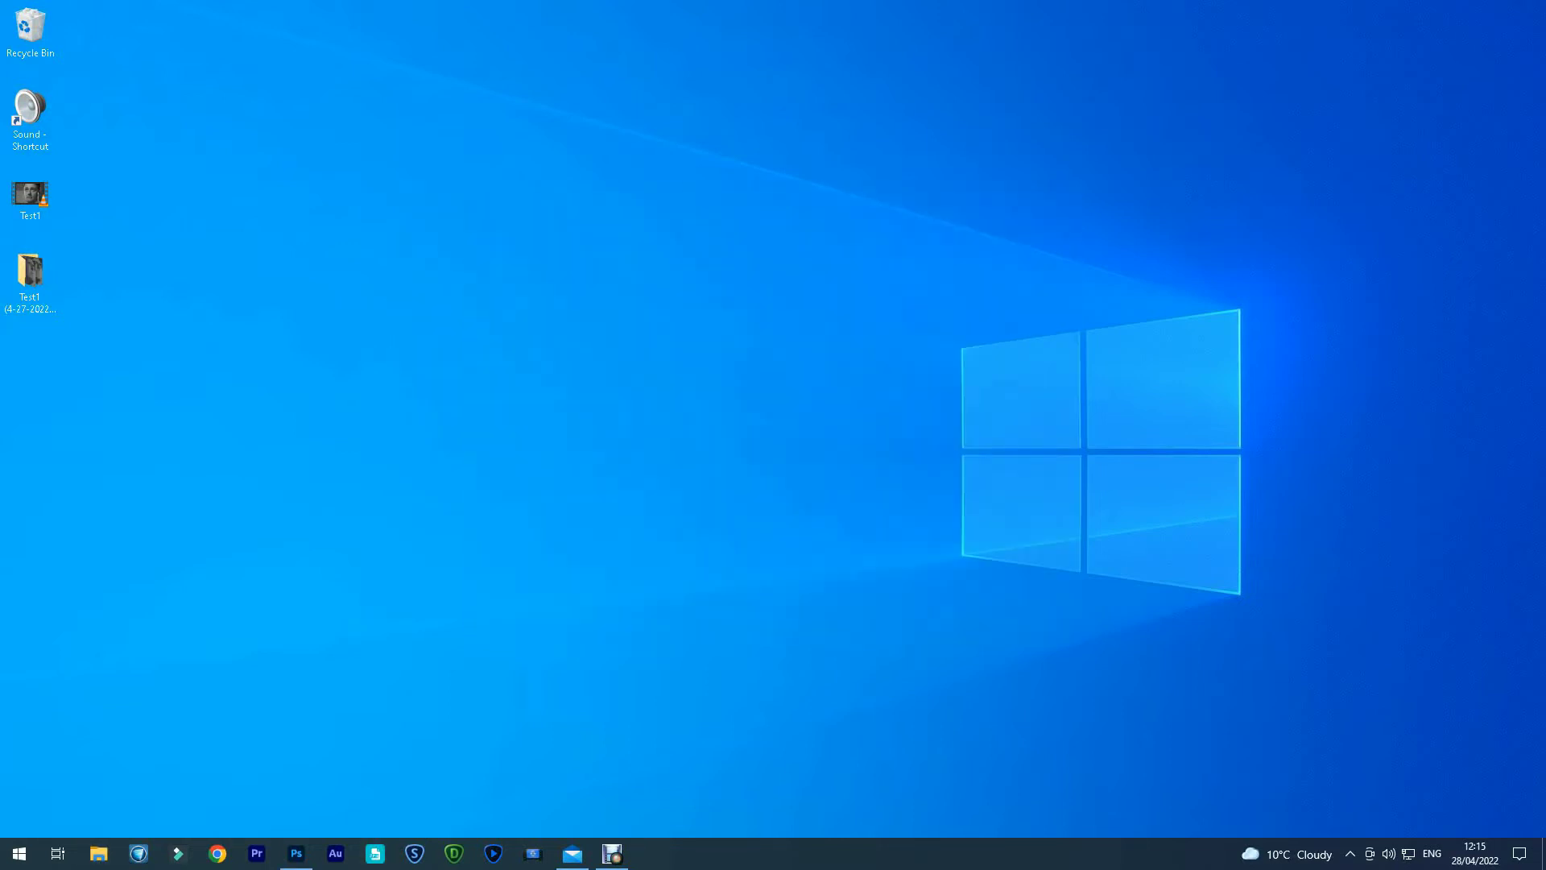
right_click(52, 410)
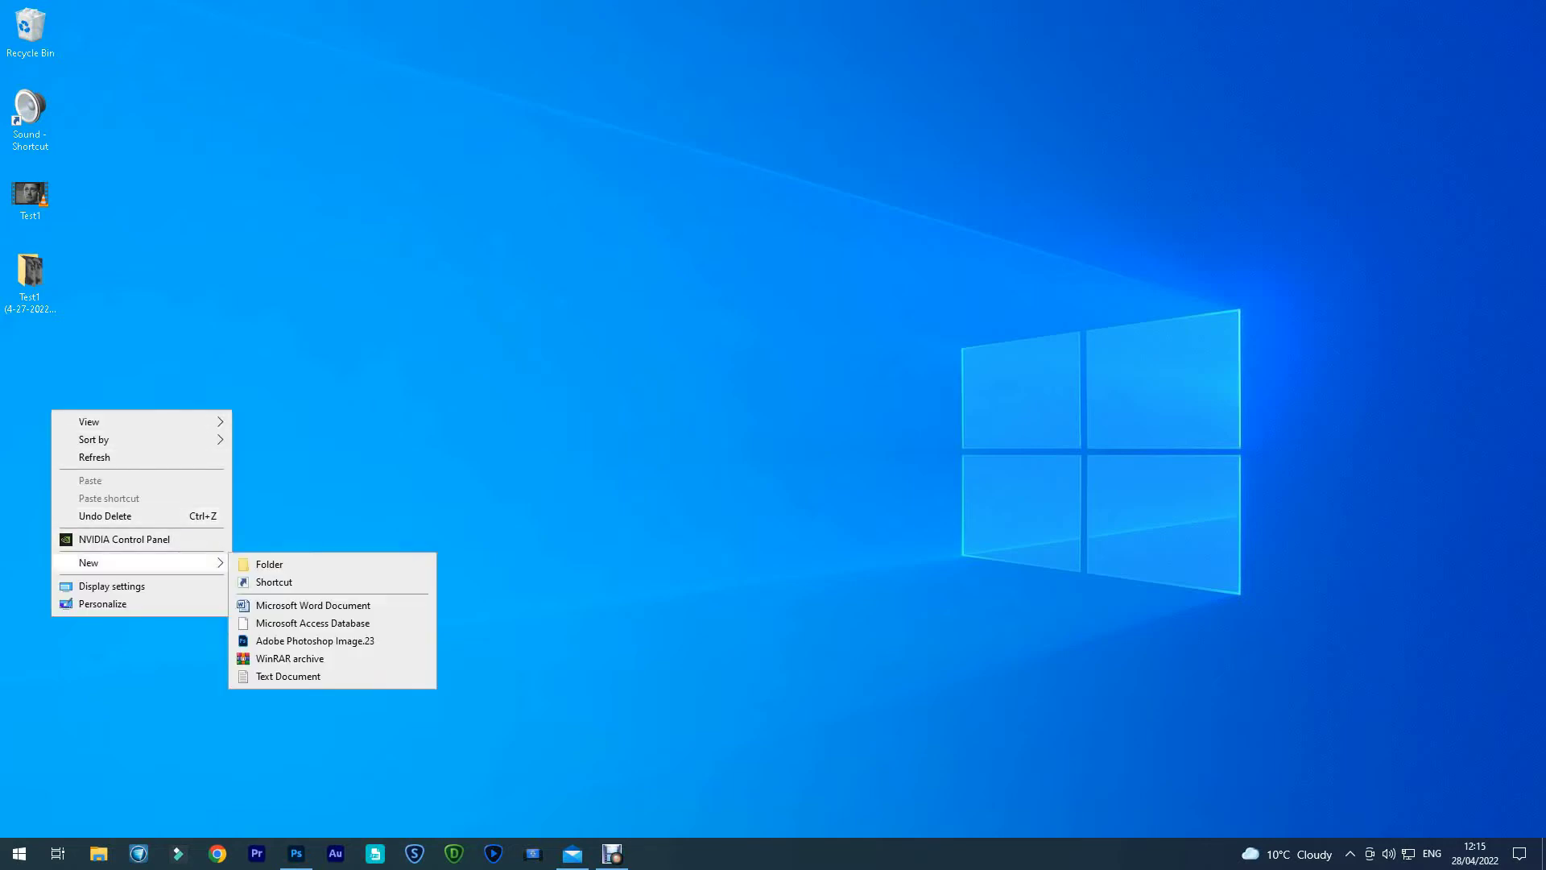
left_click(265, 564)
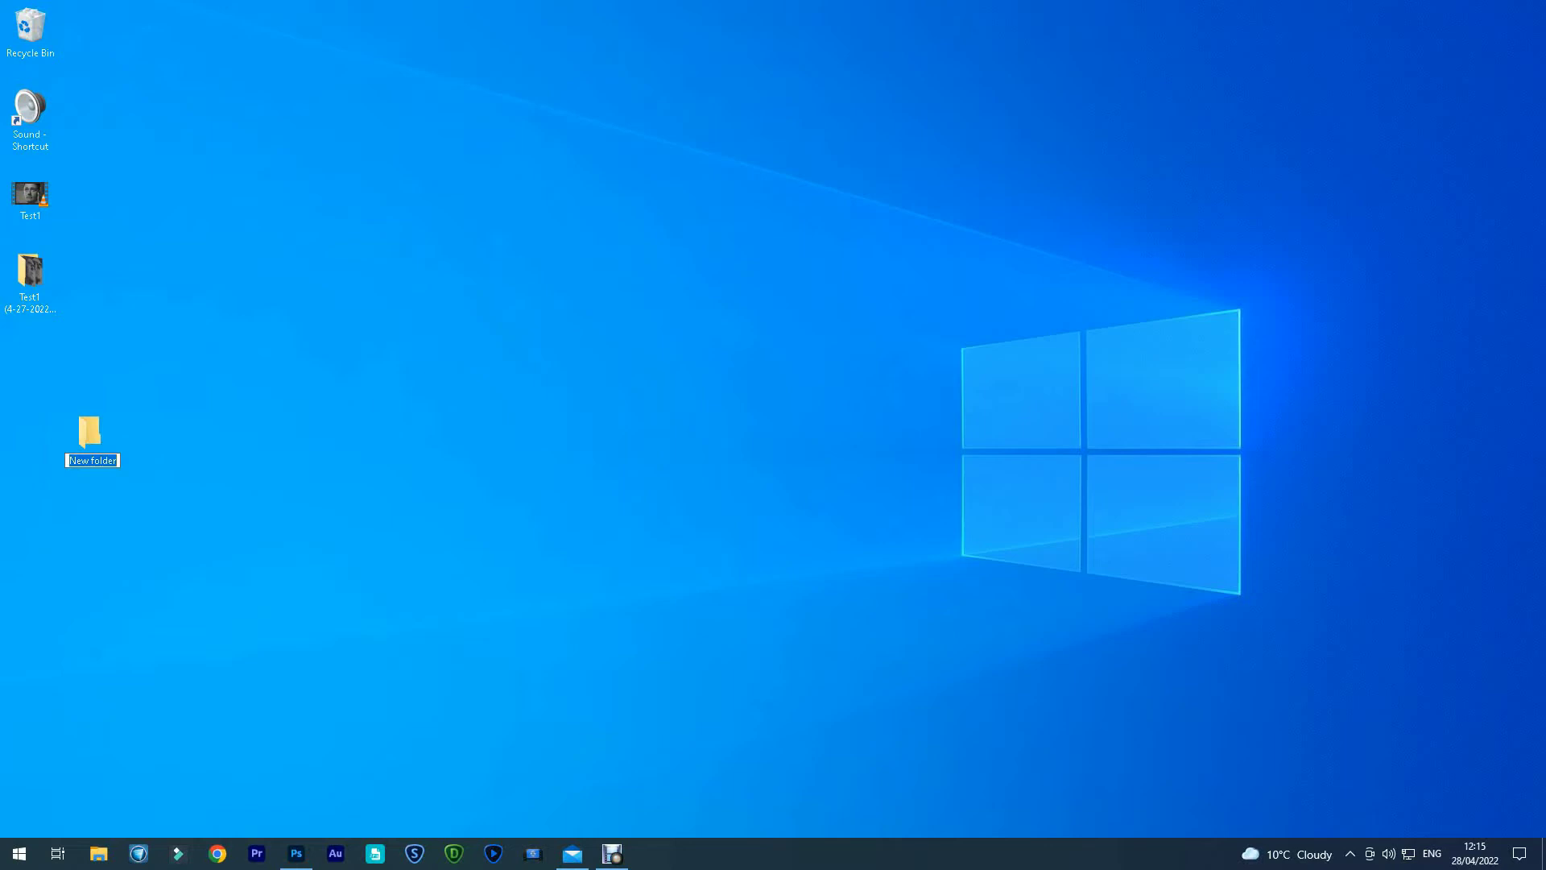
type("co")
type("loured ")
type("imag")
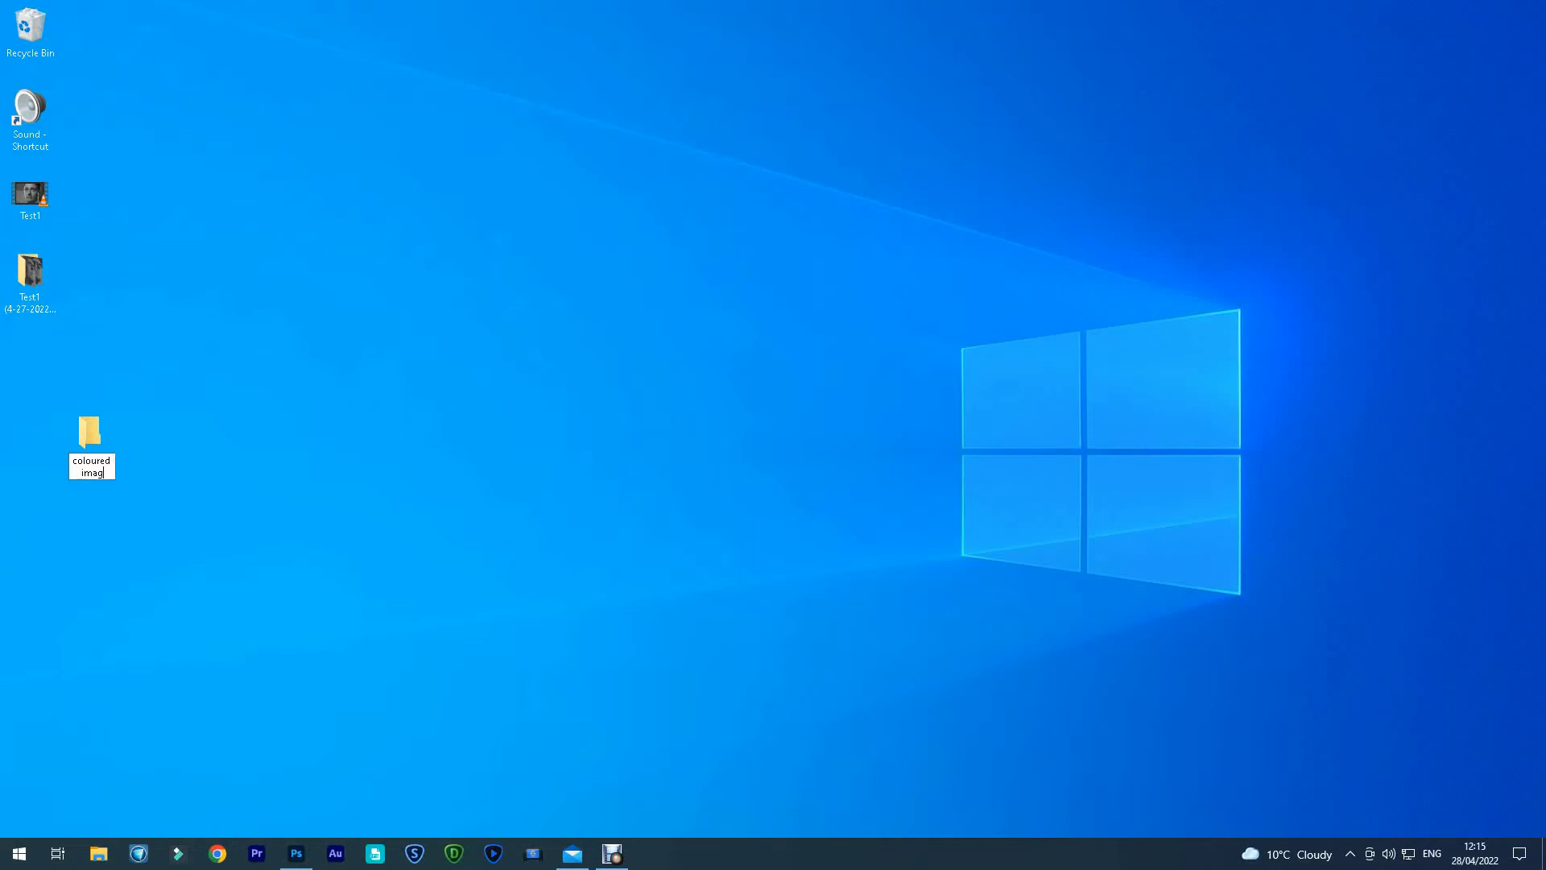
type("es")
key("Return")
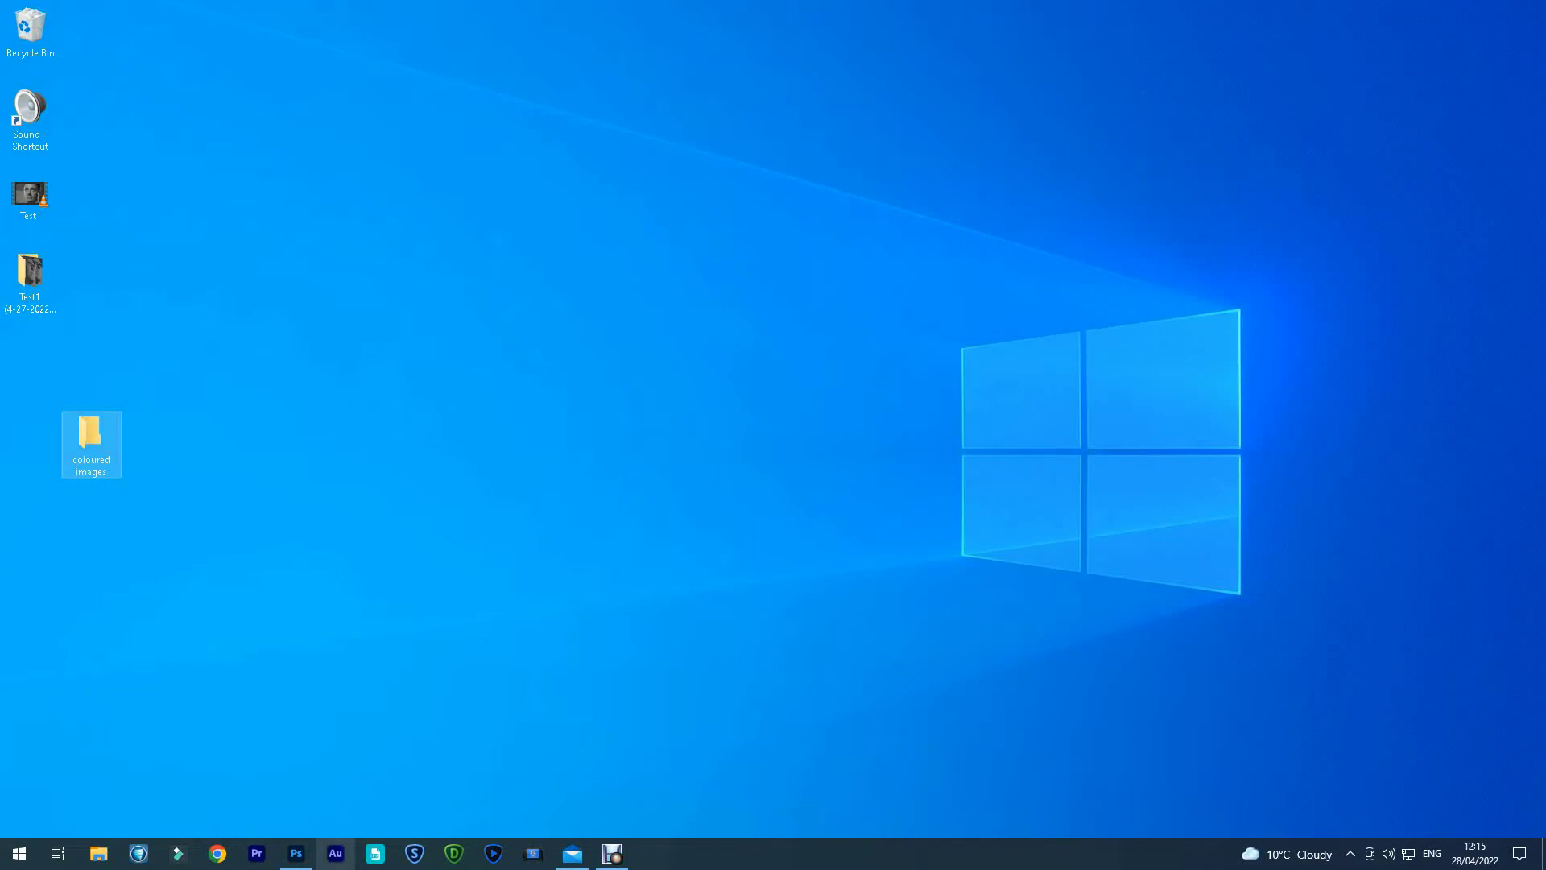
Open the first extracted frame, Test1 001.jpg, in Photoshop
left_click(296, 853)
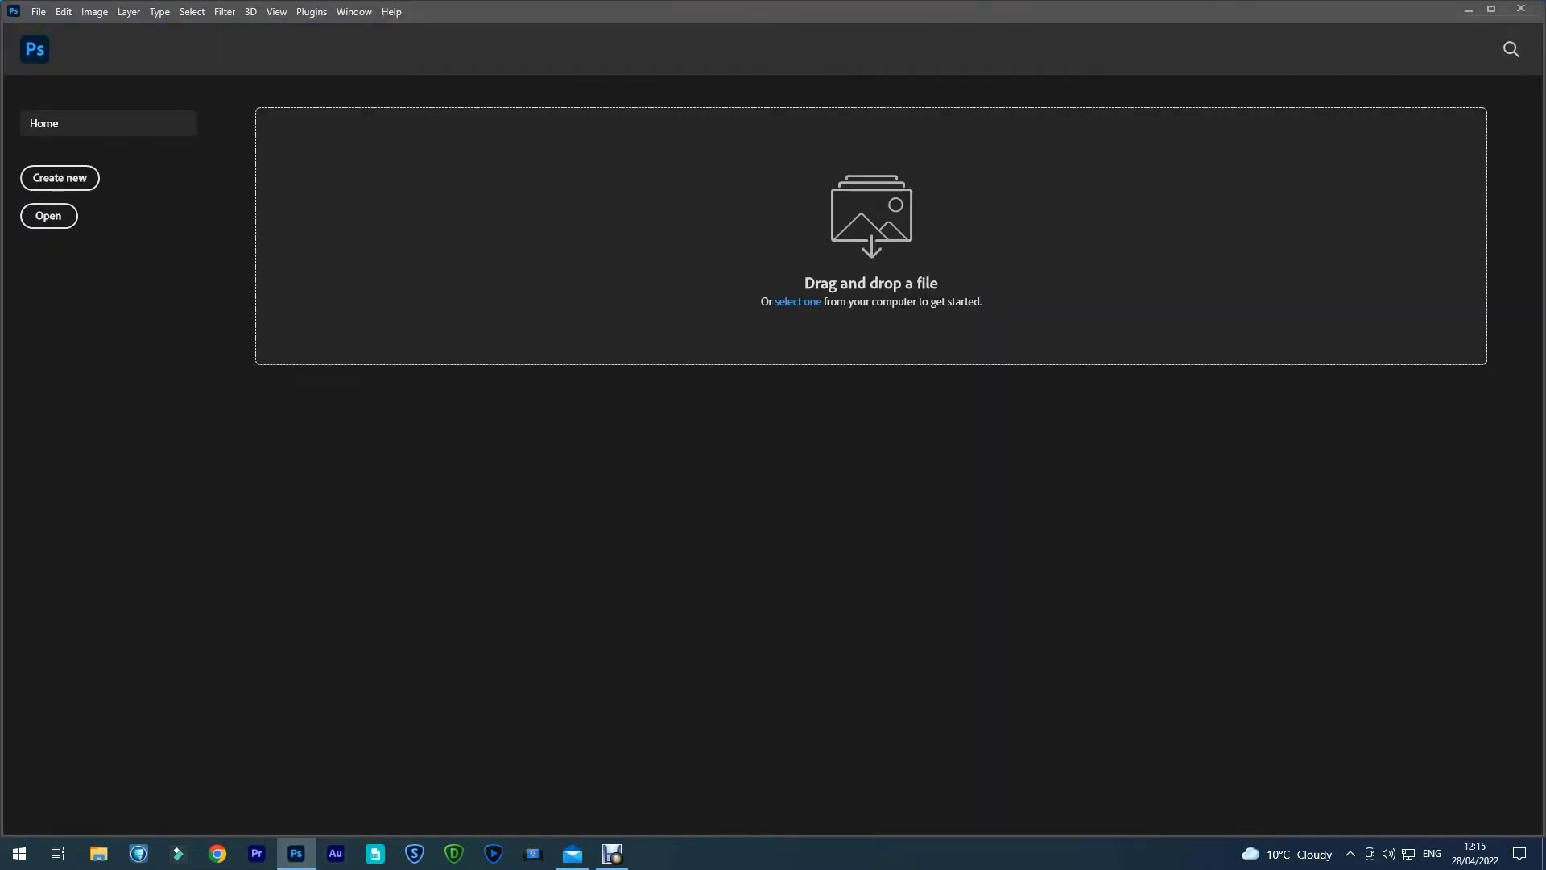
left_click(48, 216)
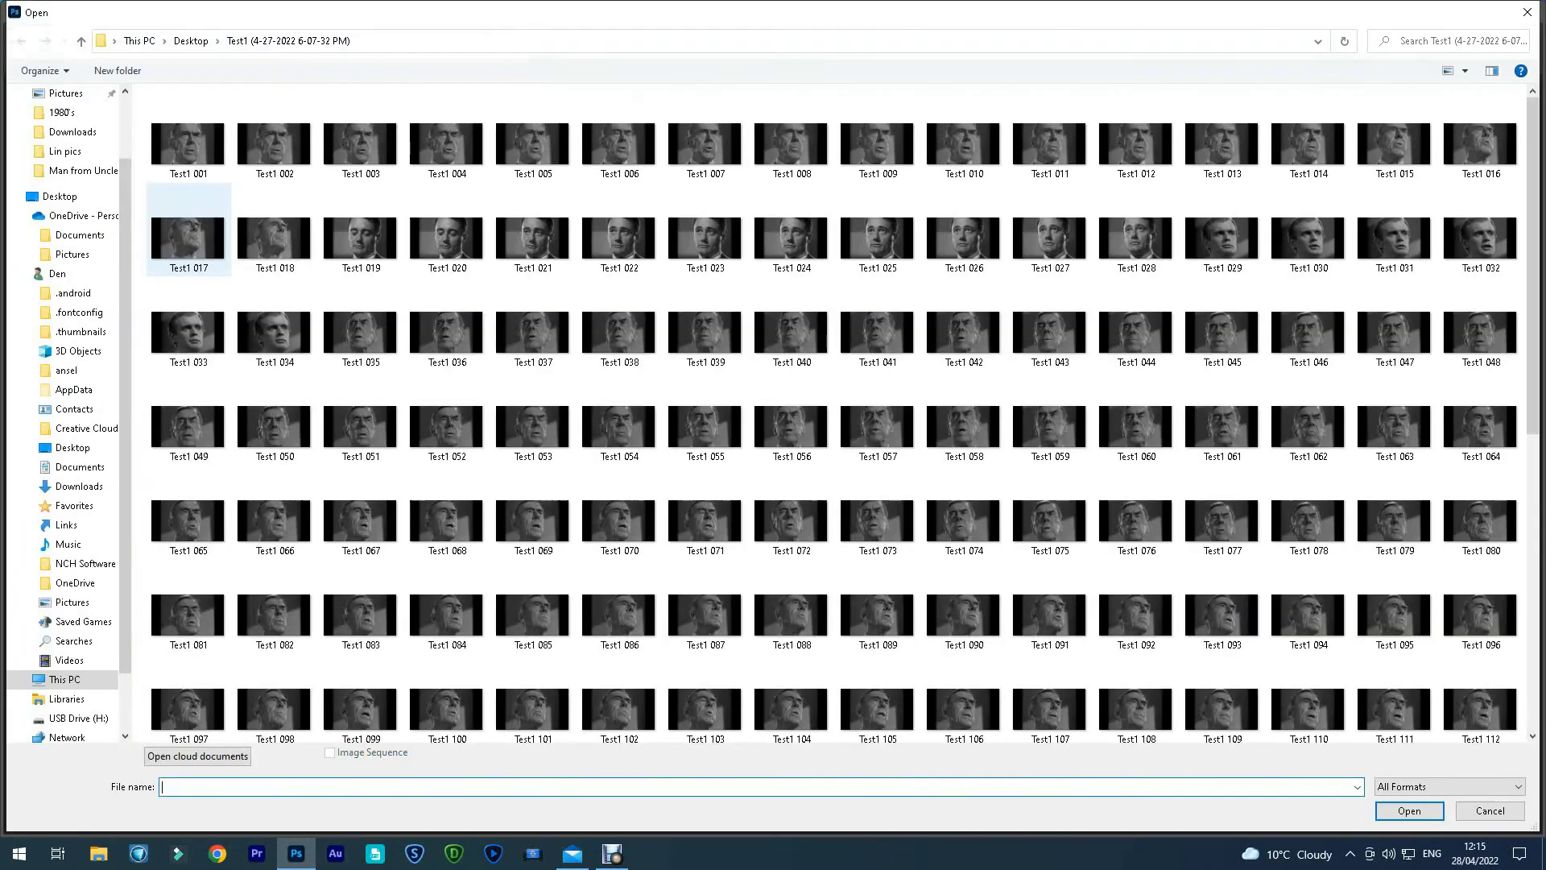
left_click(188, 145)
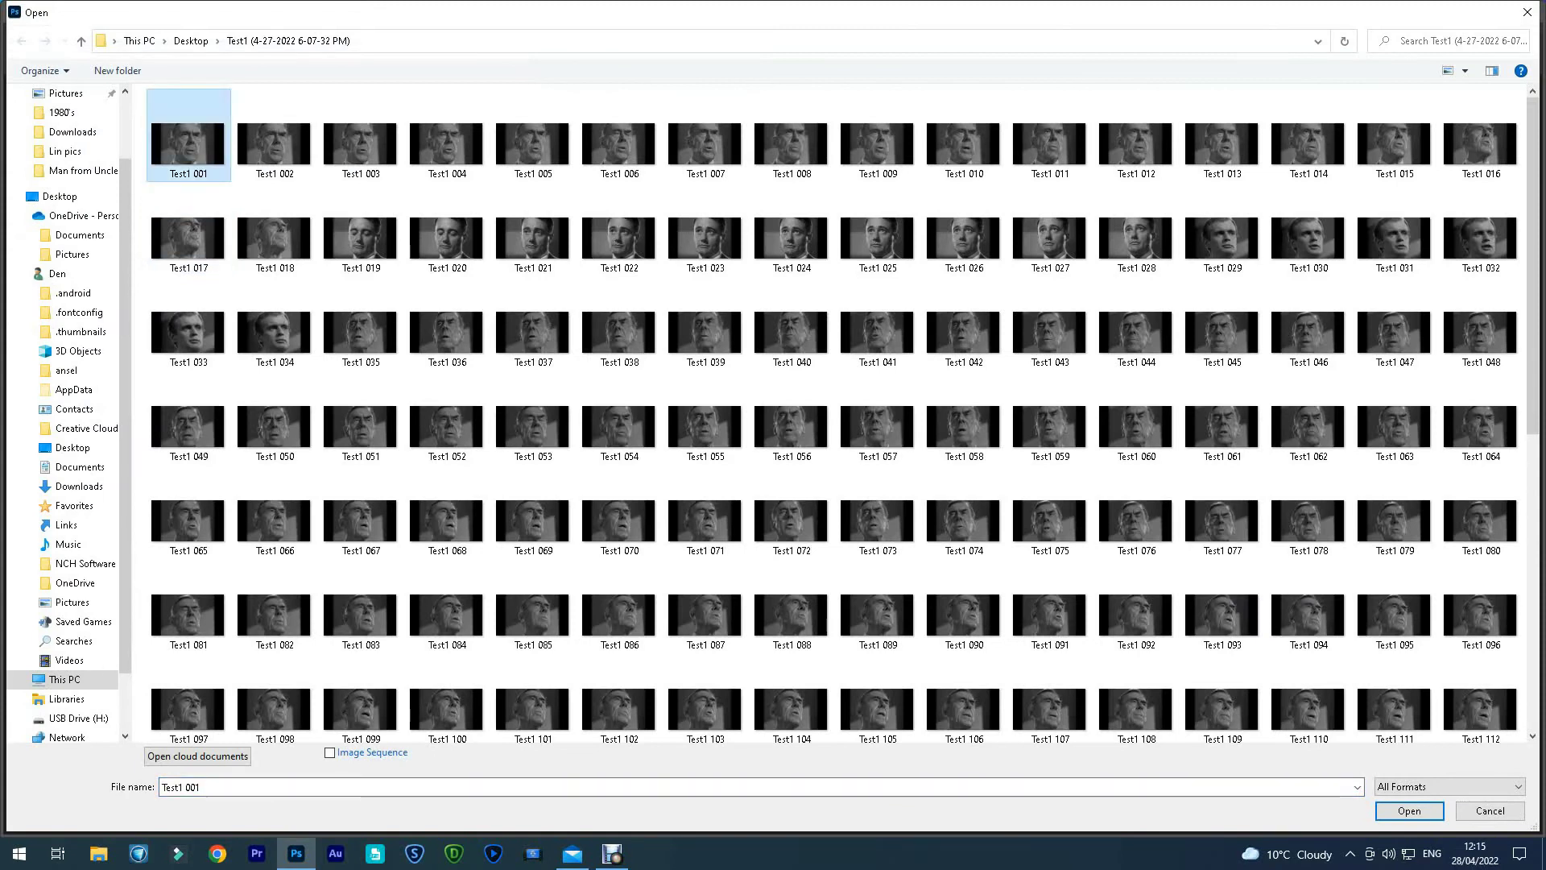
key("Return")
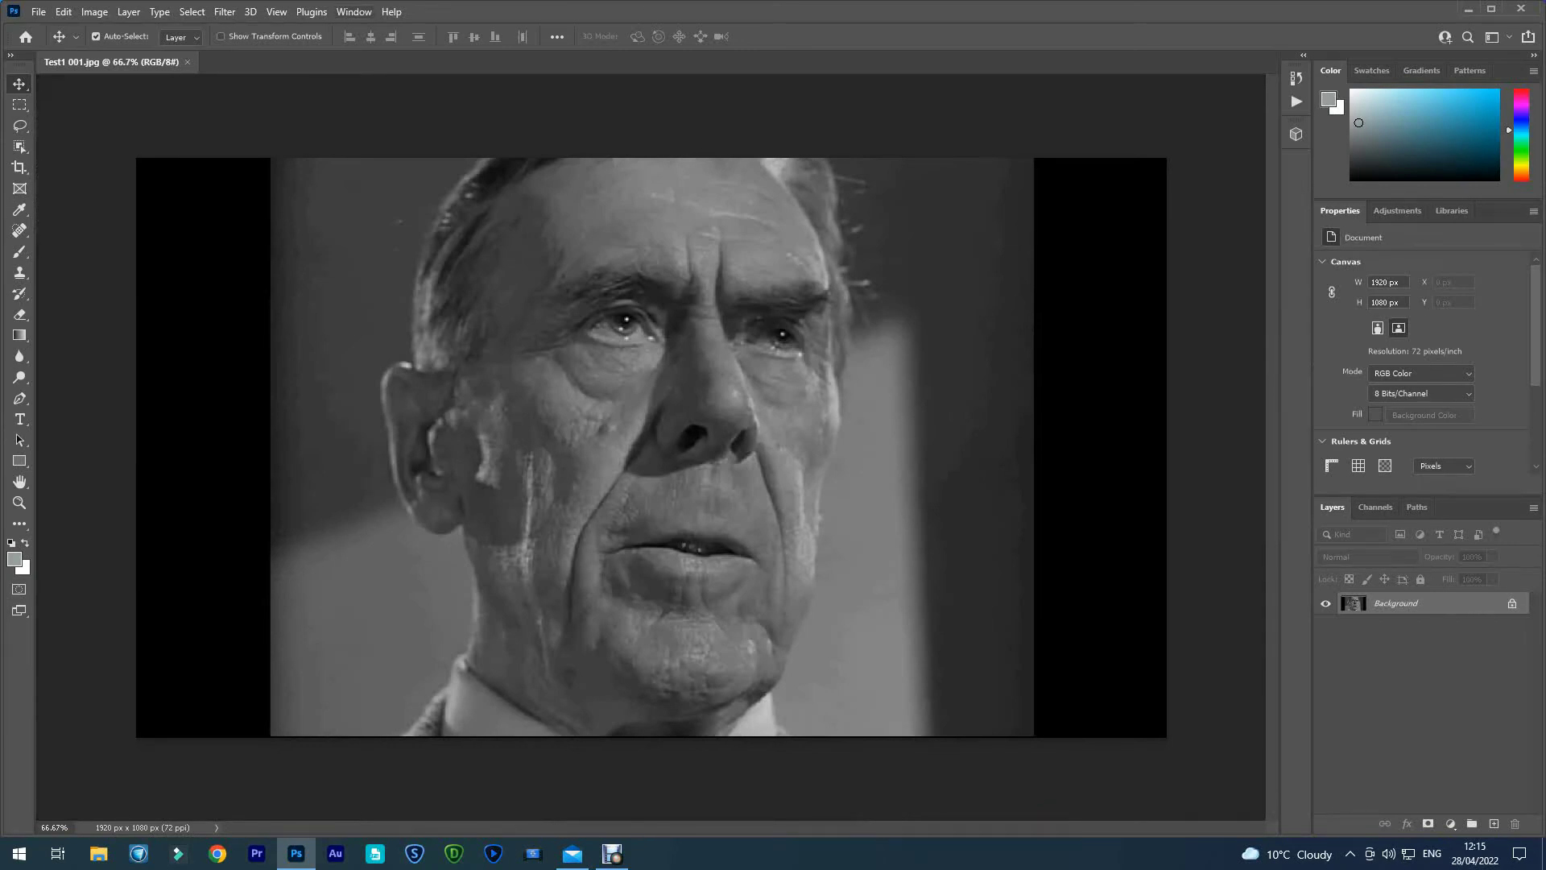
Create a 'droplet' action set and start recording a 'coloured frames' action in it
key("alt+w")
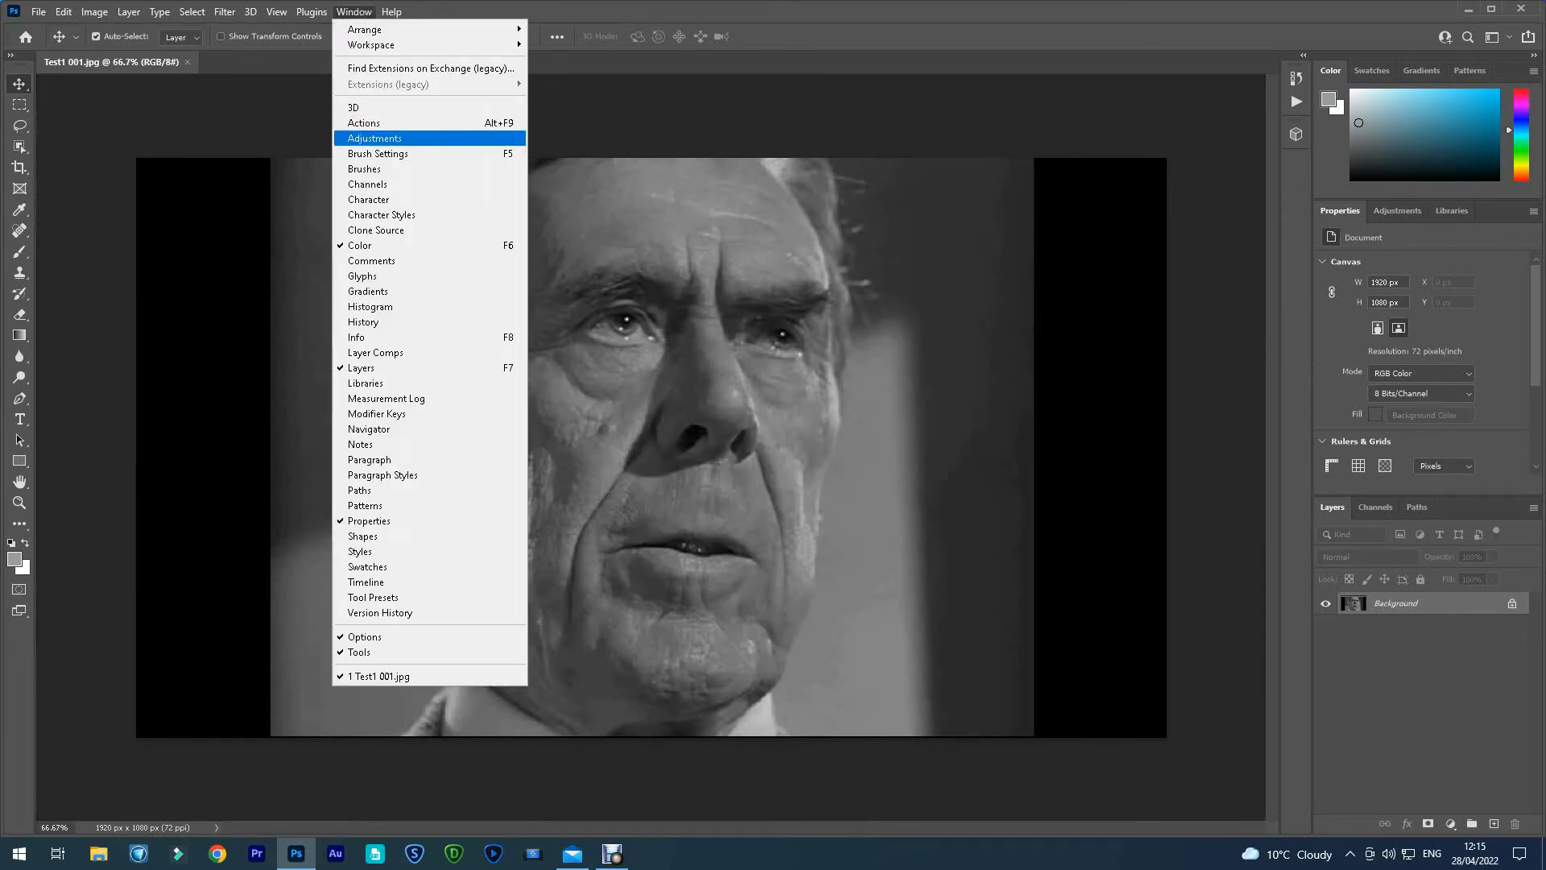
key("Return")
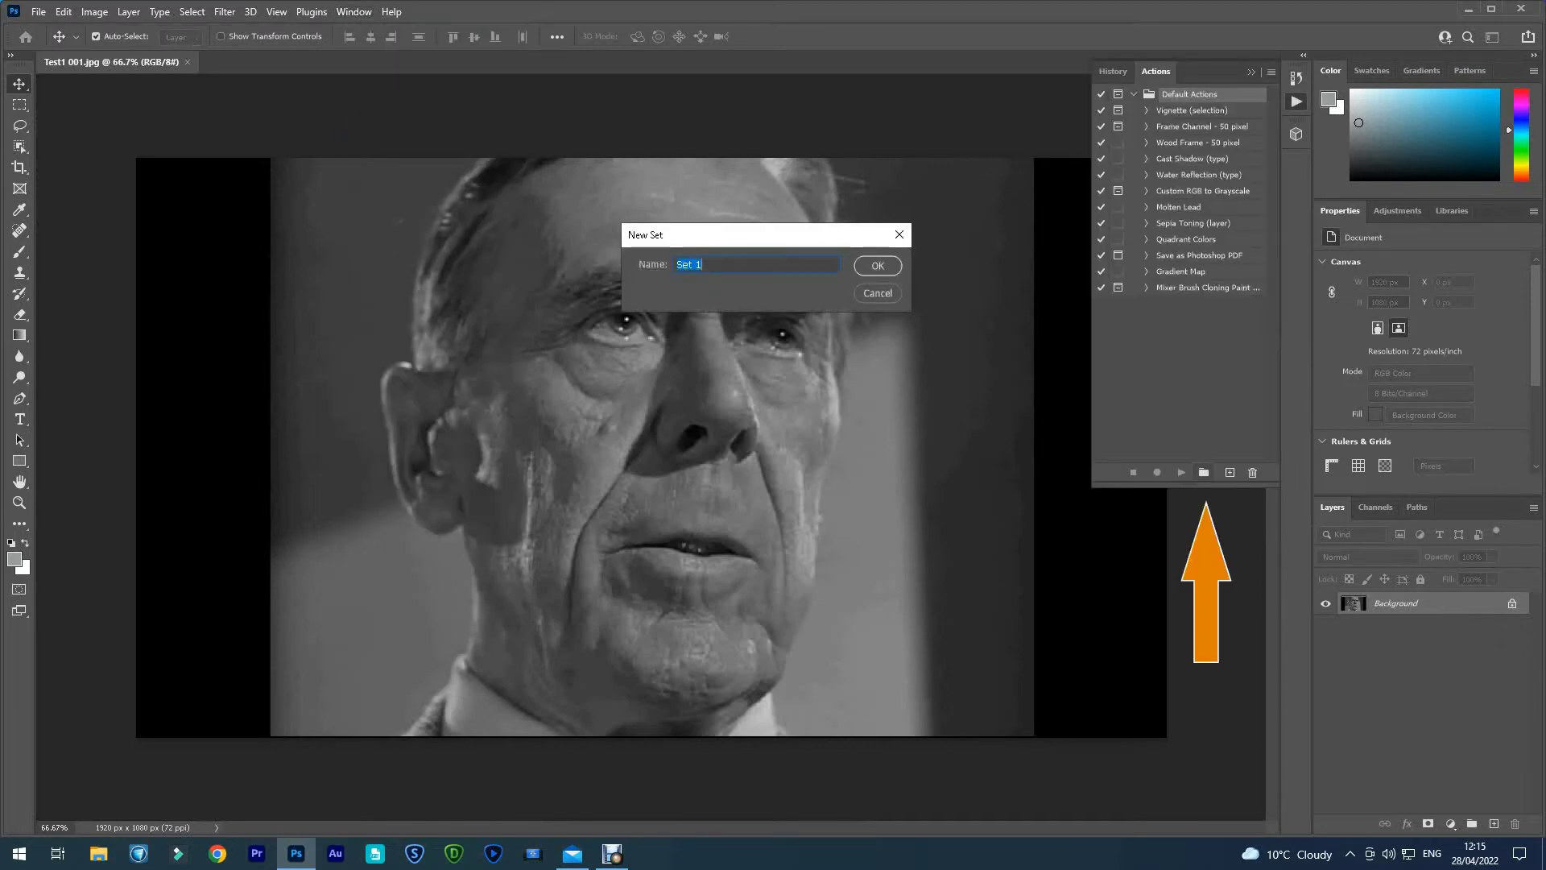
type("dro")
type("plet")
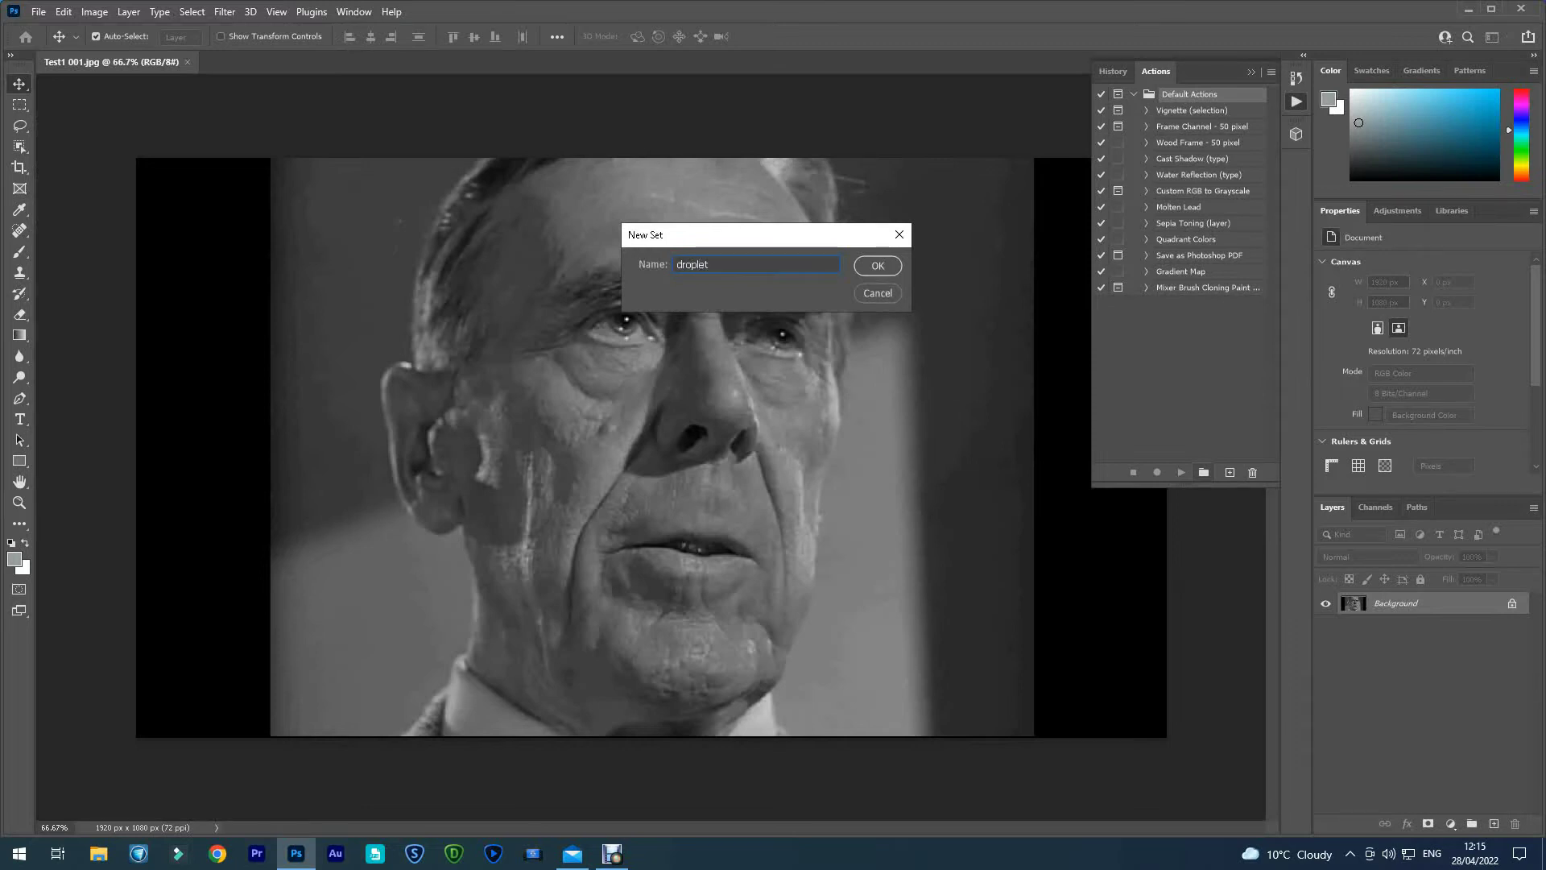
key("Return")
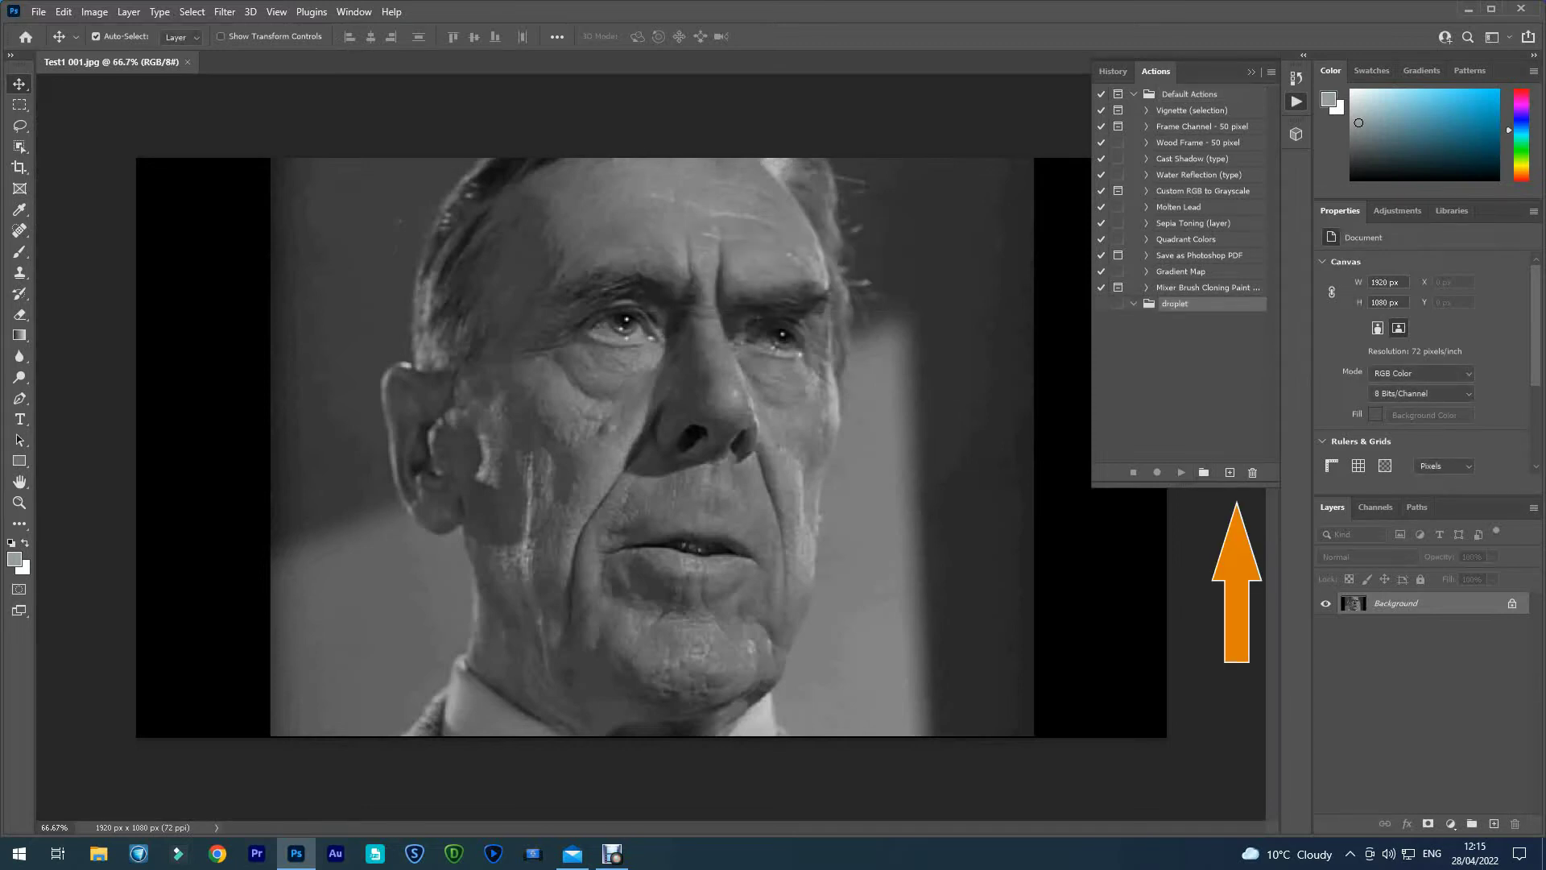
left_click(1230, 472)
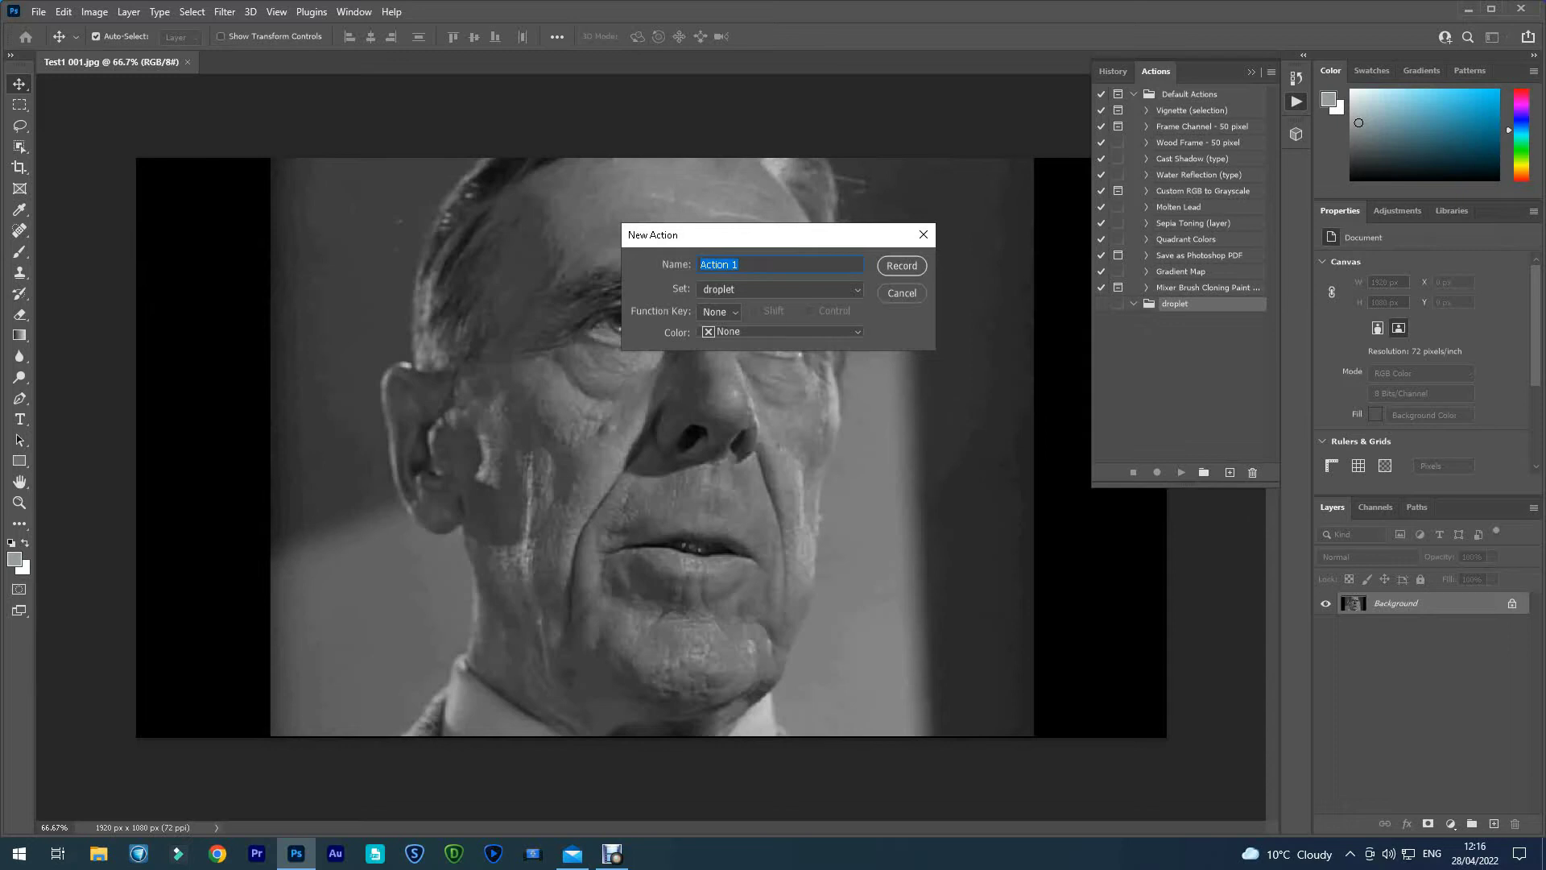
type("colo")
type("ured fra")
type("mes")
key("Return")
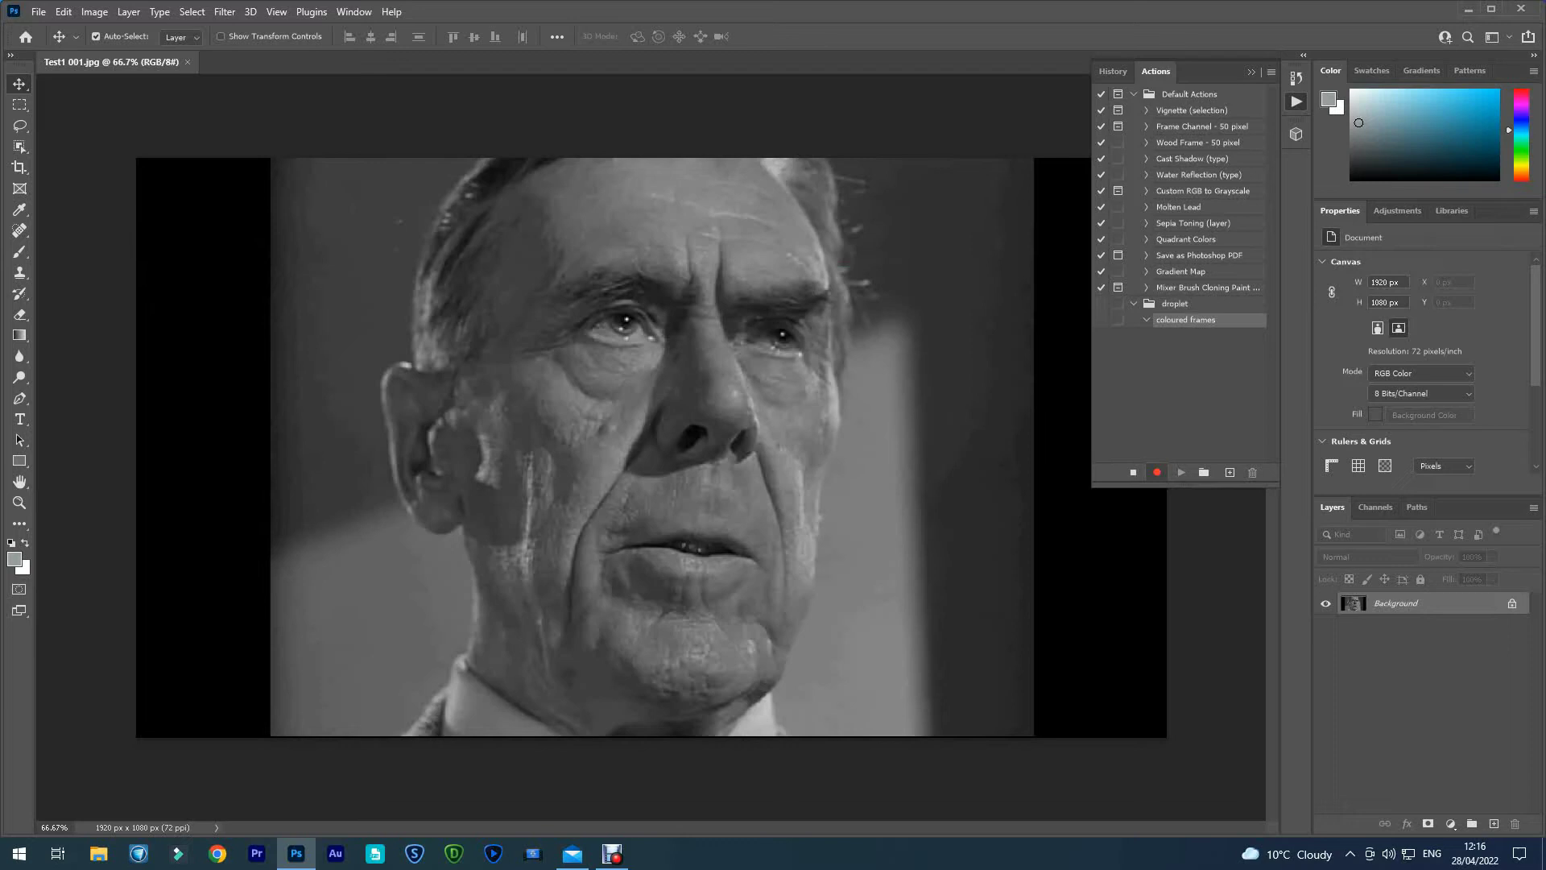
Apply the Colorize neural filter with a slight cyan shift and more artifact reduction, as a new layer
key("alt+t")
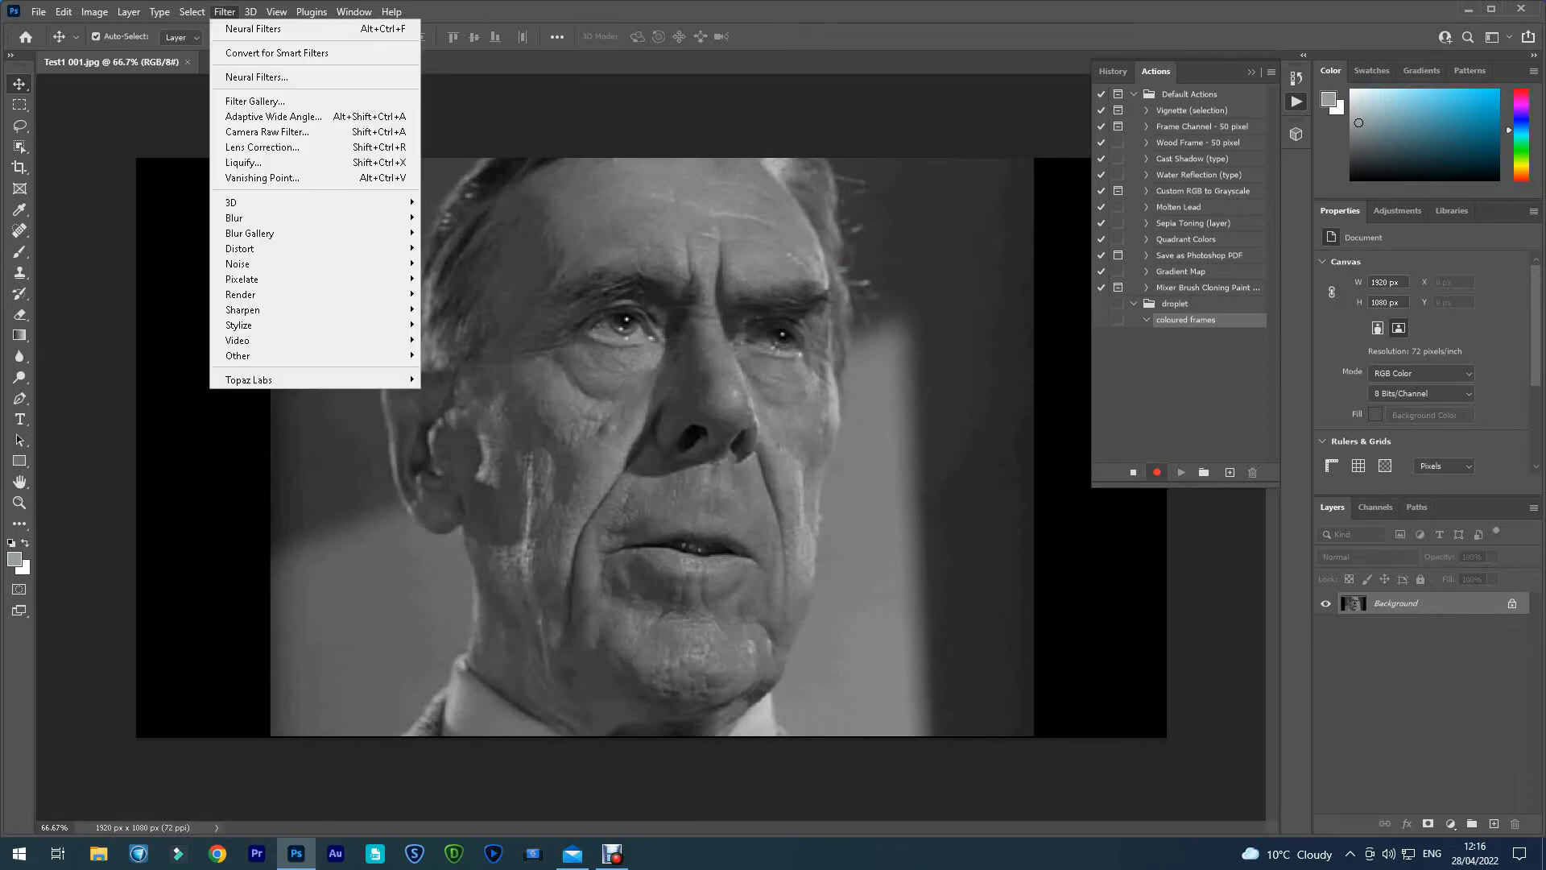
key("Down")
key("Down")
key("Down")
key("Return")
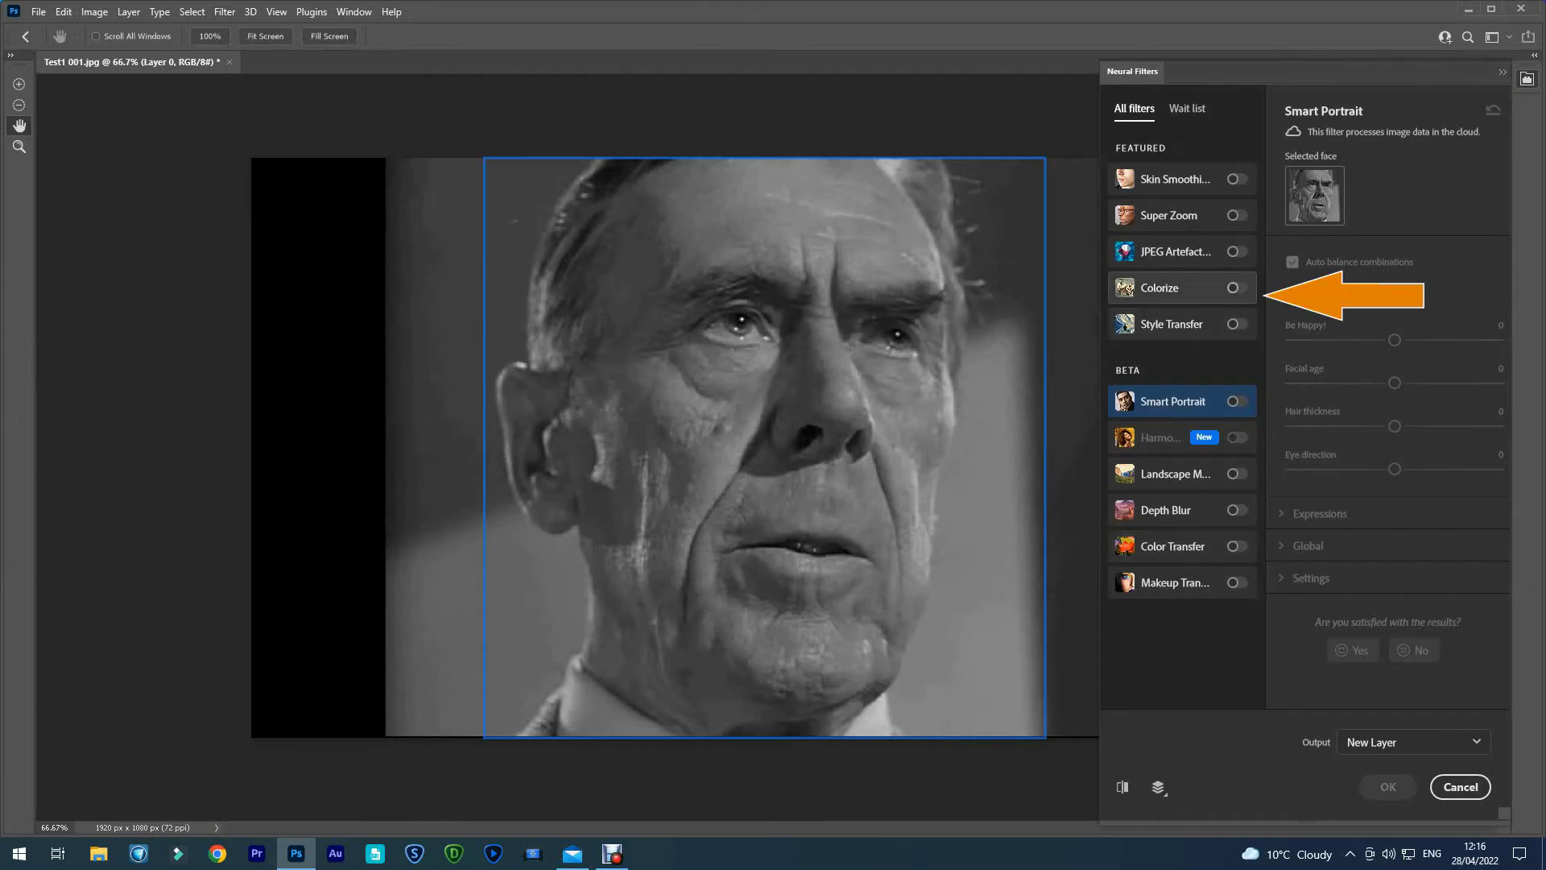
left_click(1234, 288)
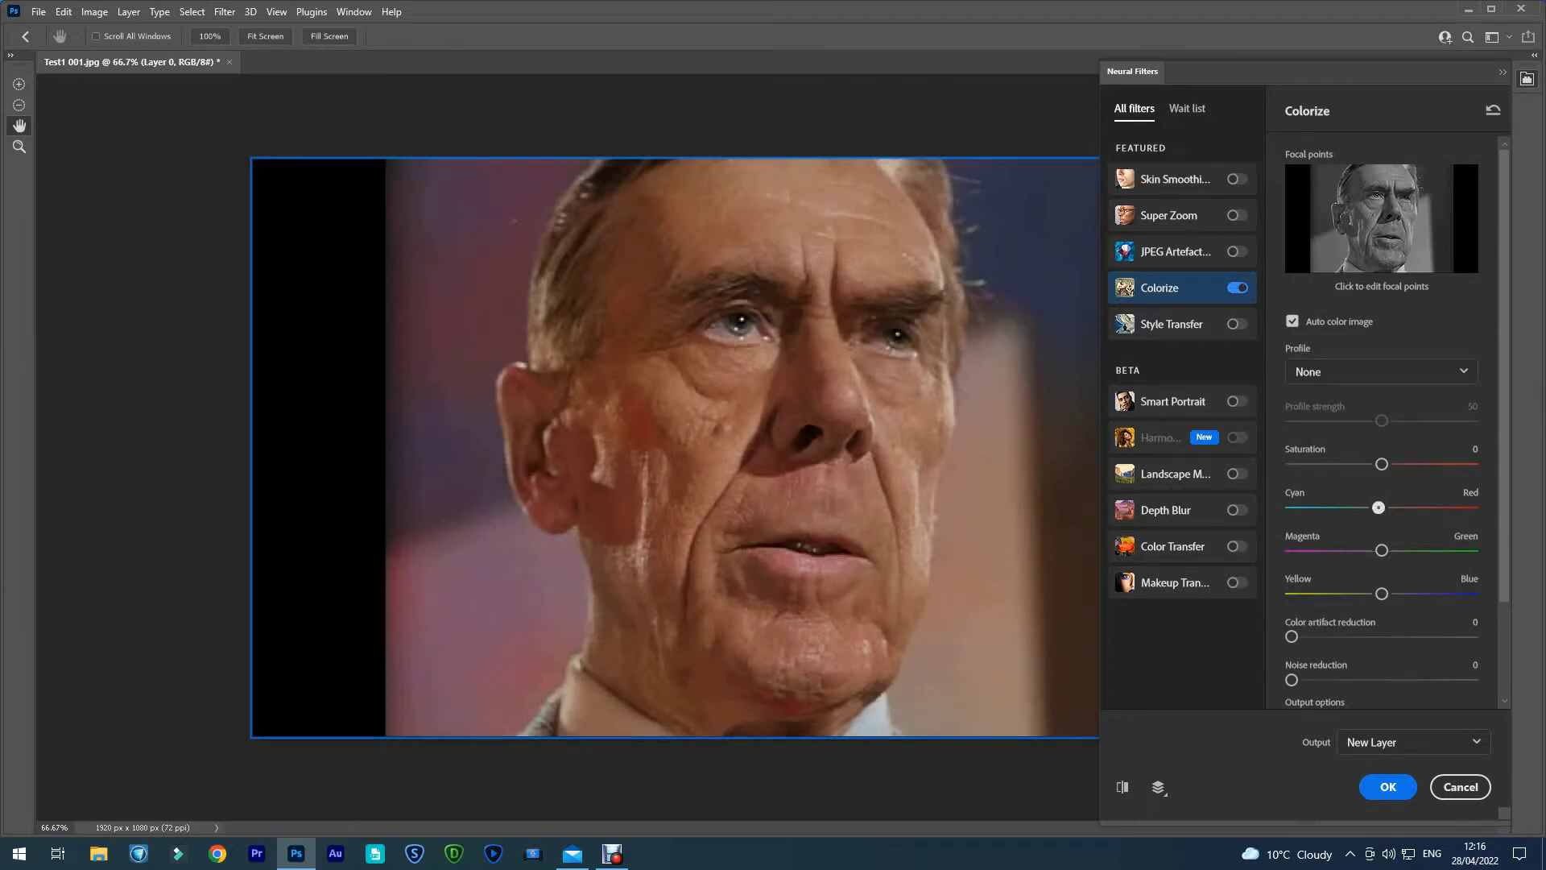
left_click_drag(1382, 507, 1356, 508)
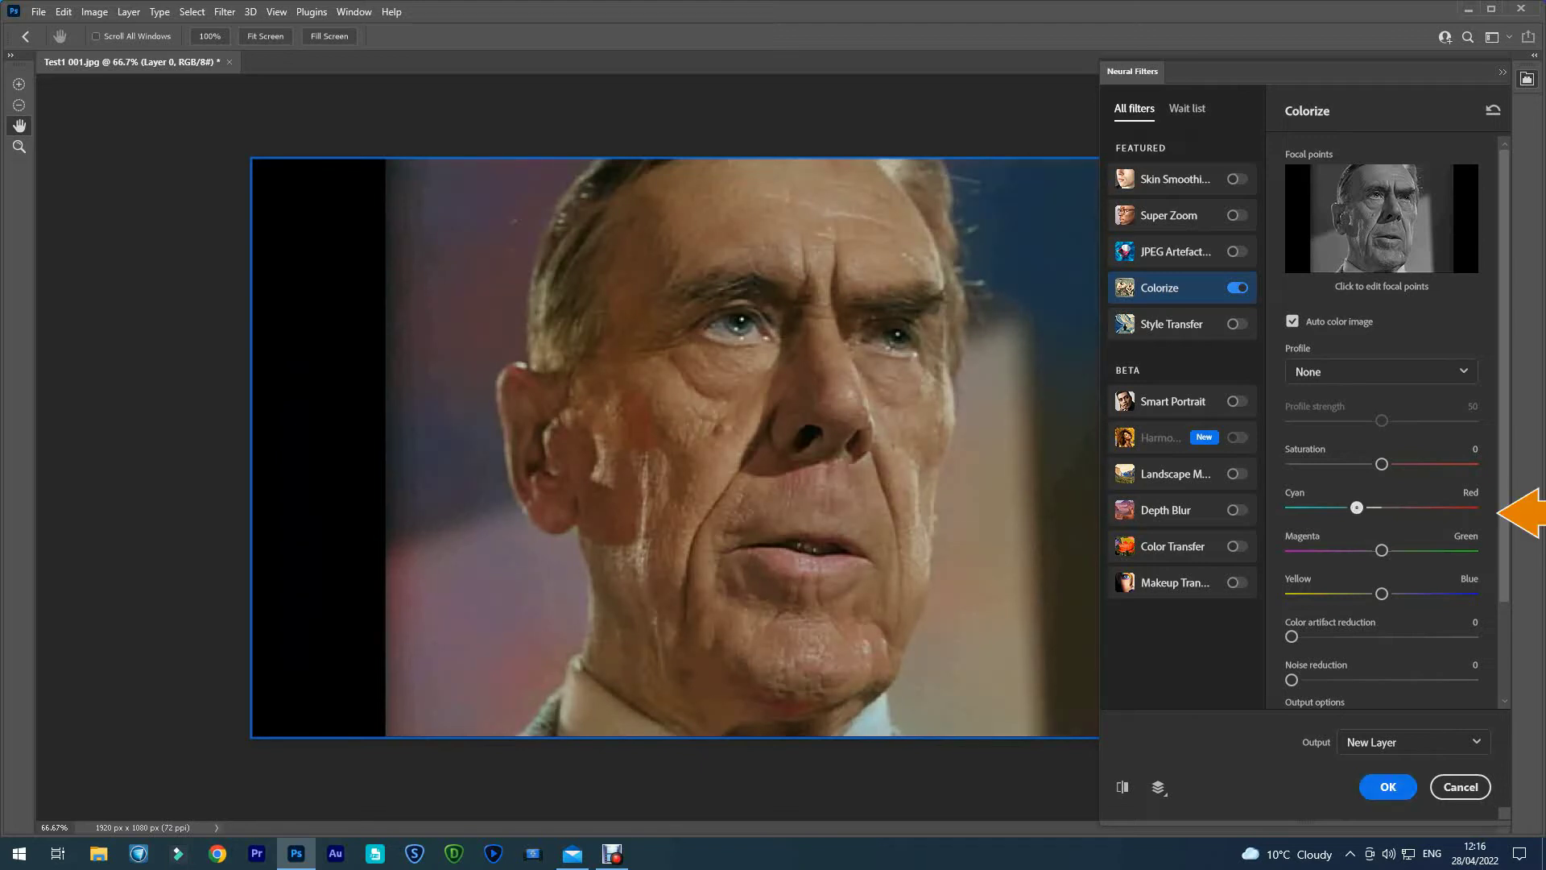
left_click_drag(1357, 507, 1355, 508)
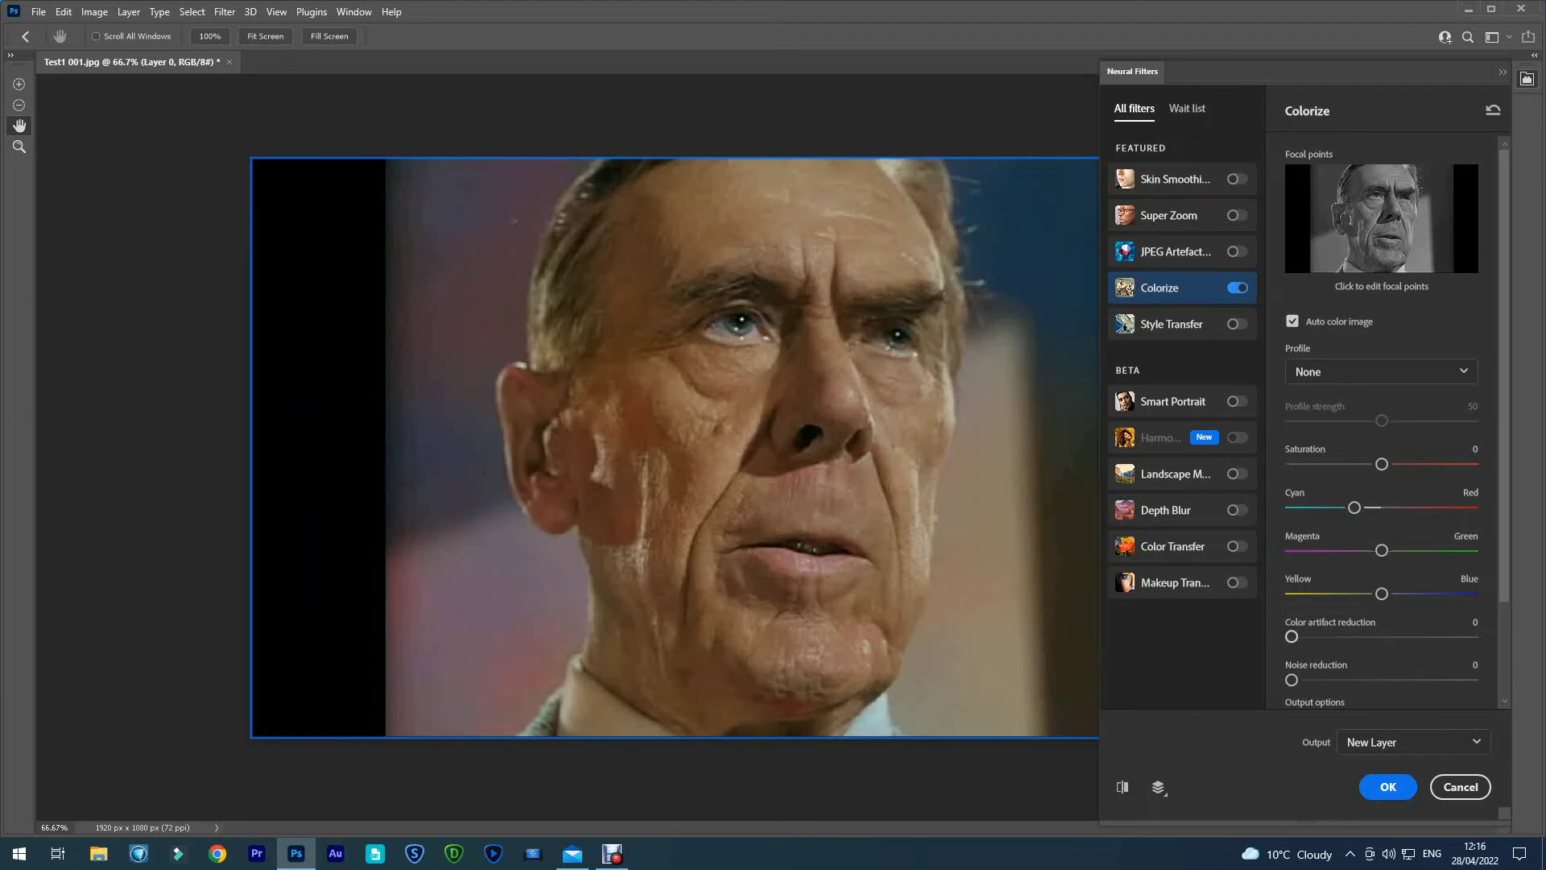
left_click_drag(1292, 636, 1323, 637)
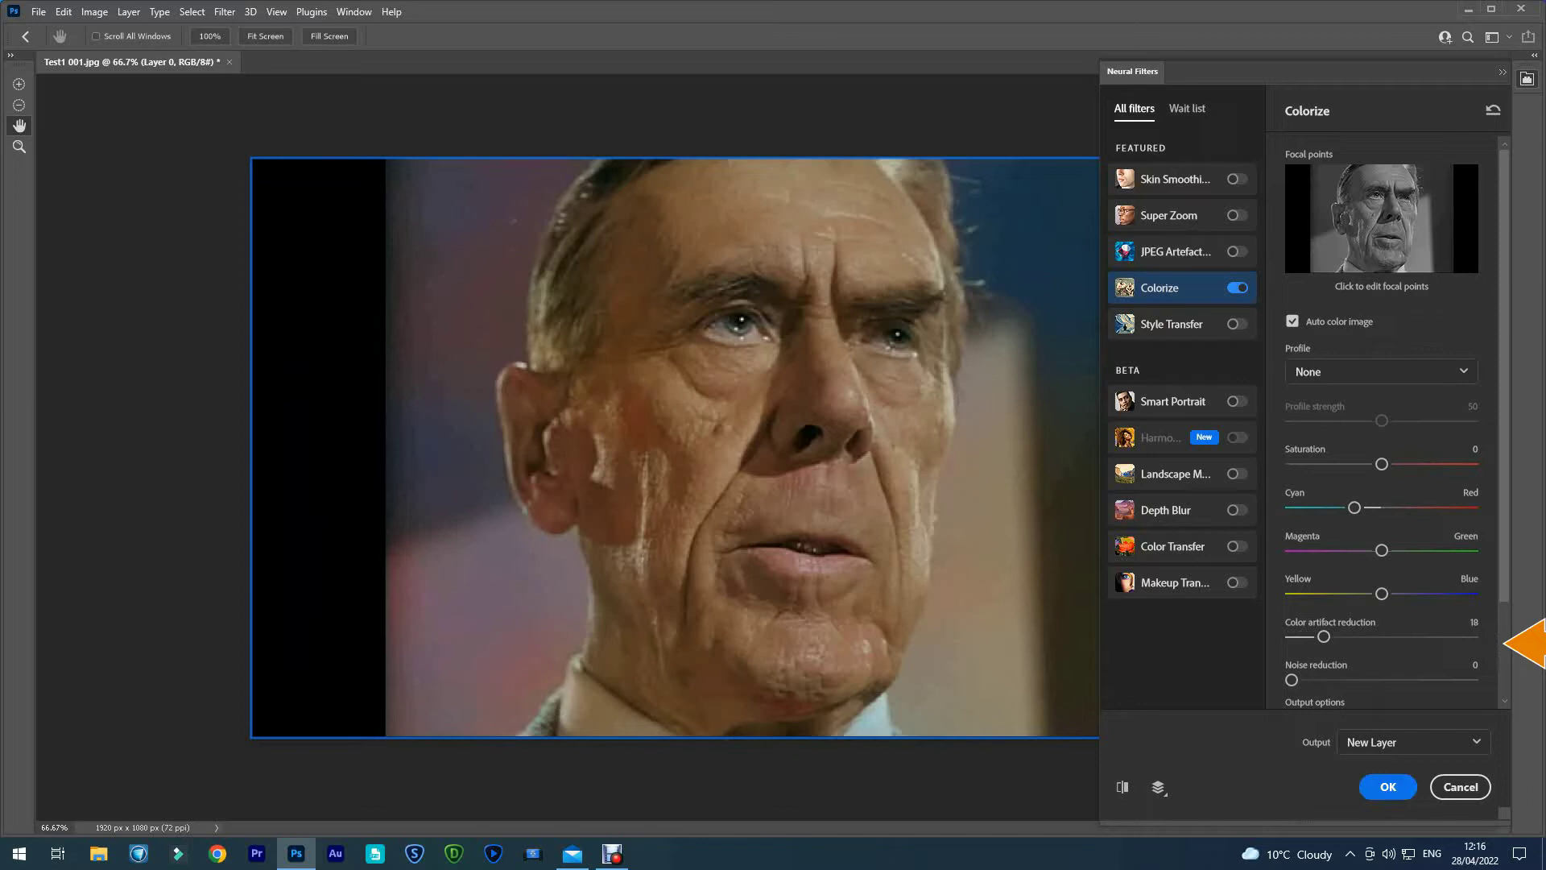
key("Return")
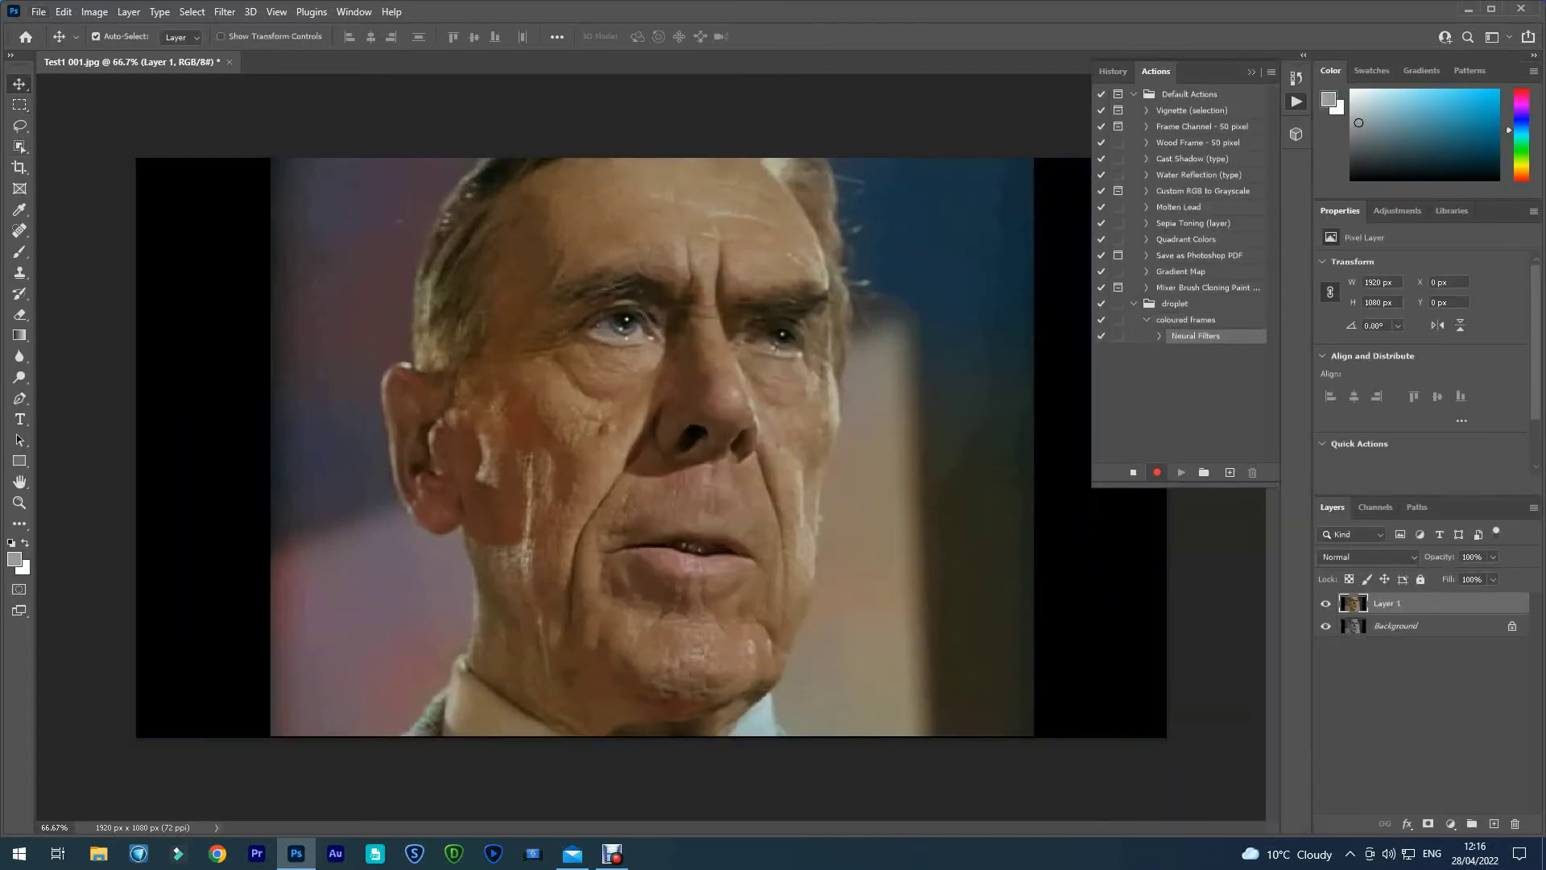
Save Test1 001 as a PSD into the Desktop's coloured images folder
key("alt+f")
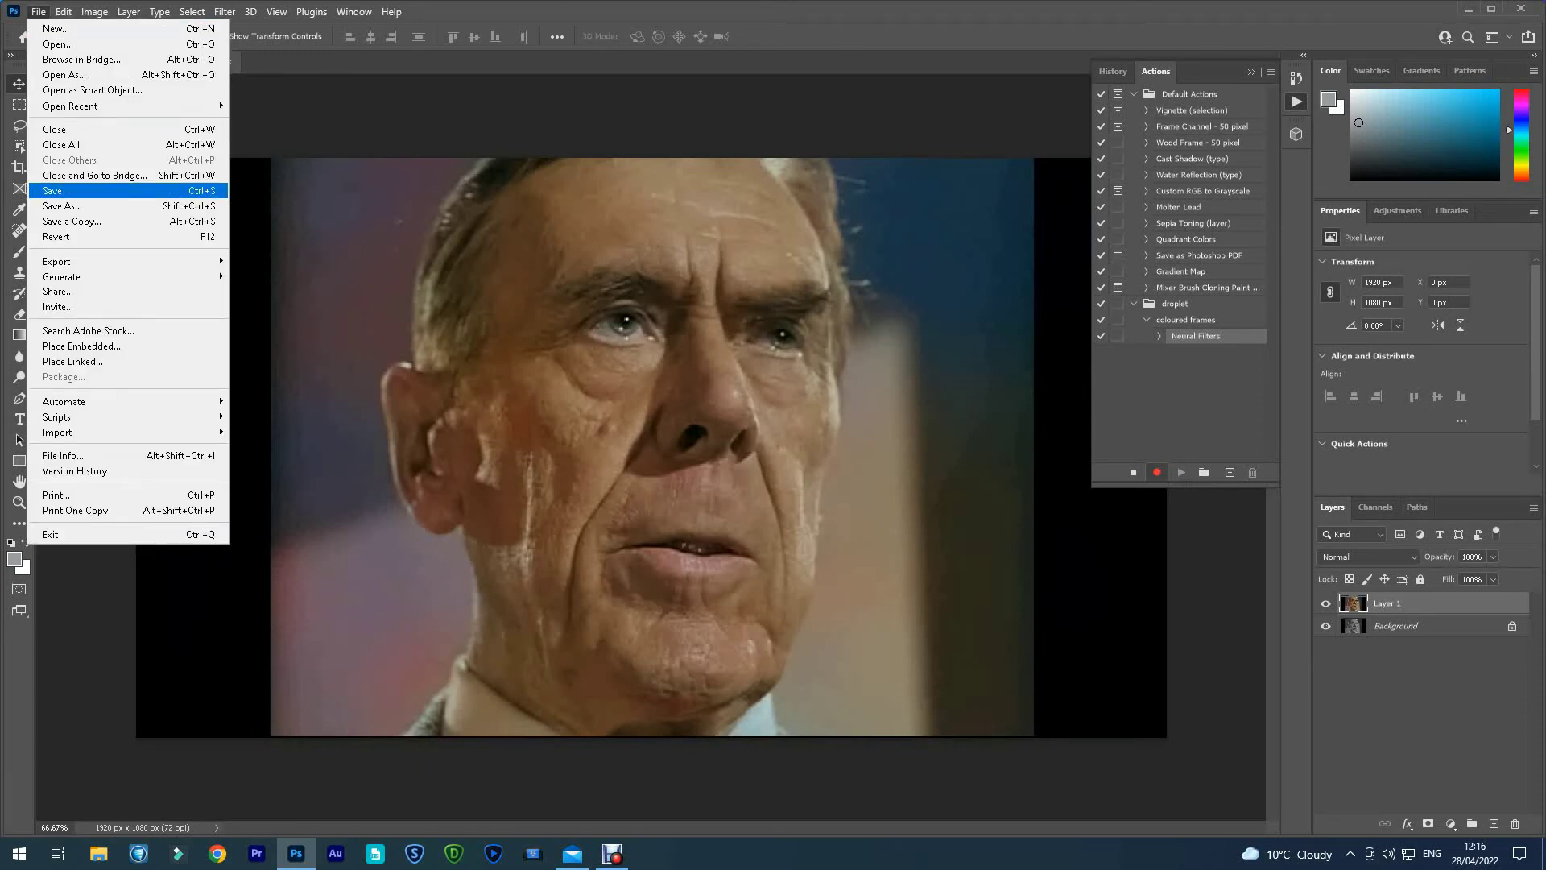
key("Return")
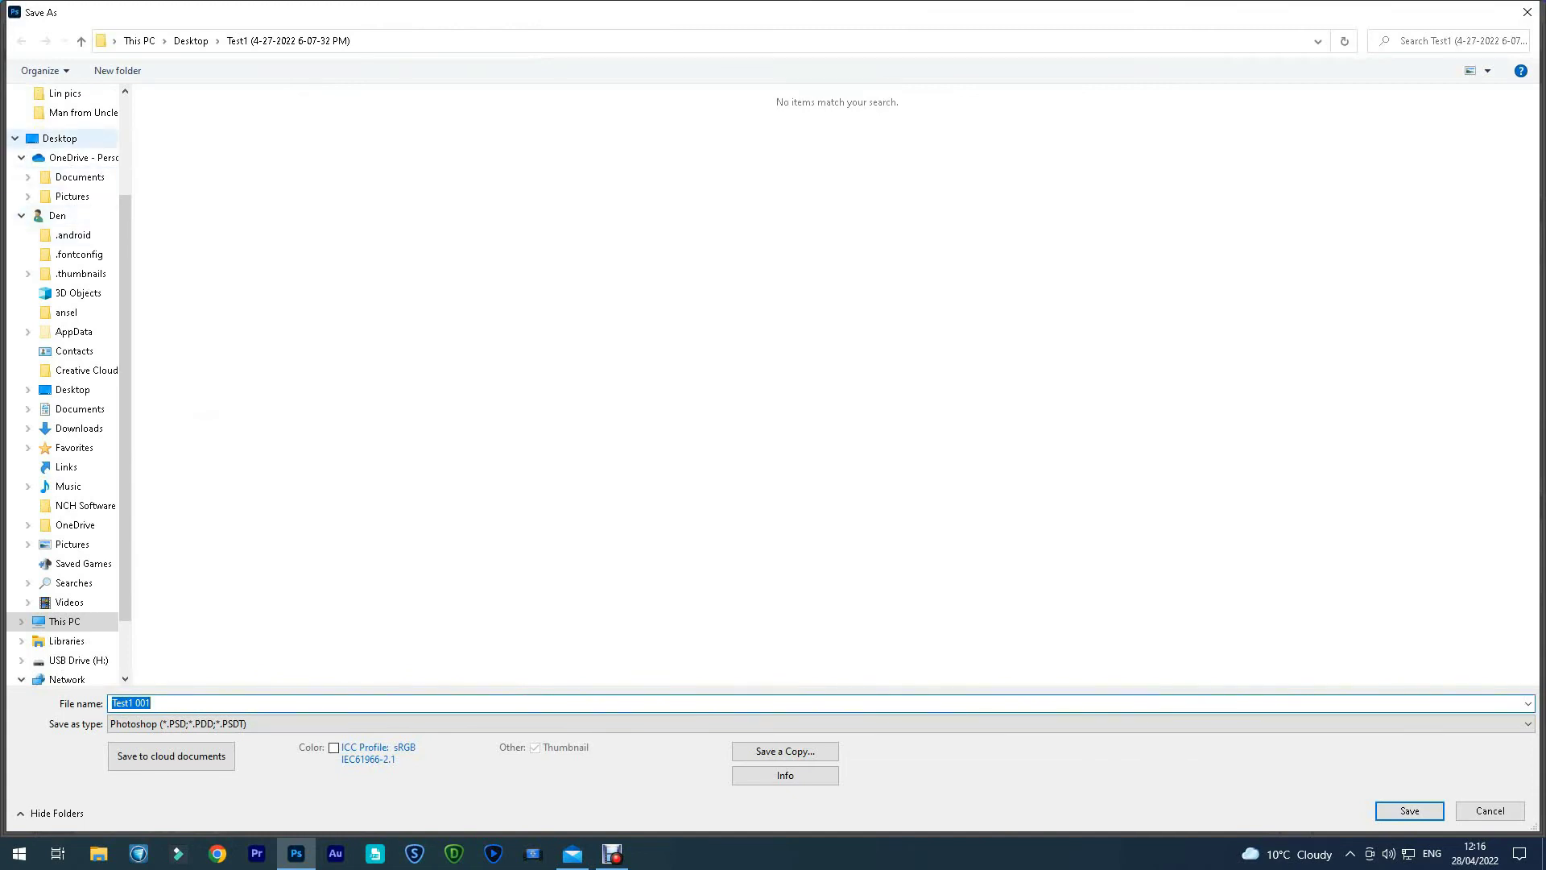
left_click(60, 137)
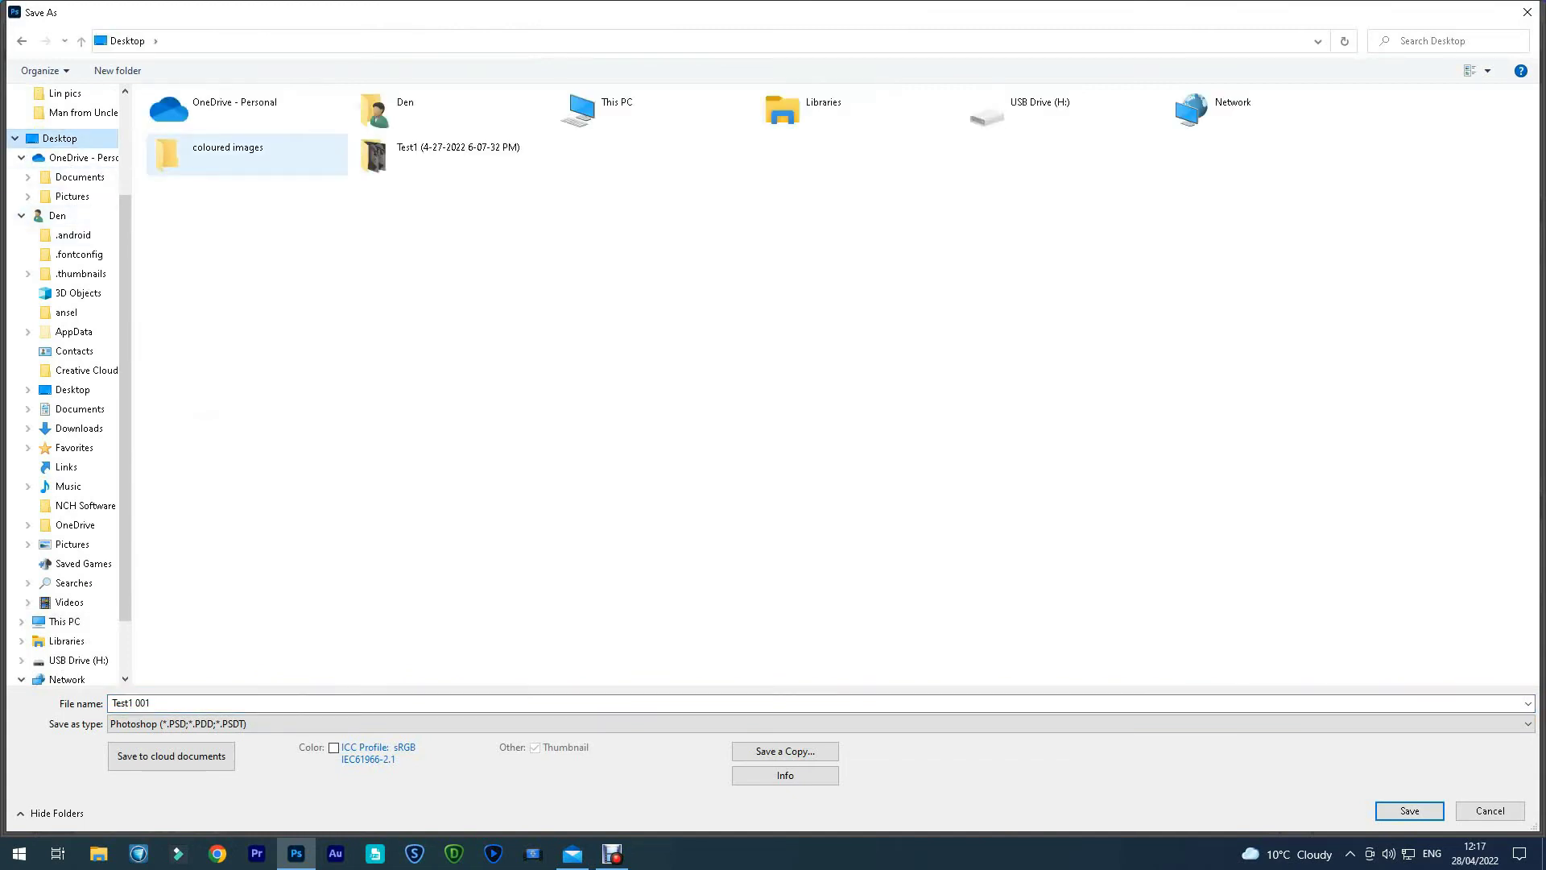
left_click(234, 153)
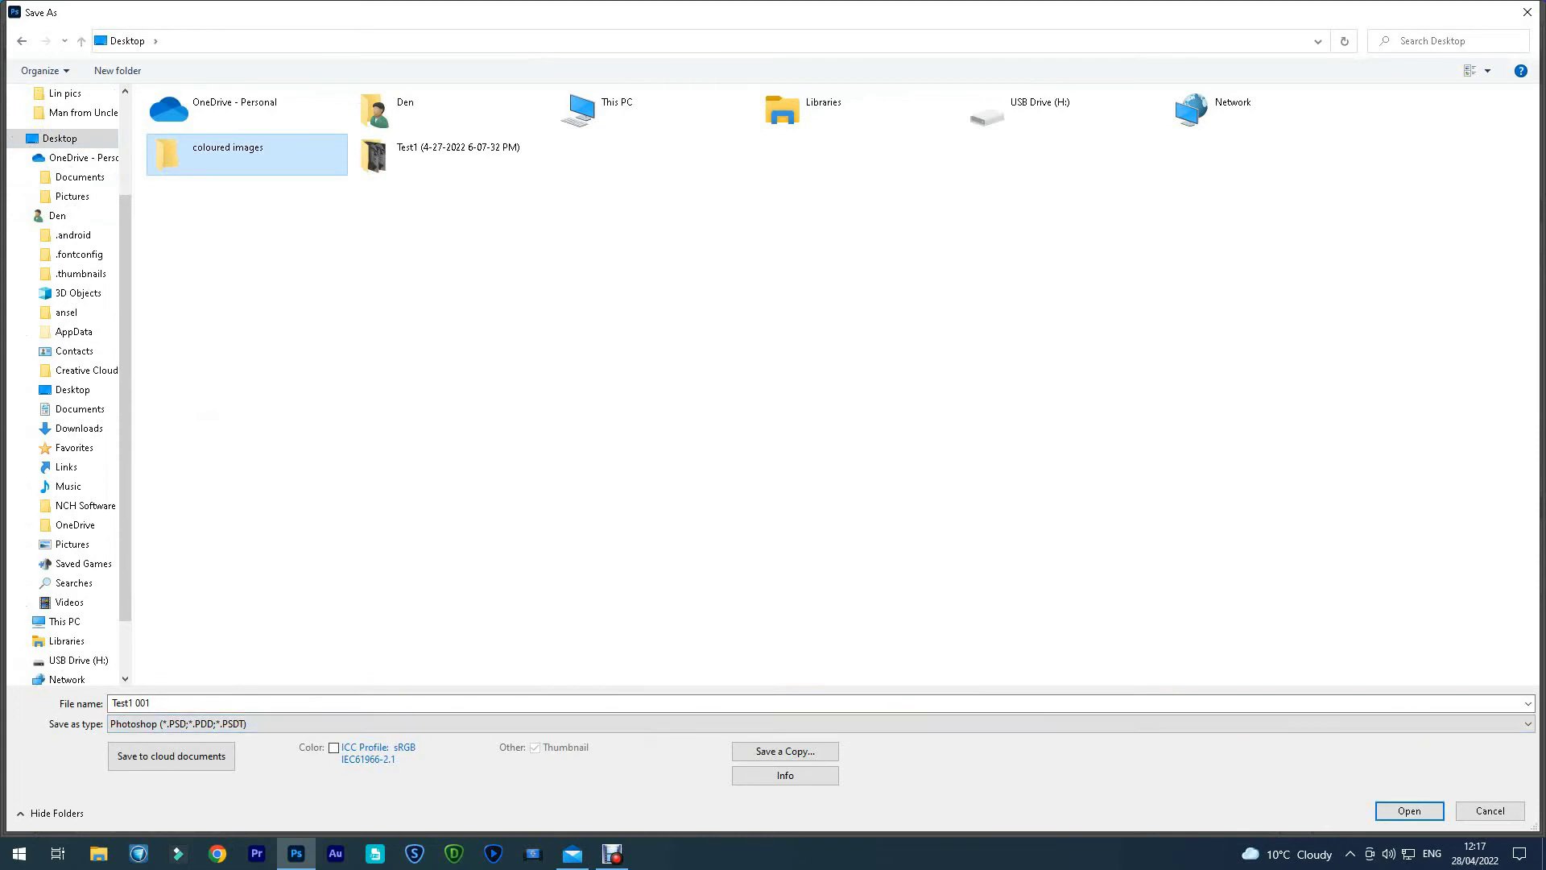
key("Return")
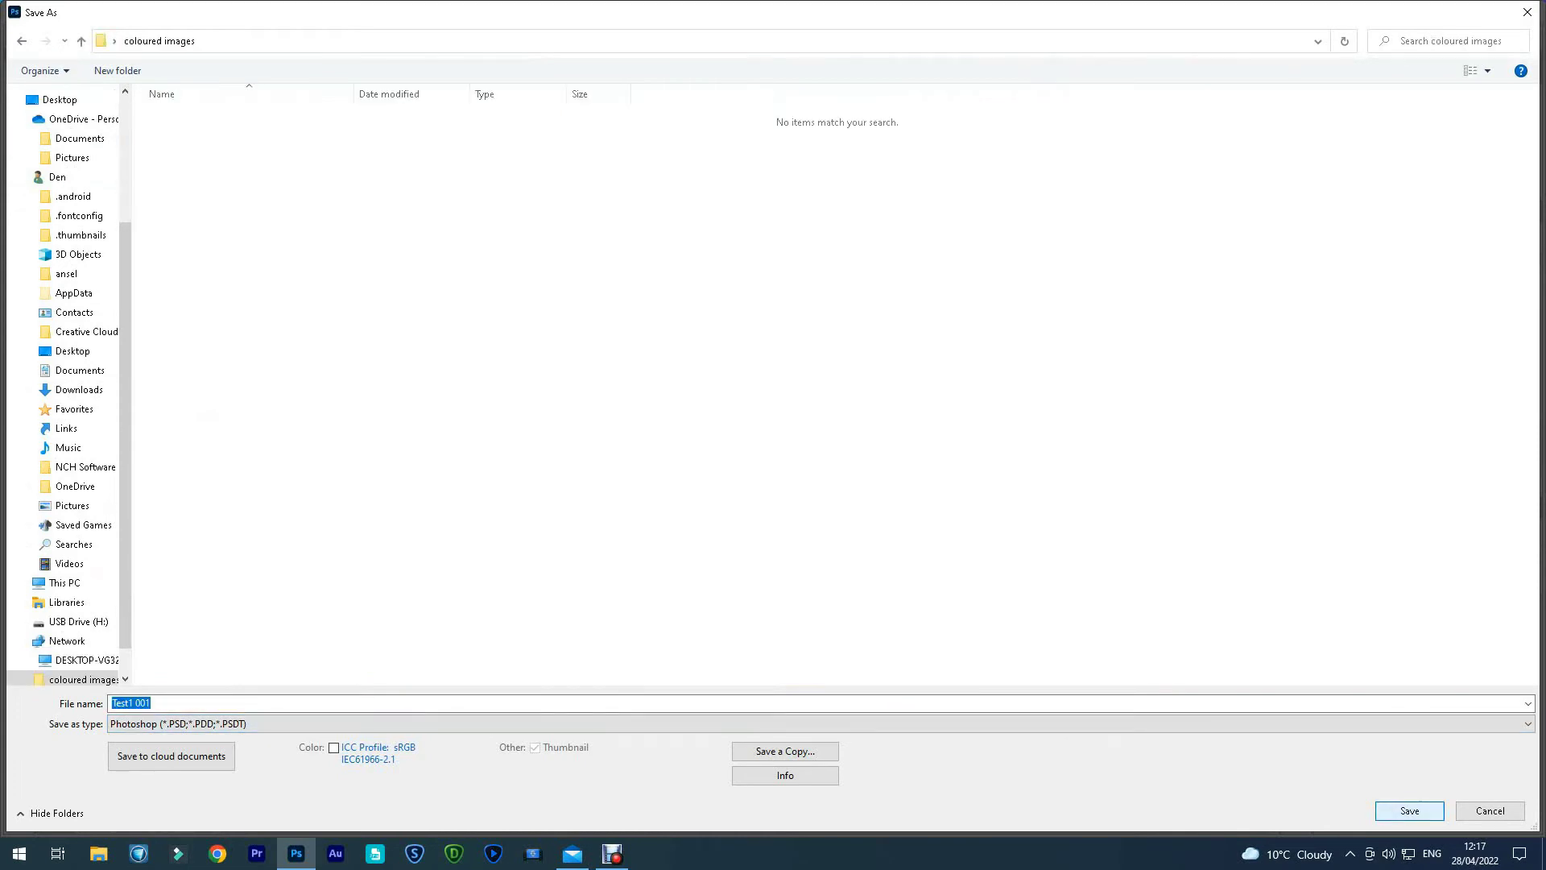
key("Return")
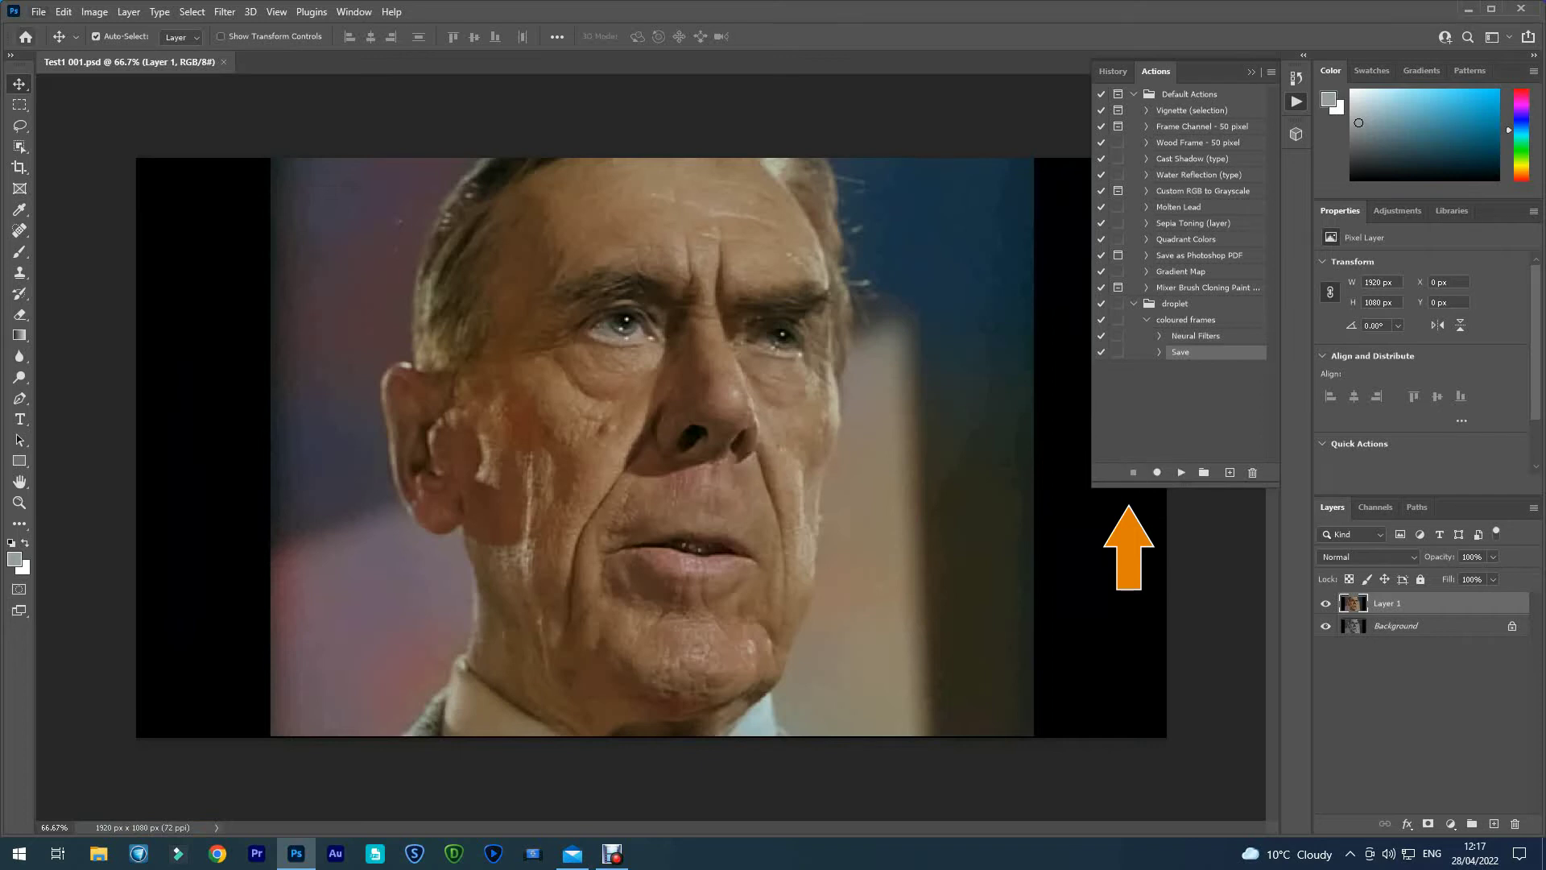
Start a droplet with File > Automate > Create Droplet, saving it on the Desktop
left_click(38, 11)
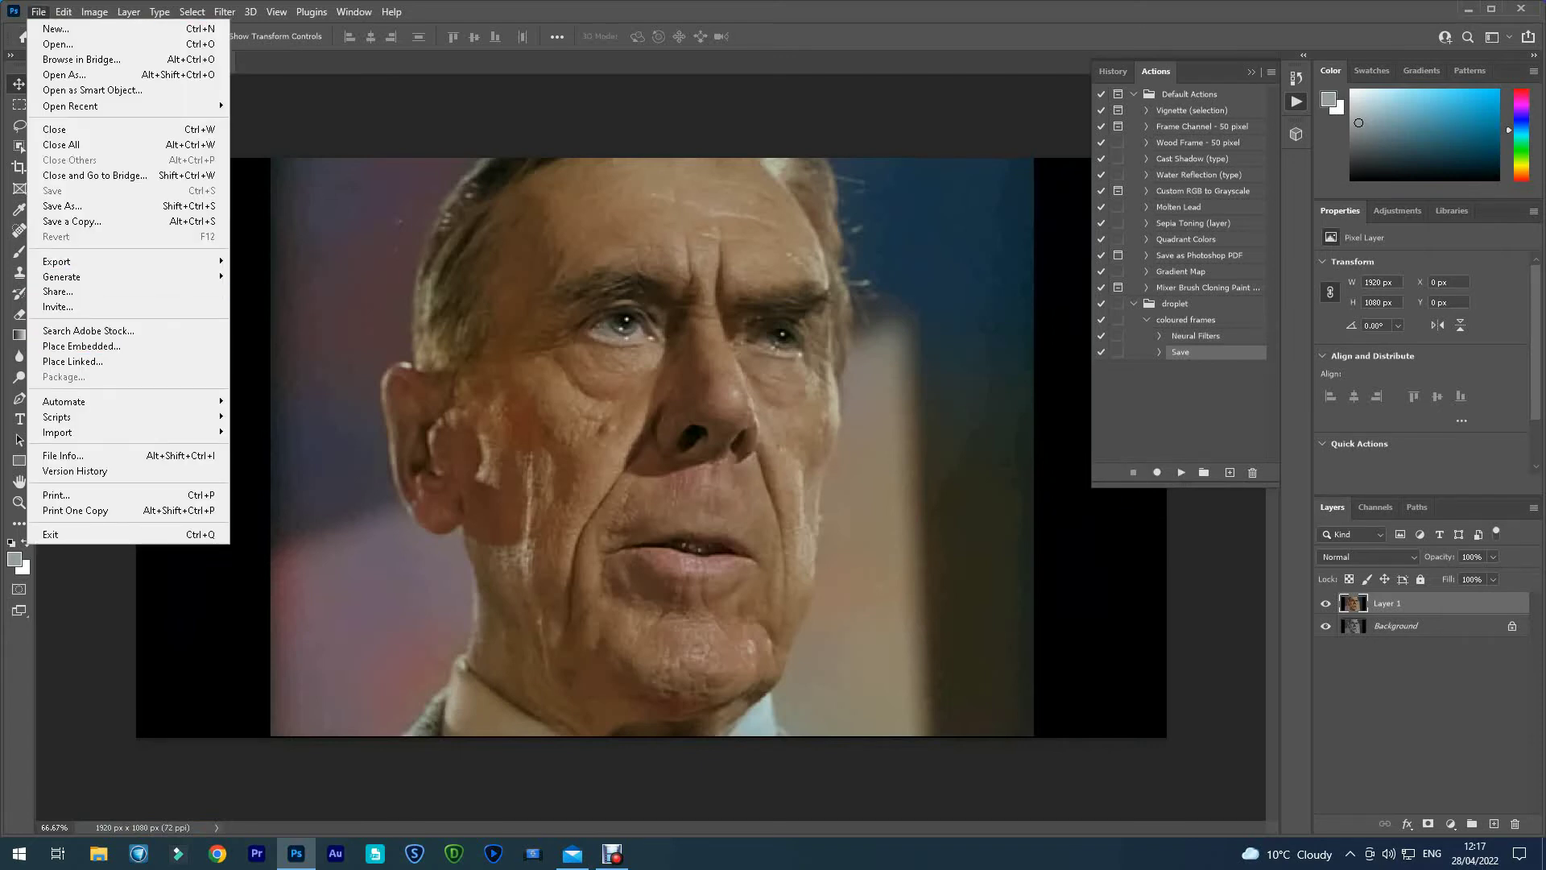
left_click(266, 431)
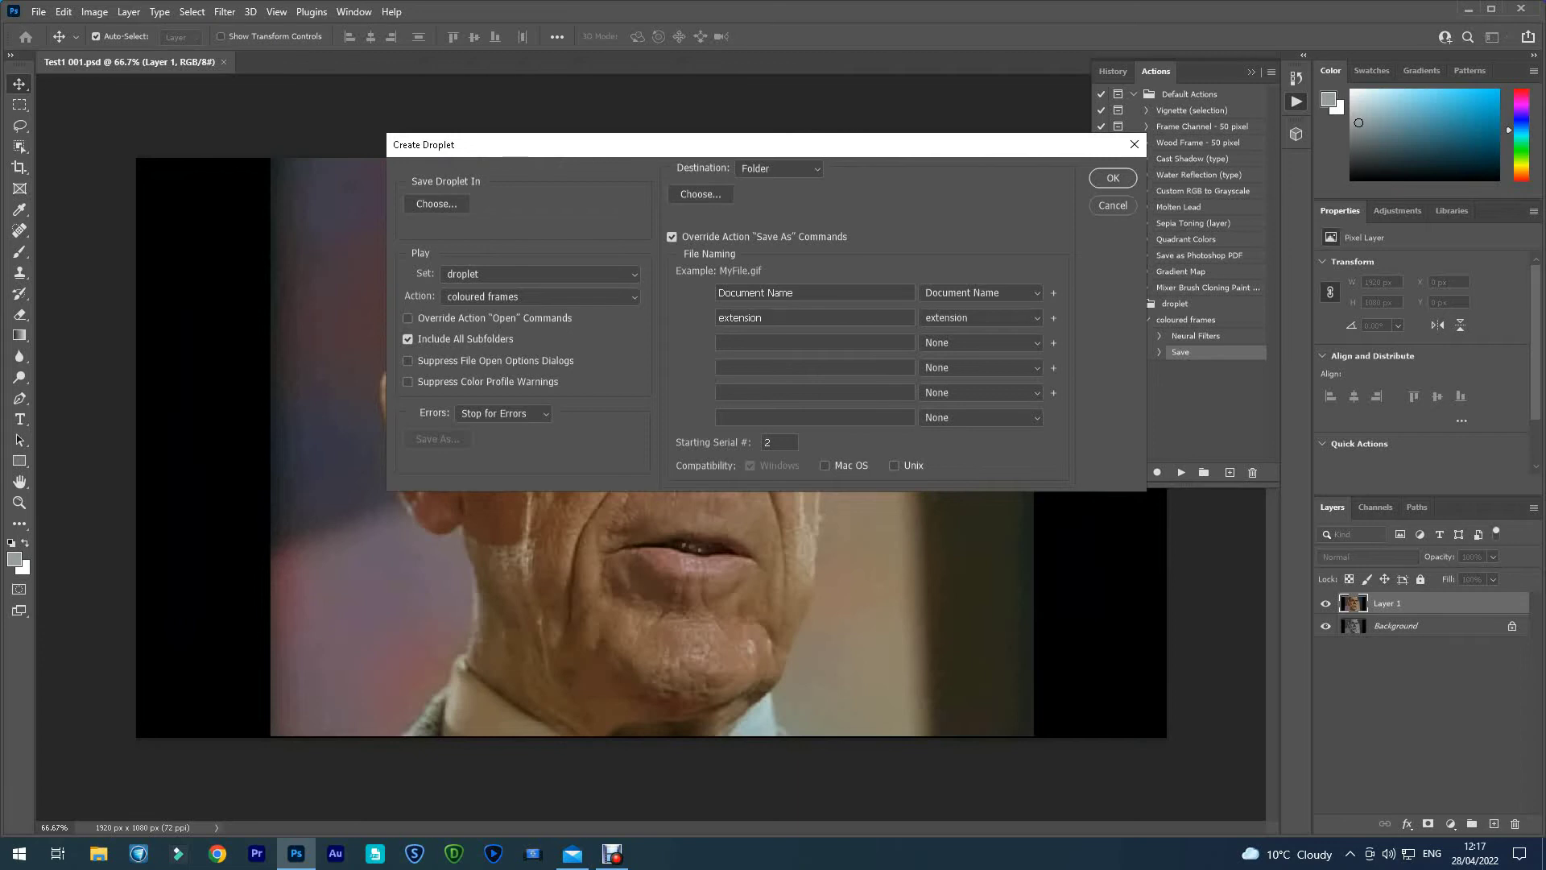
left_click(437, 203)
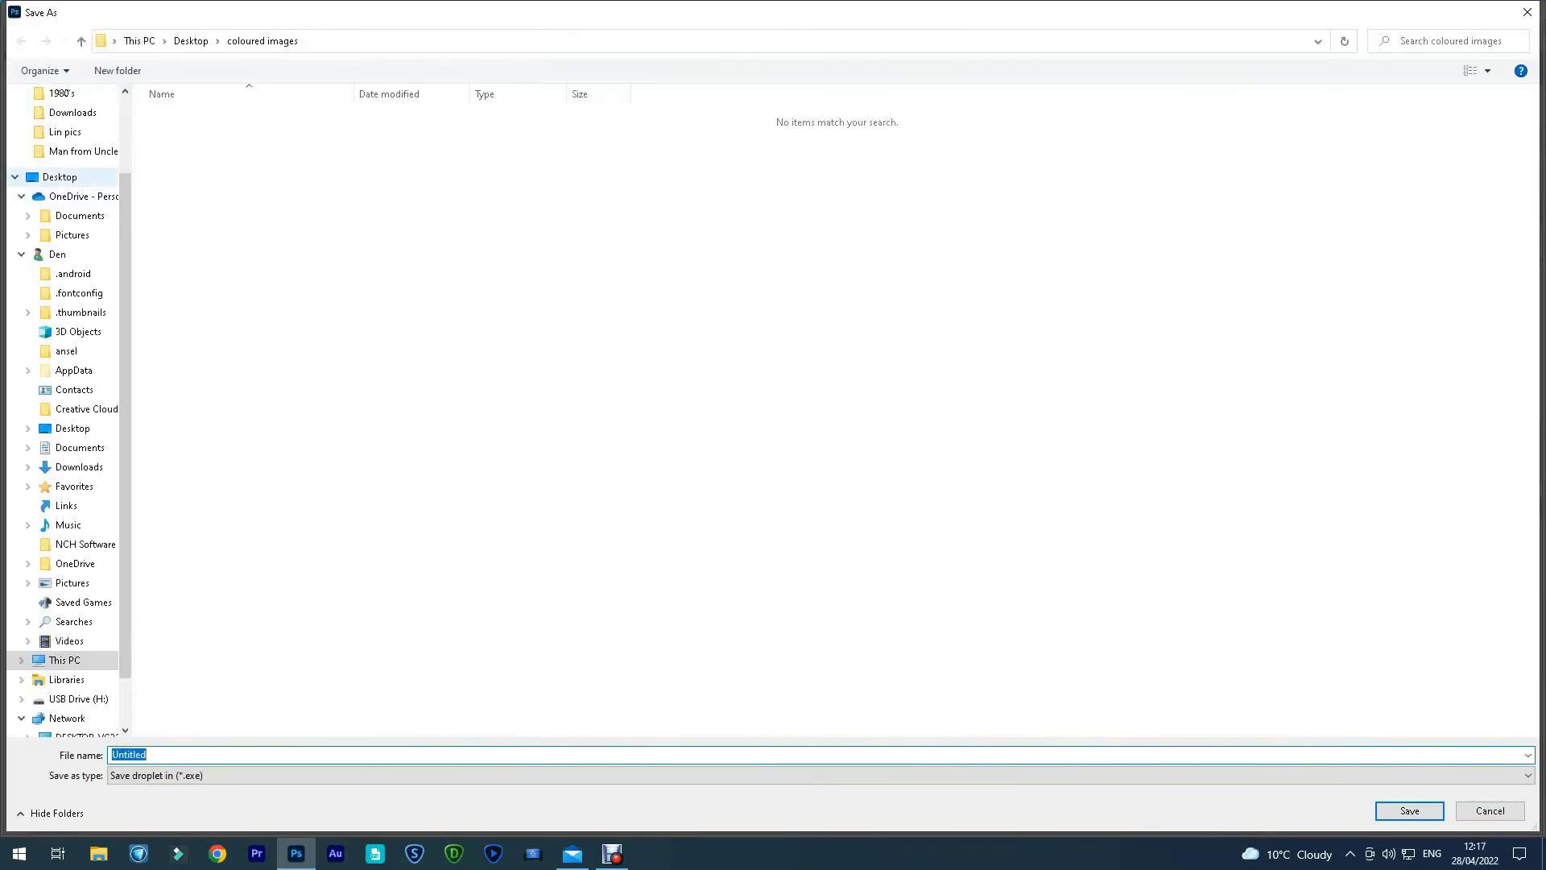
left_click(59, 177)
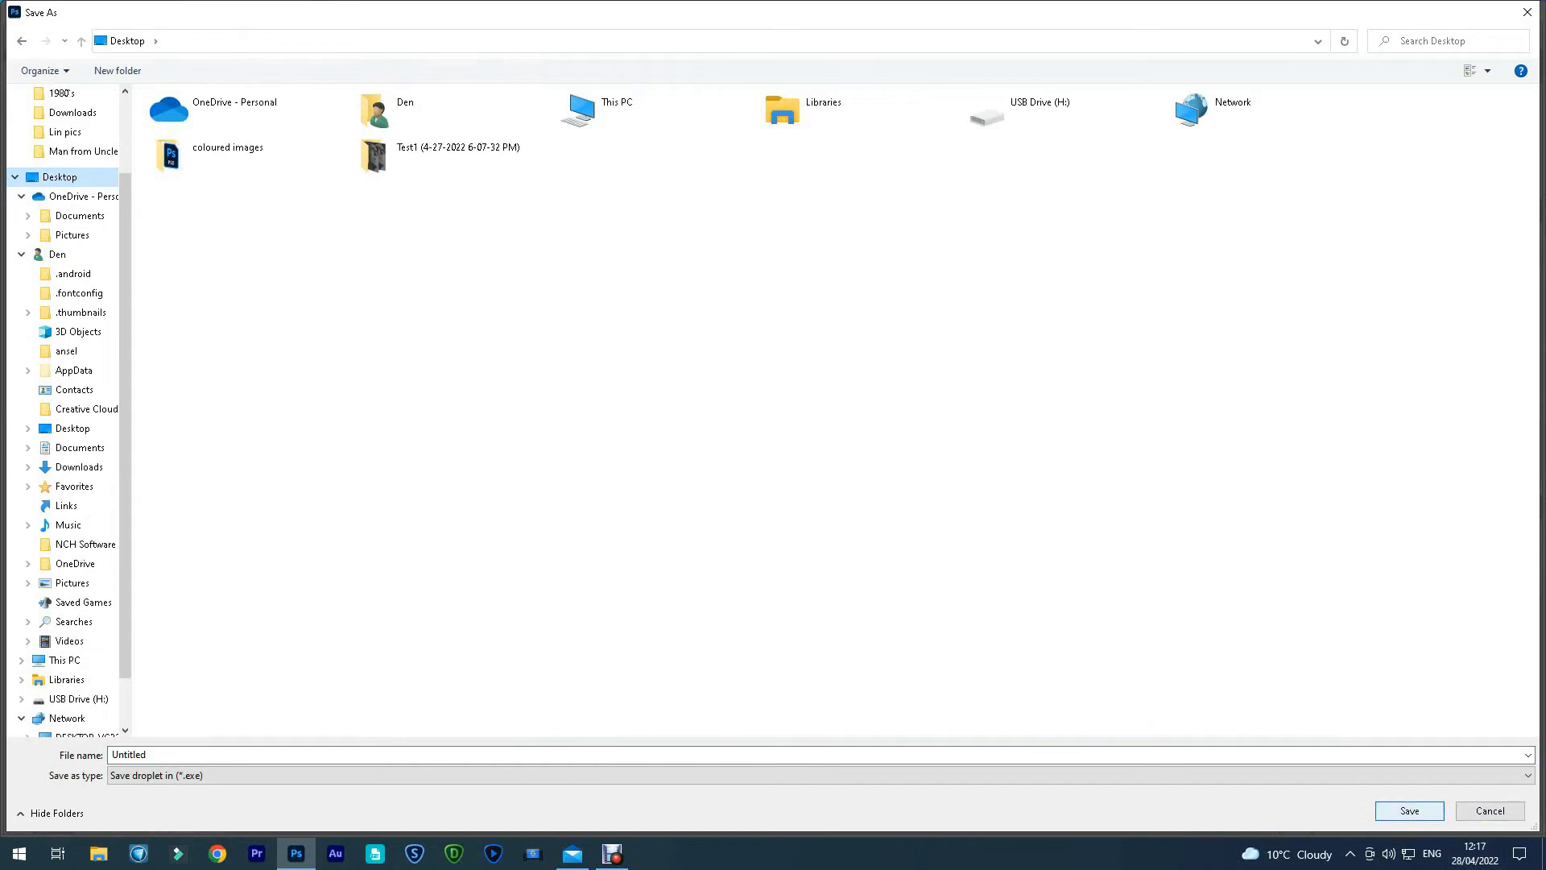
key("Return")
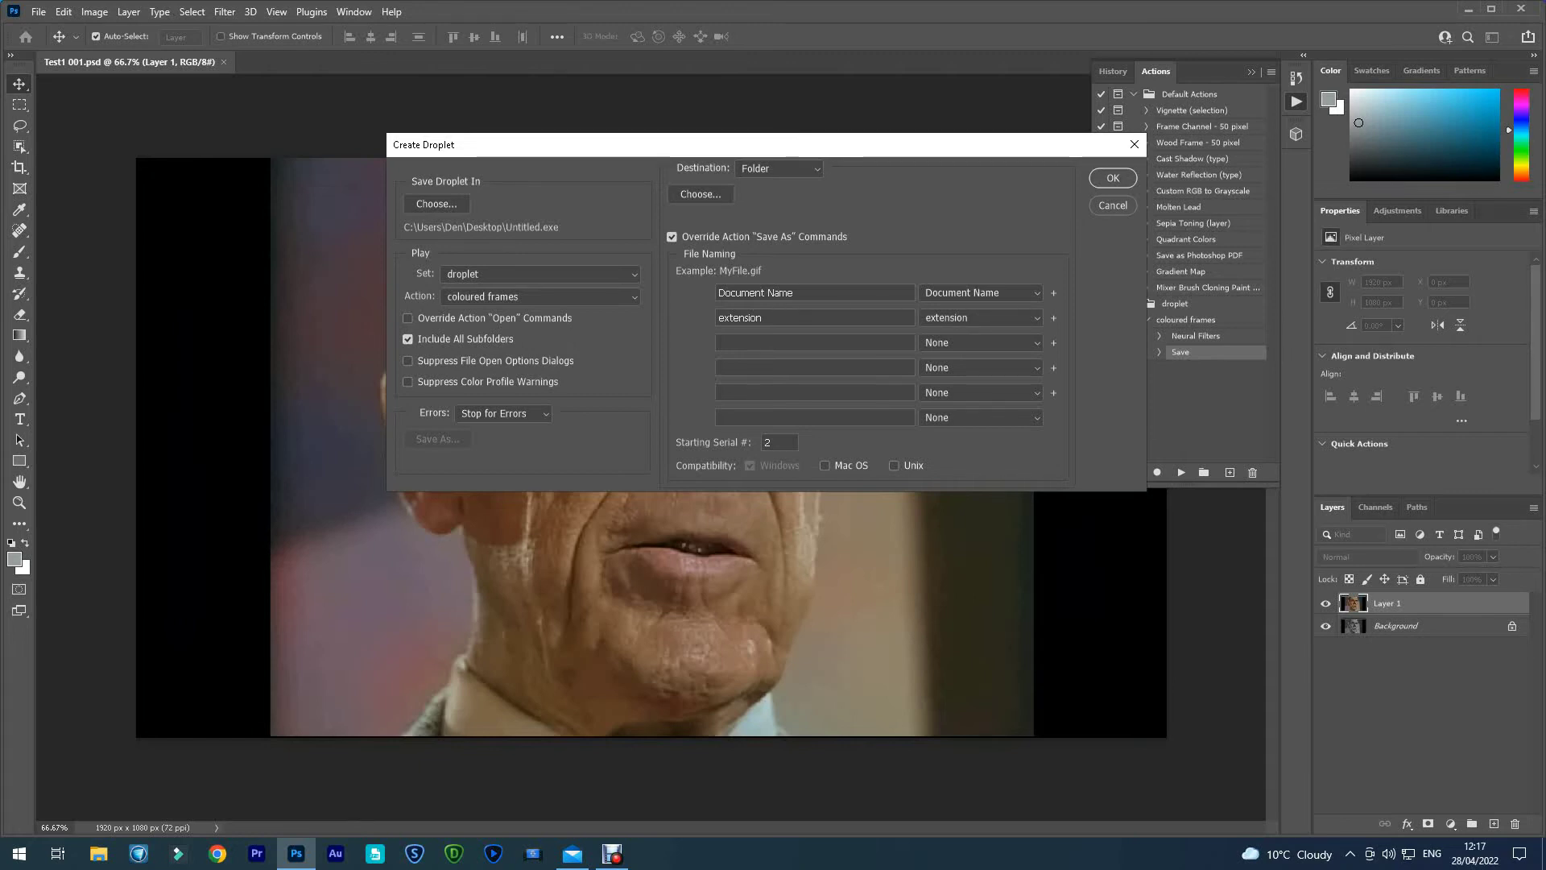
Set the droplet's destination to the coloured images folder and create it
left_click(779, 168)
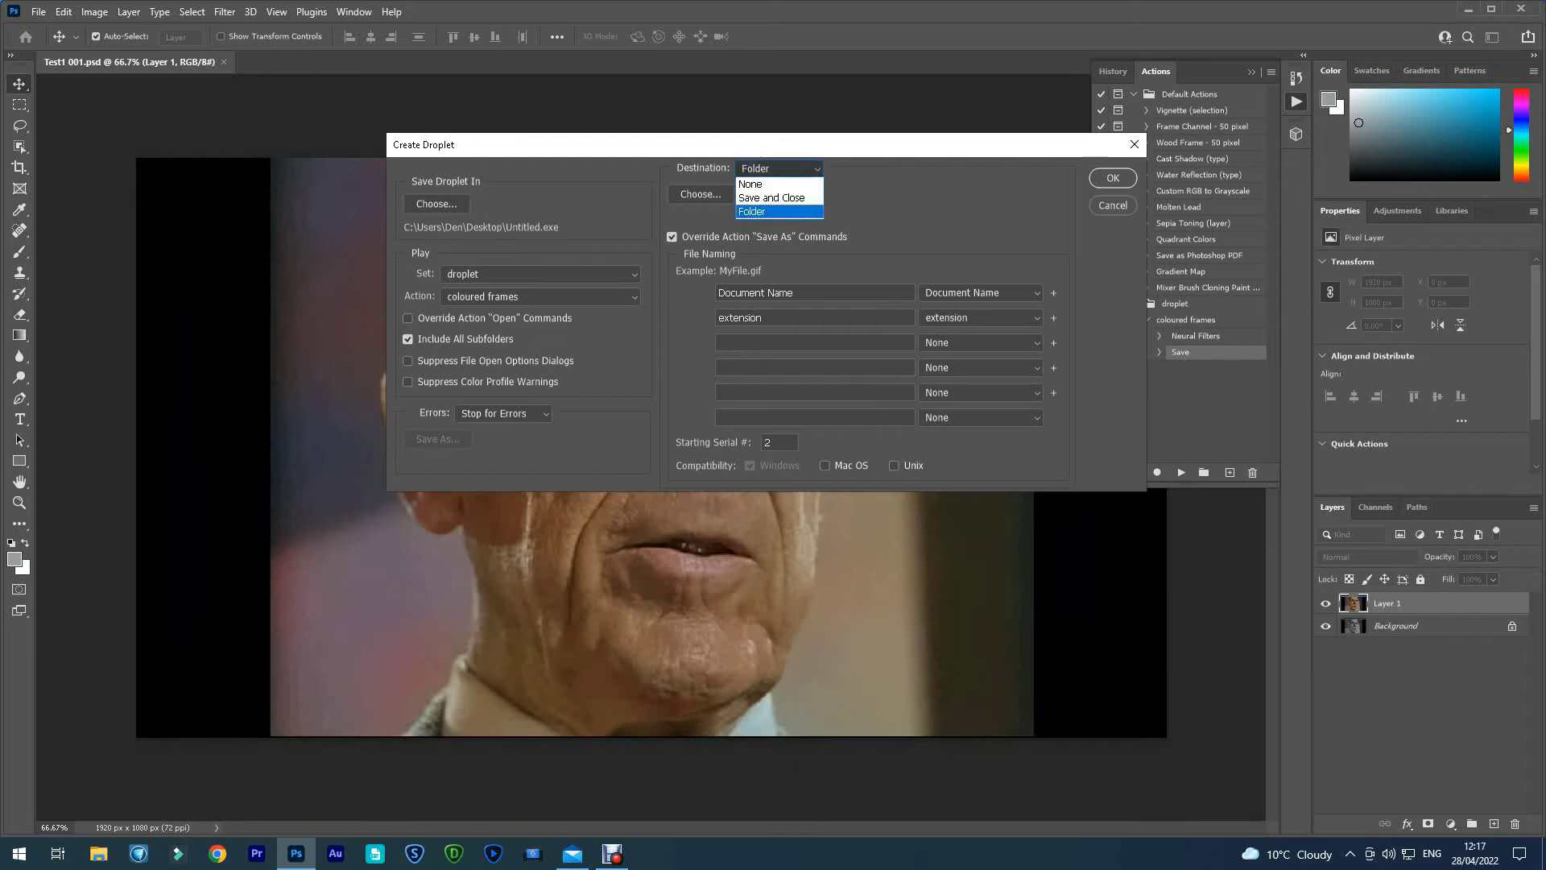
key("Return")
key("Tab")
key("space")
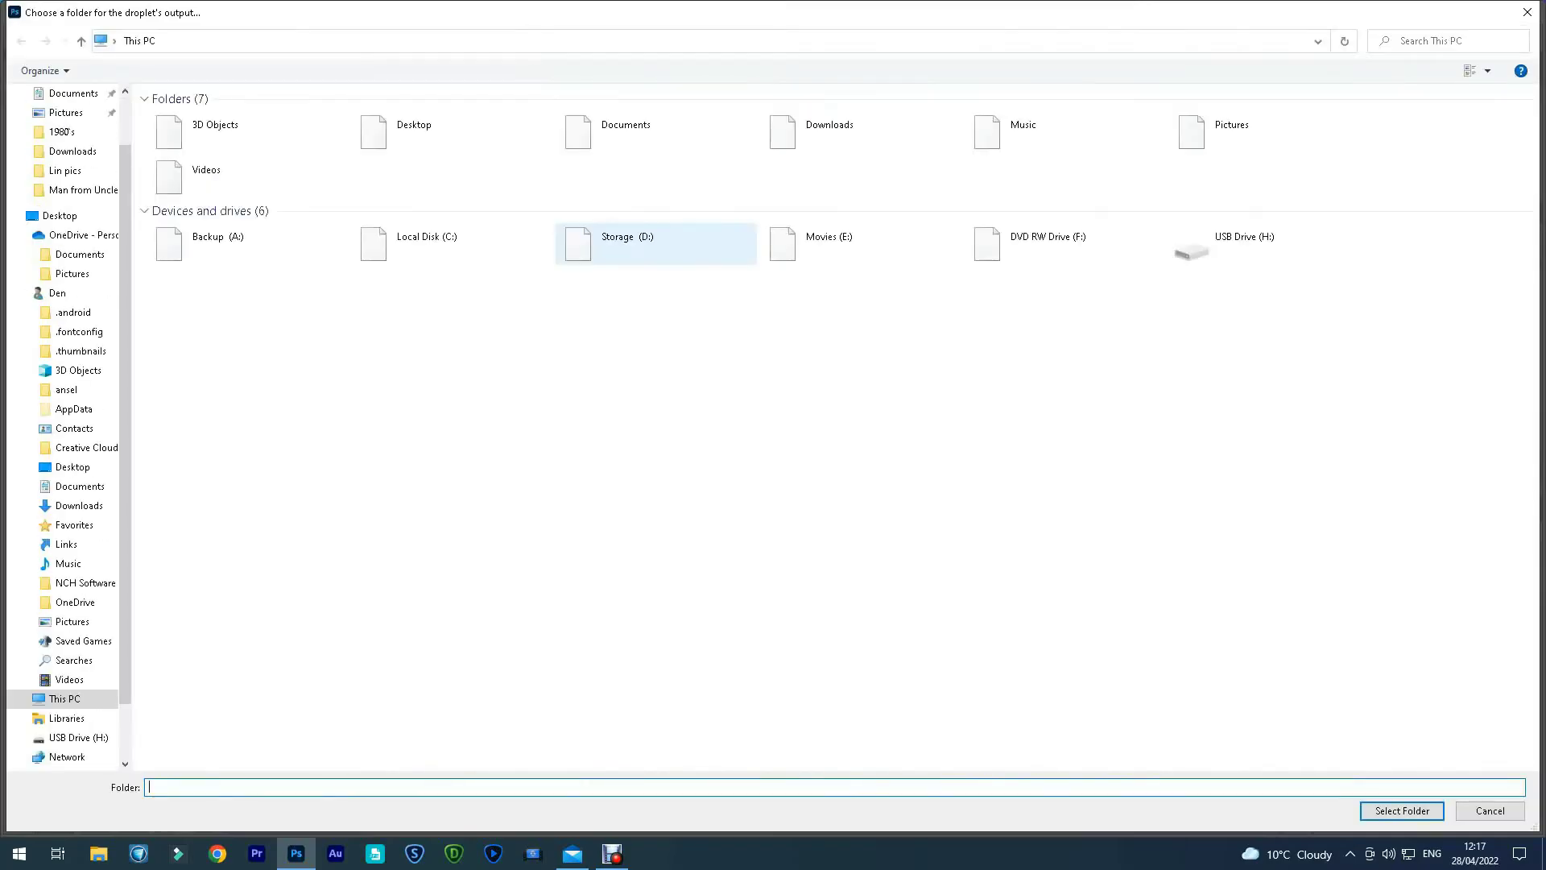
double_click(414, 129)
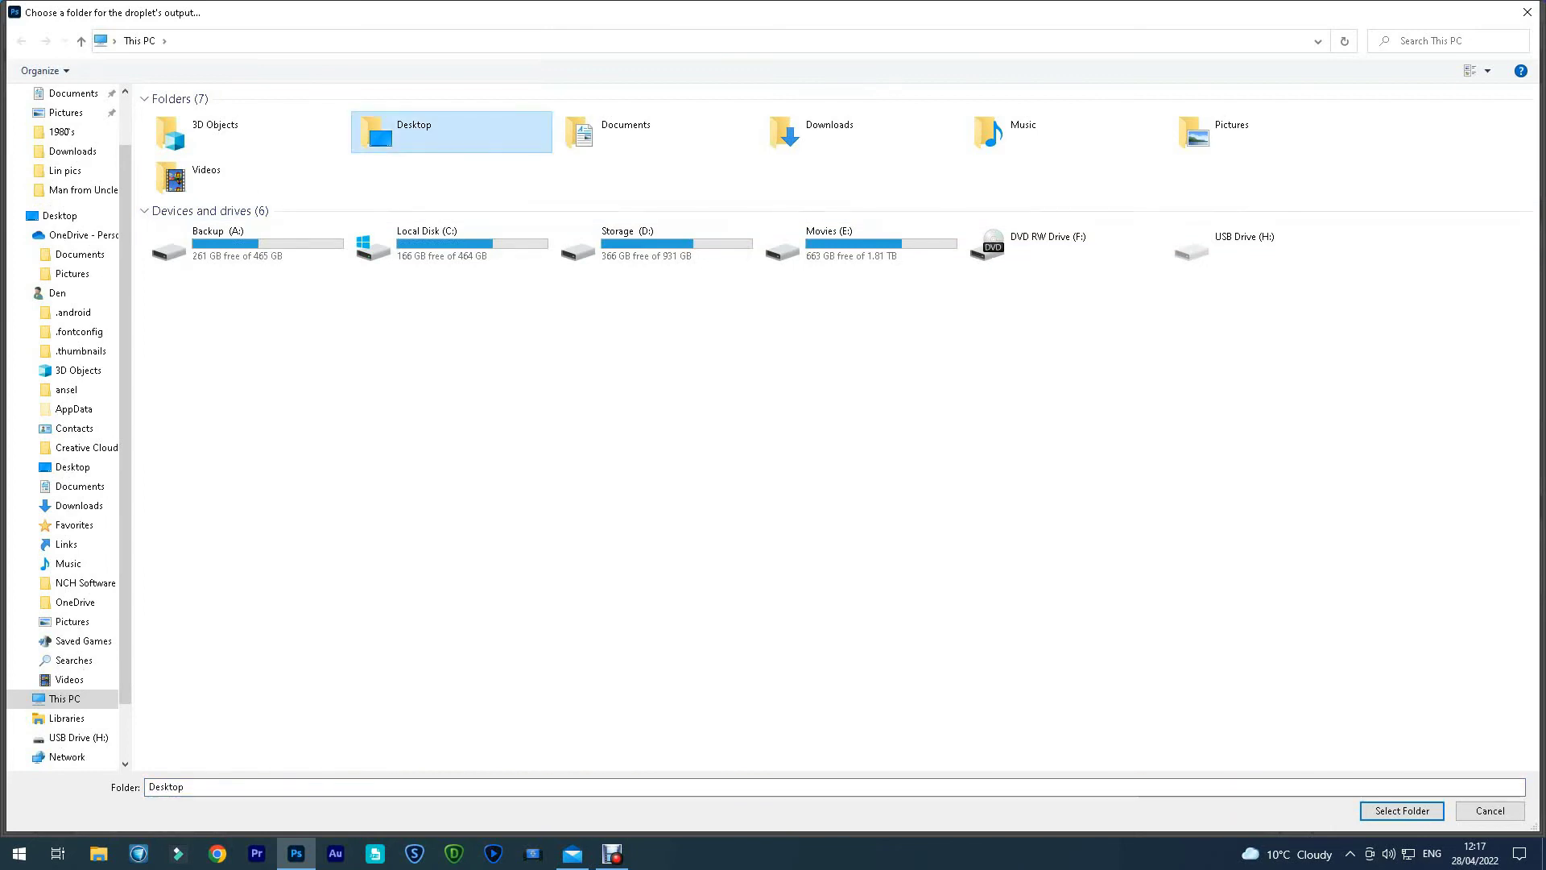
left_click(176, 121)
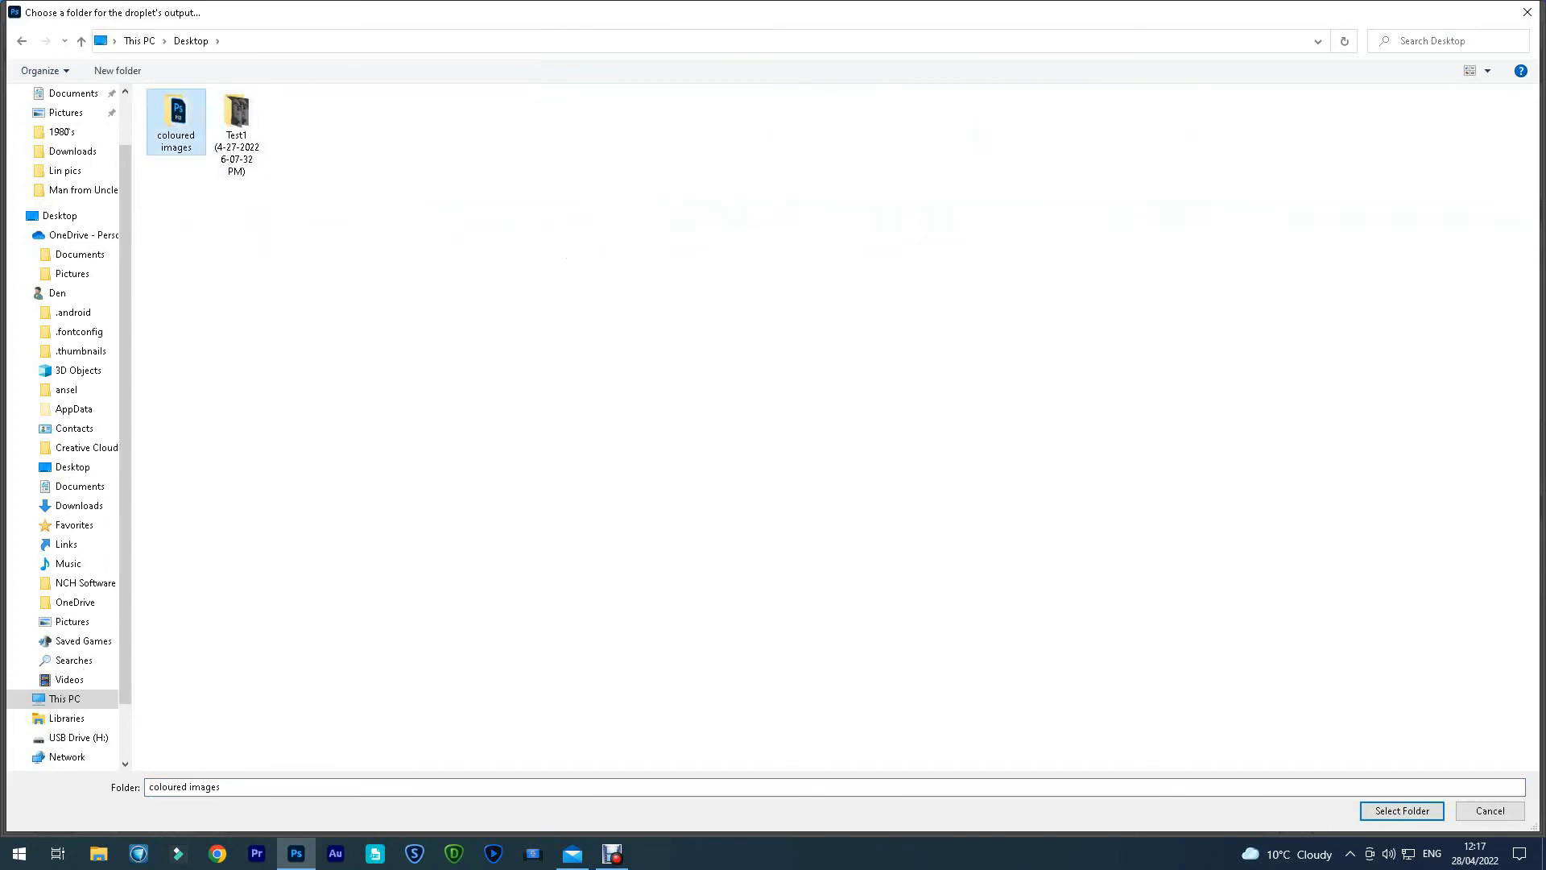
key("Return")
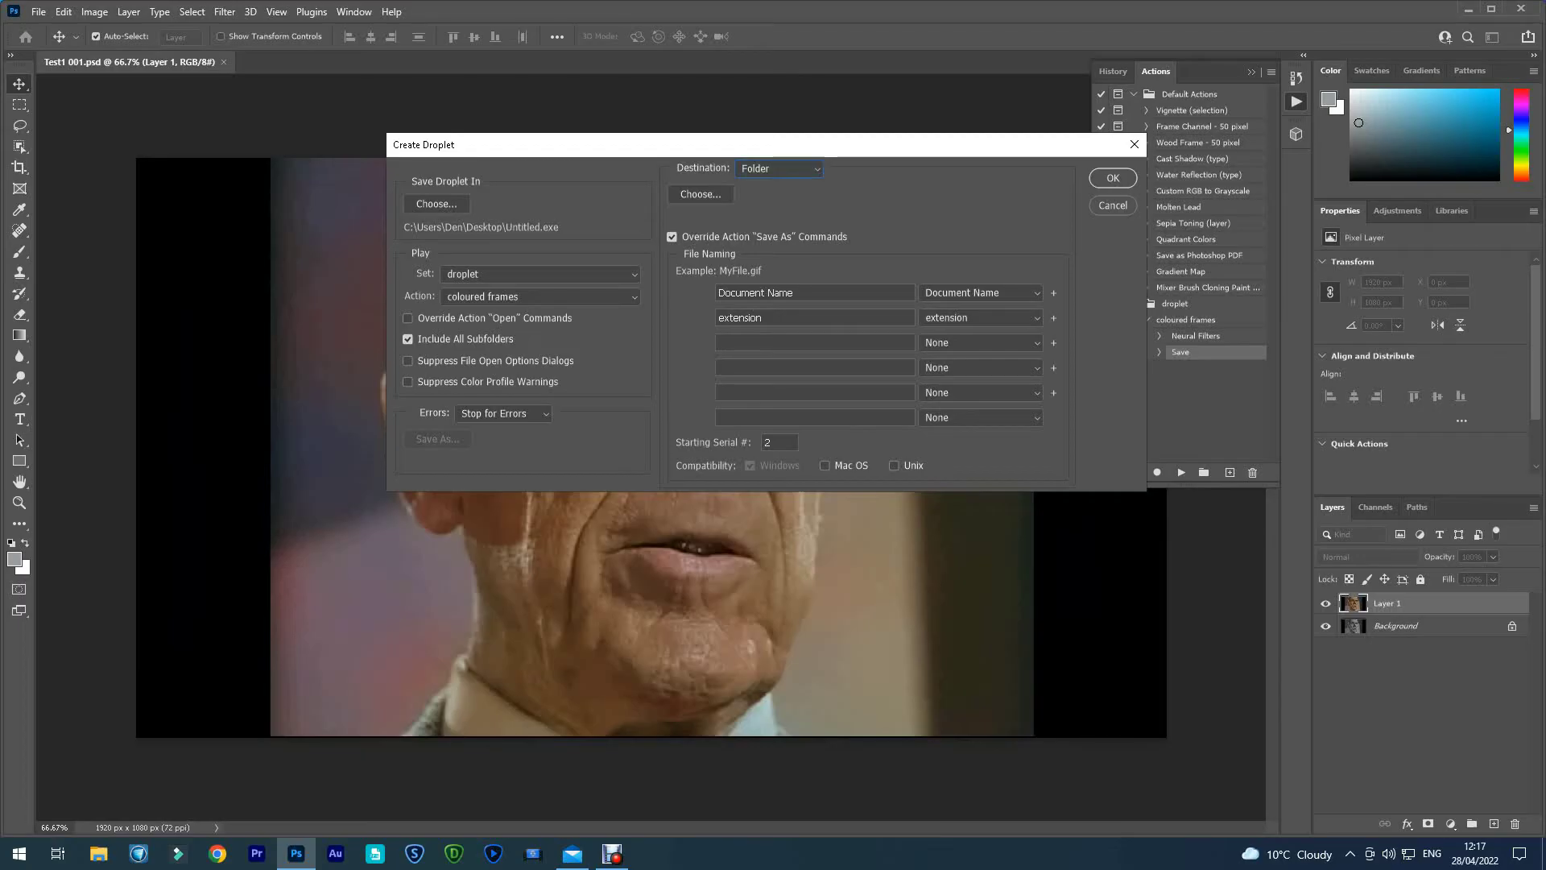
key("Return")
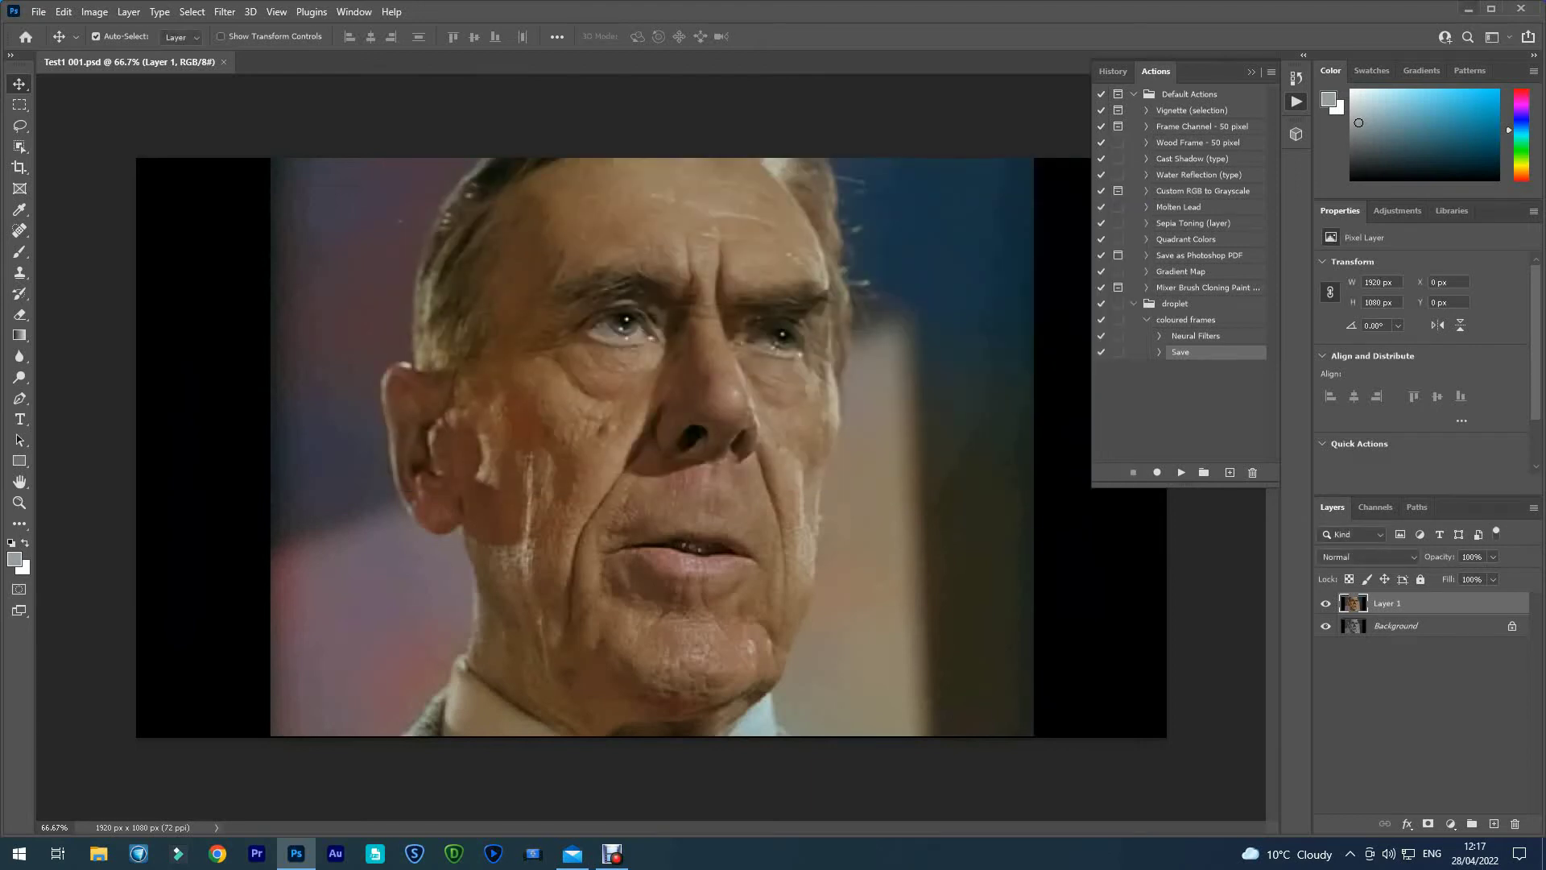
Minimise Photoshop, drop the Test1 frames folder onto the droplet, and dismiss the error
left_click(1468, 9)
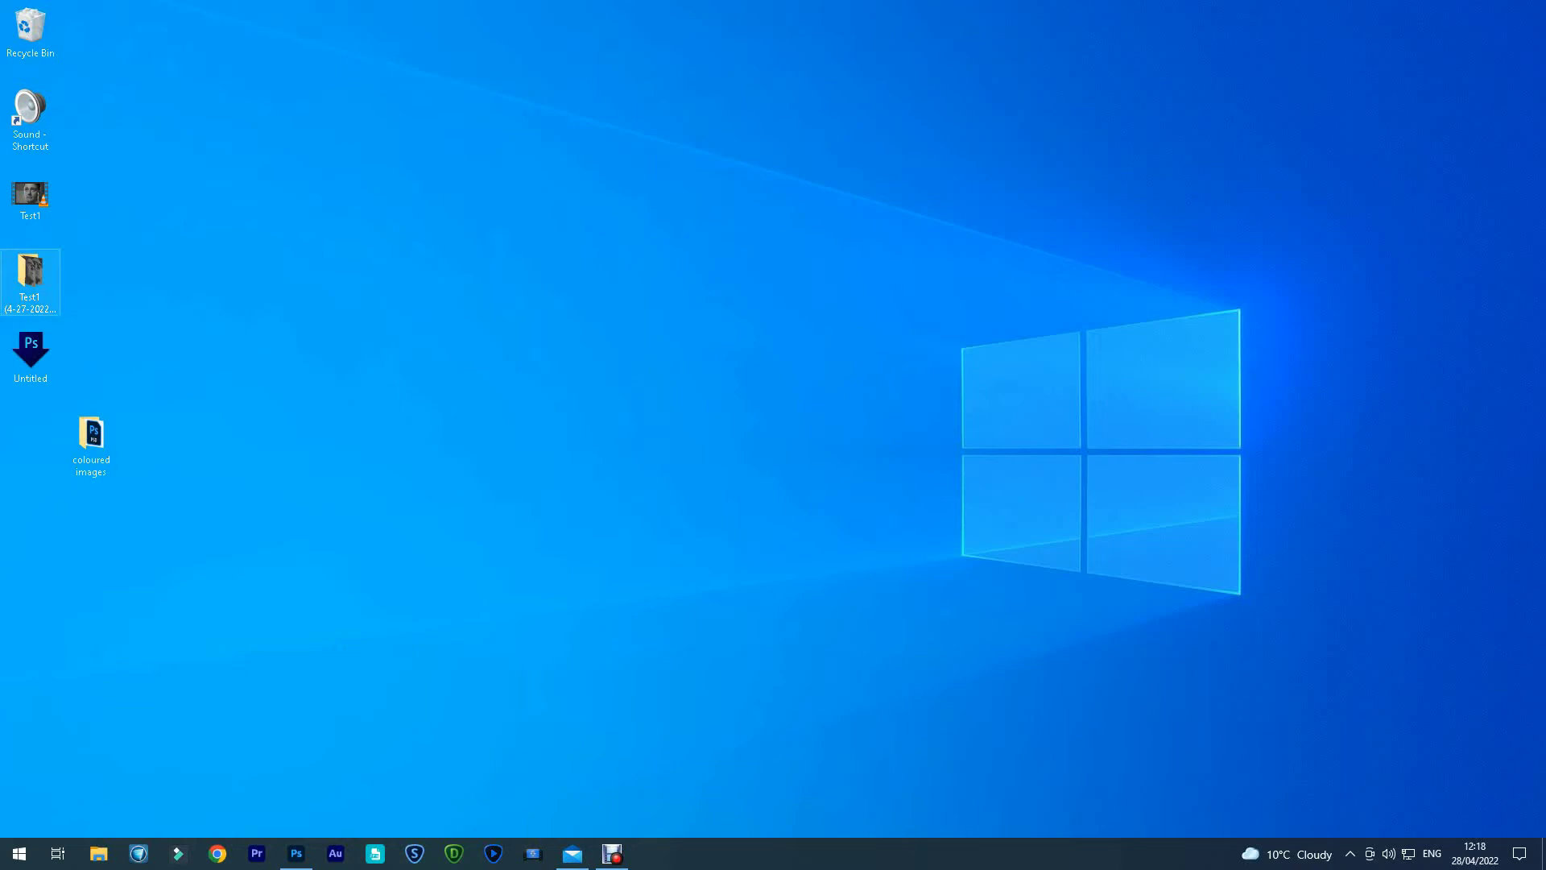
left_click_drag(30, 274, 31, 366)
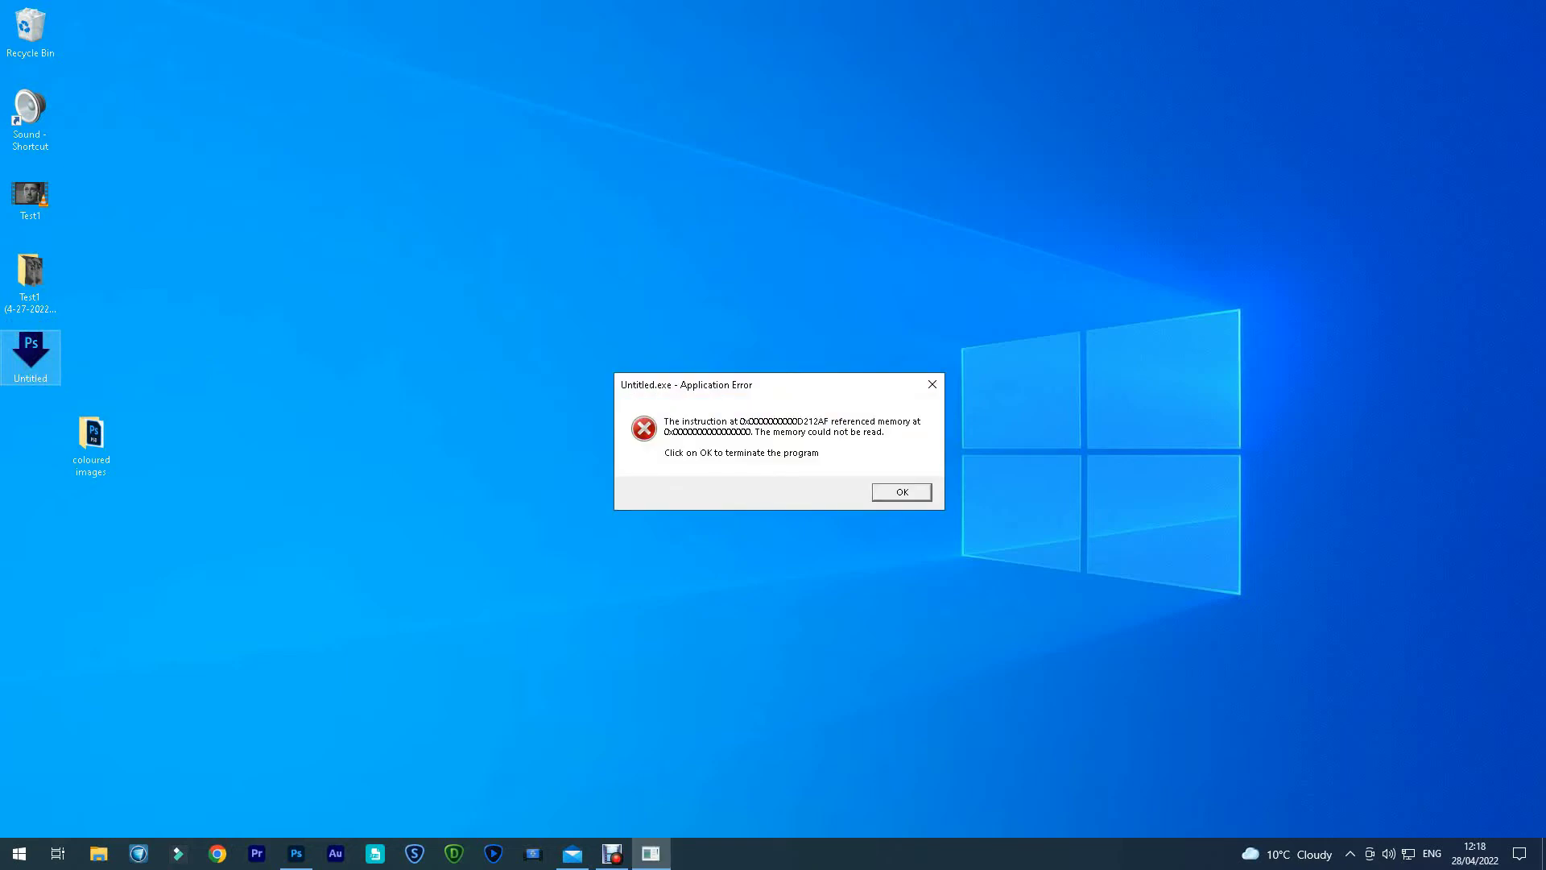
key("Return")
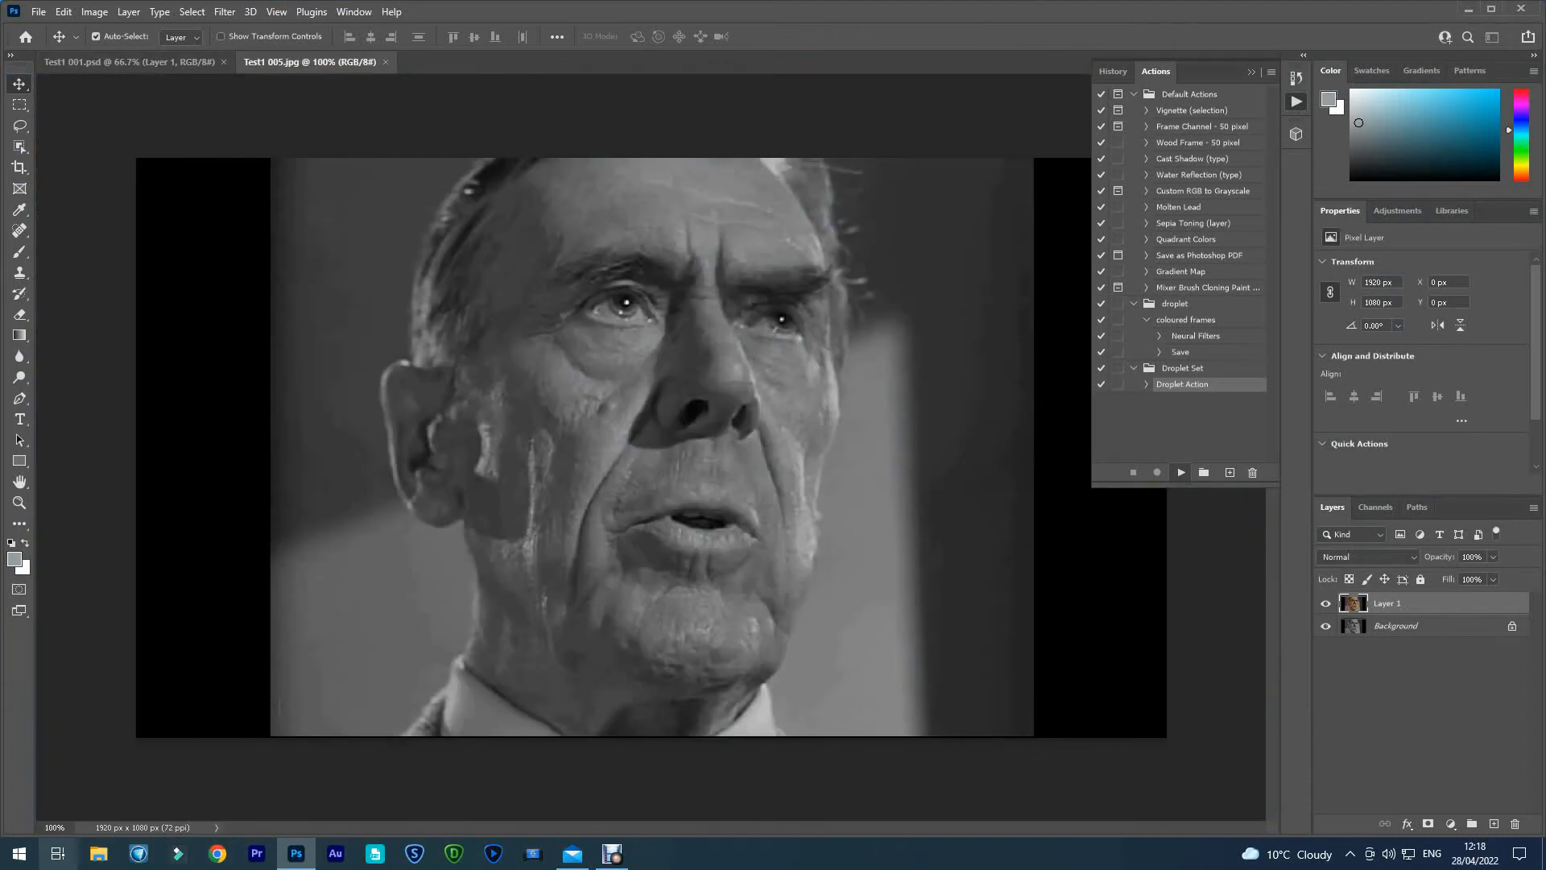
Open the Desktop's coloured images folder in File Explorer and maximize its window
key("super+e")
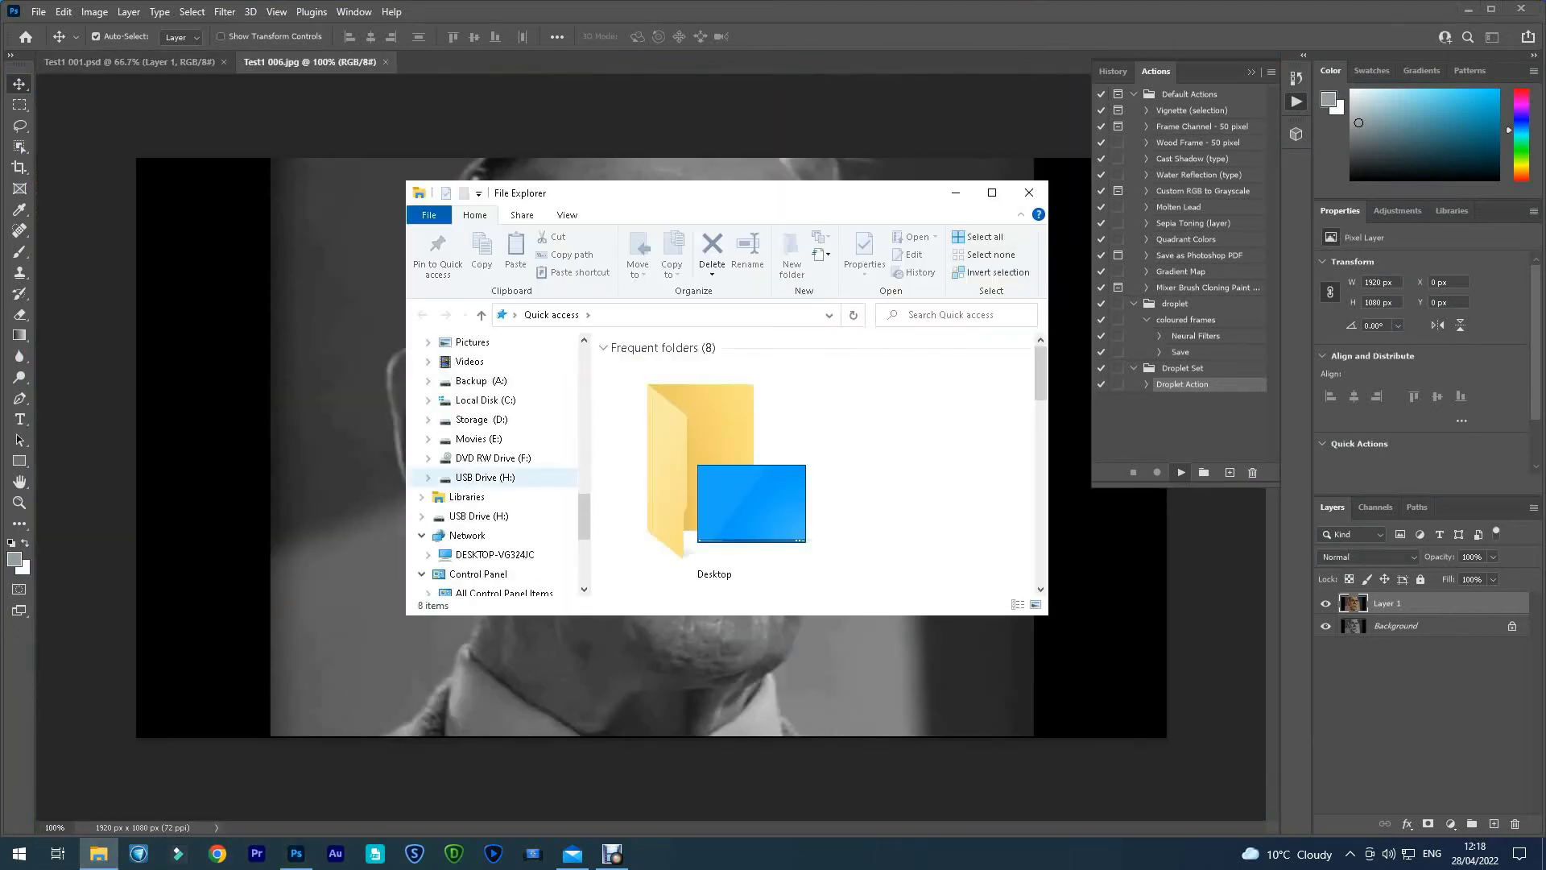
key("Return")
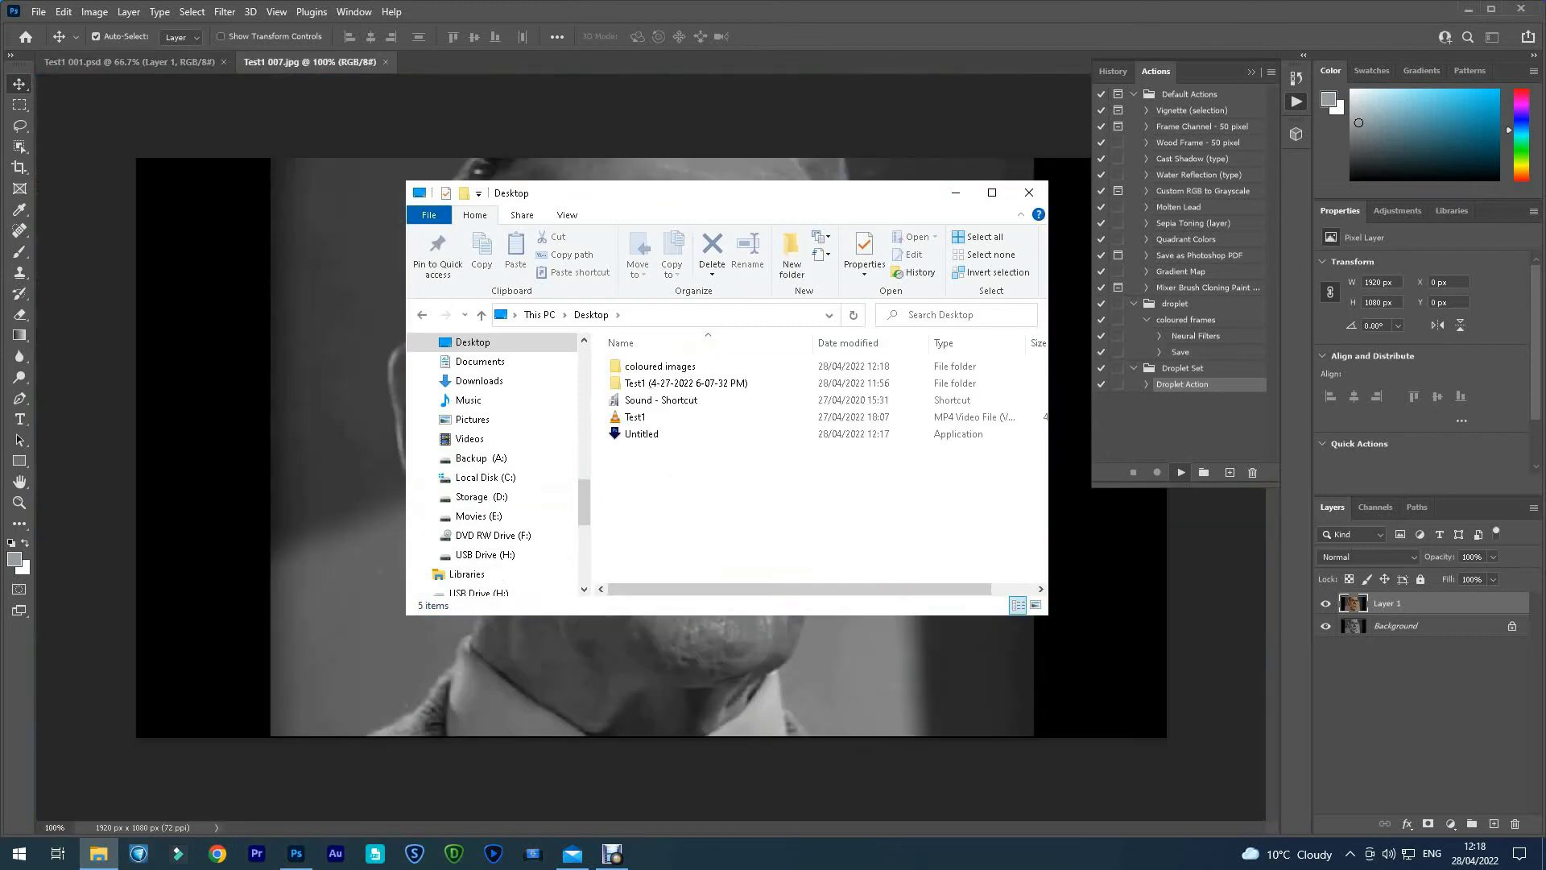
key("Up")
key("Up")
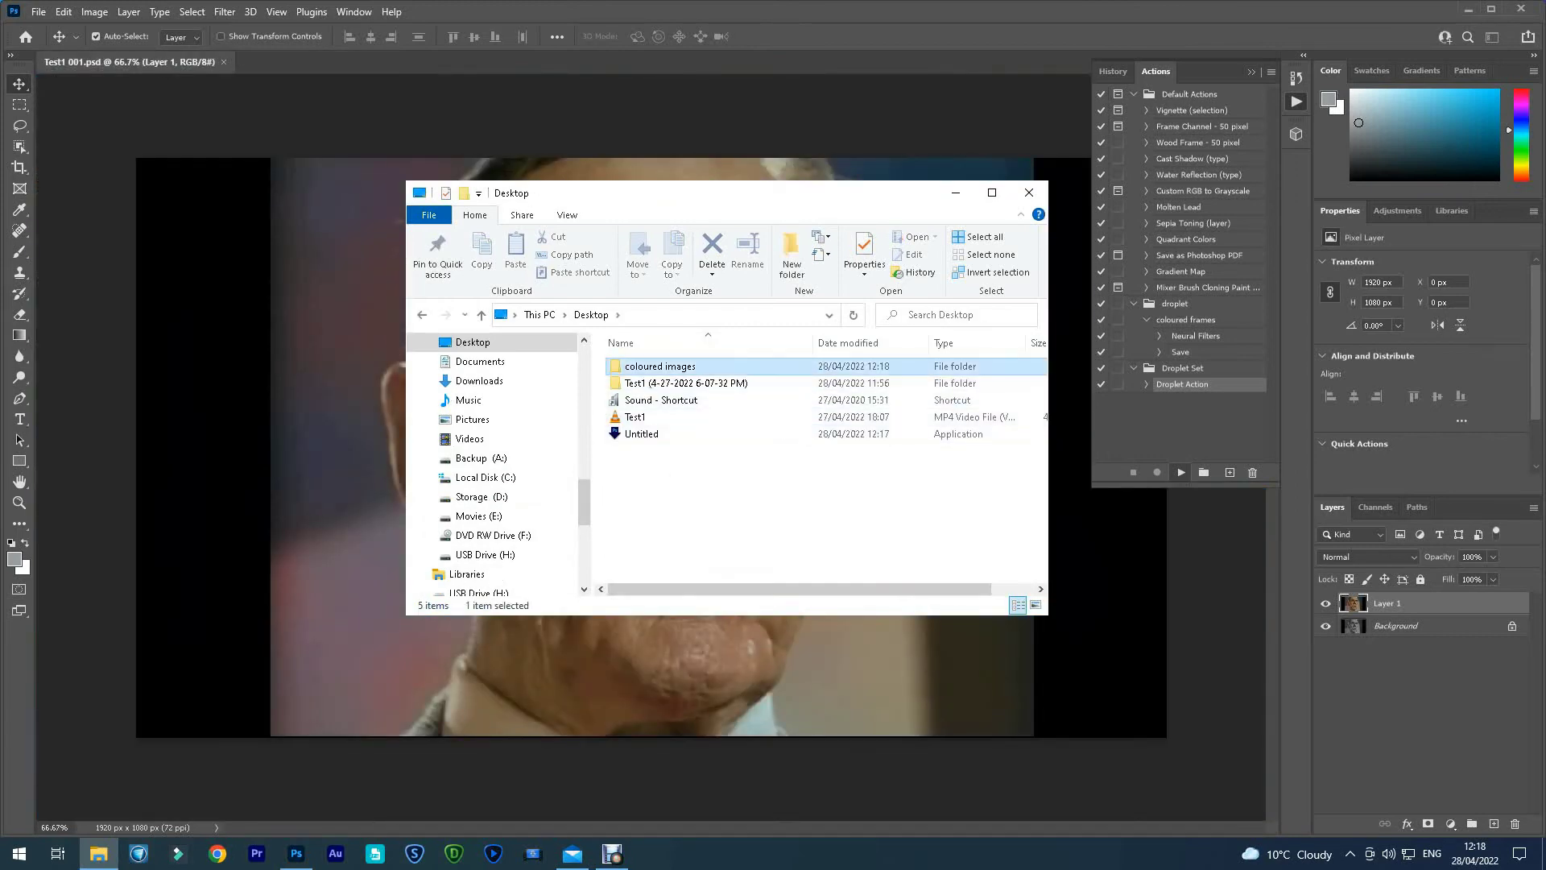
key("Return")
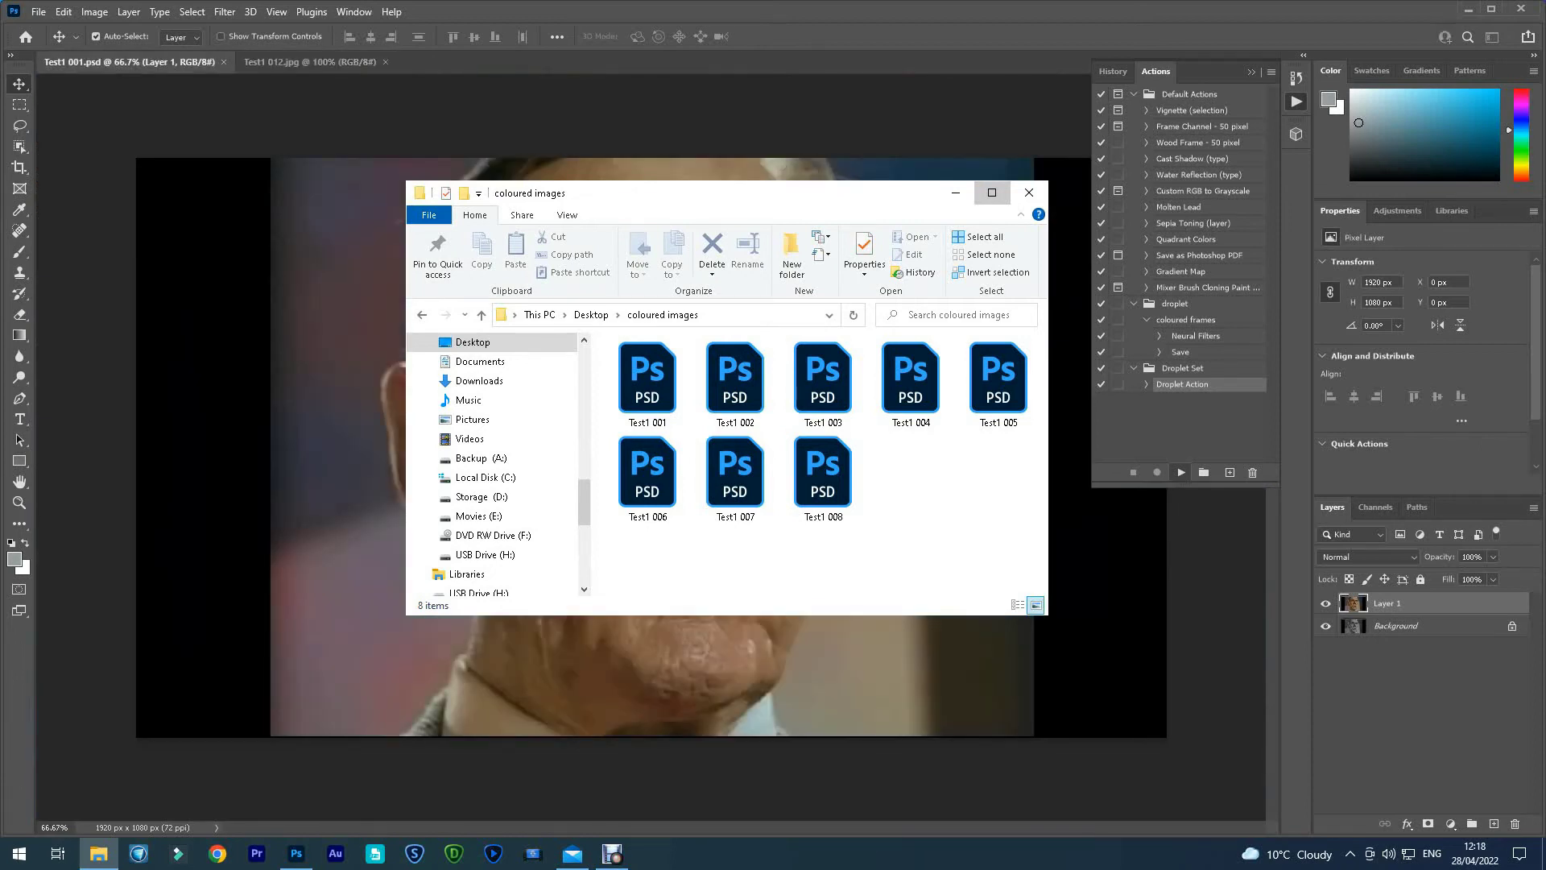
left_click(991, 191)
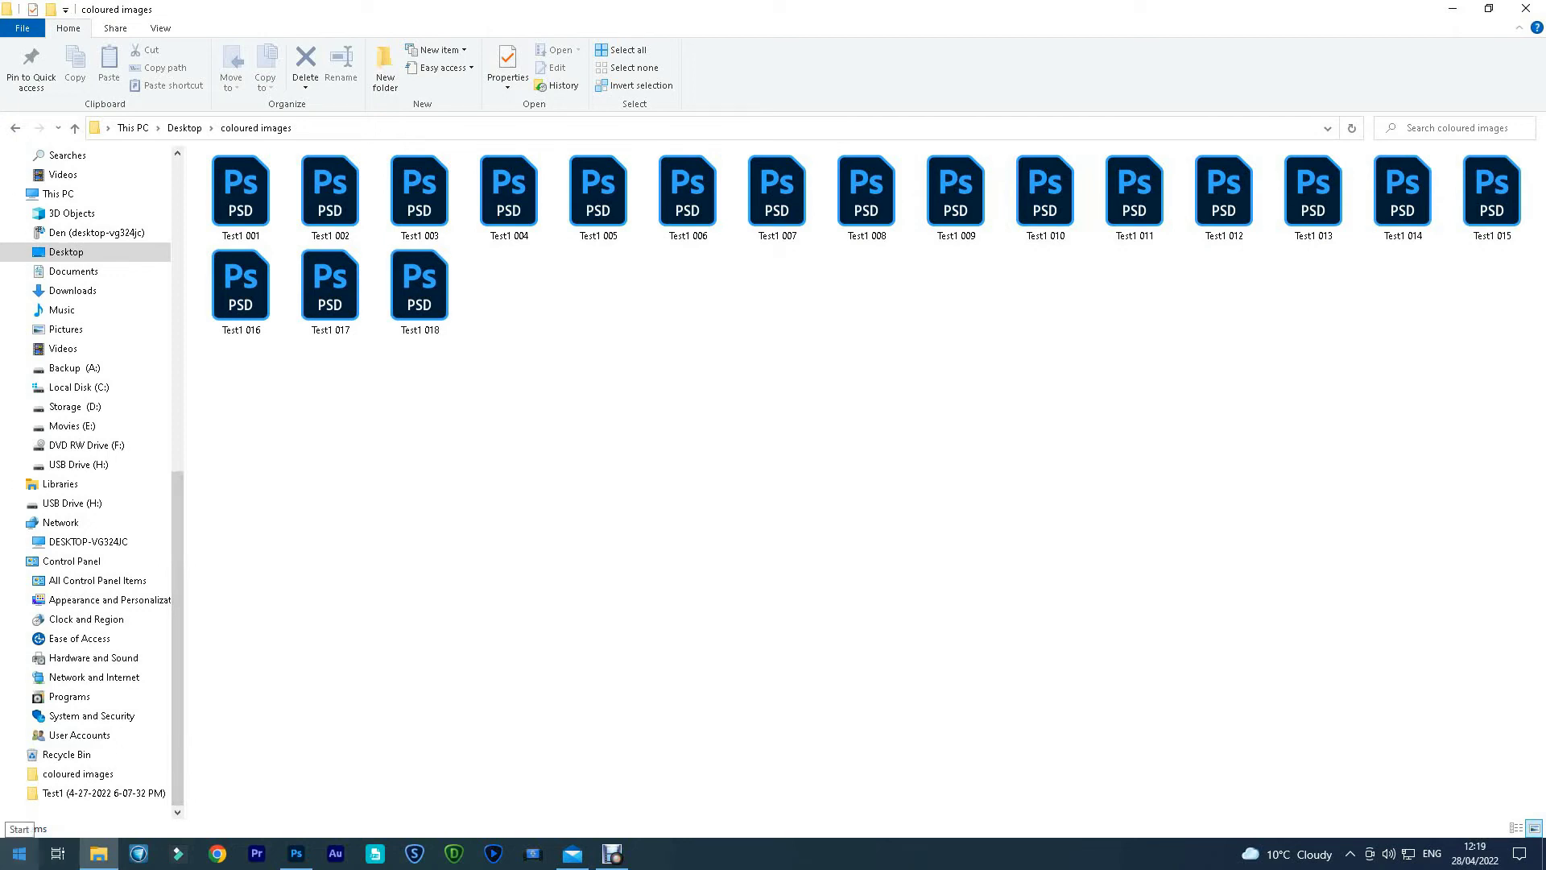
Launch Task Manager from Start search and view CPU usage on the Performance tab
left_click(19, 853)
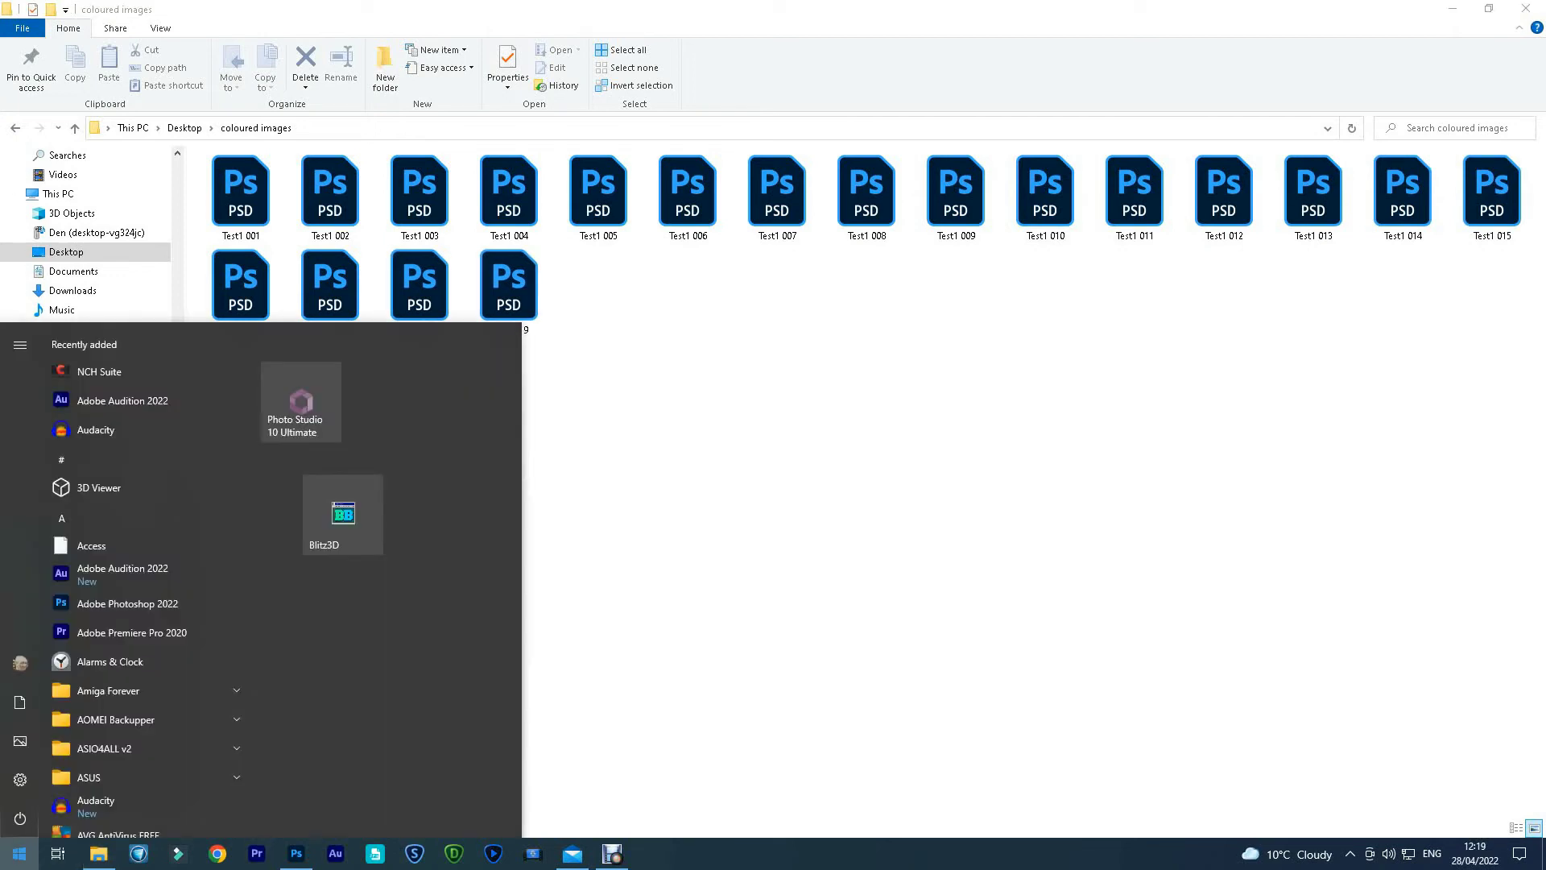
type("tas")
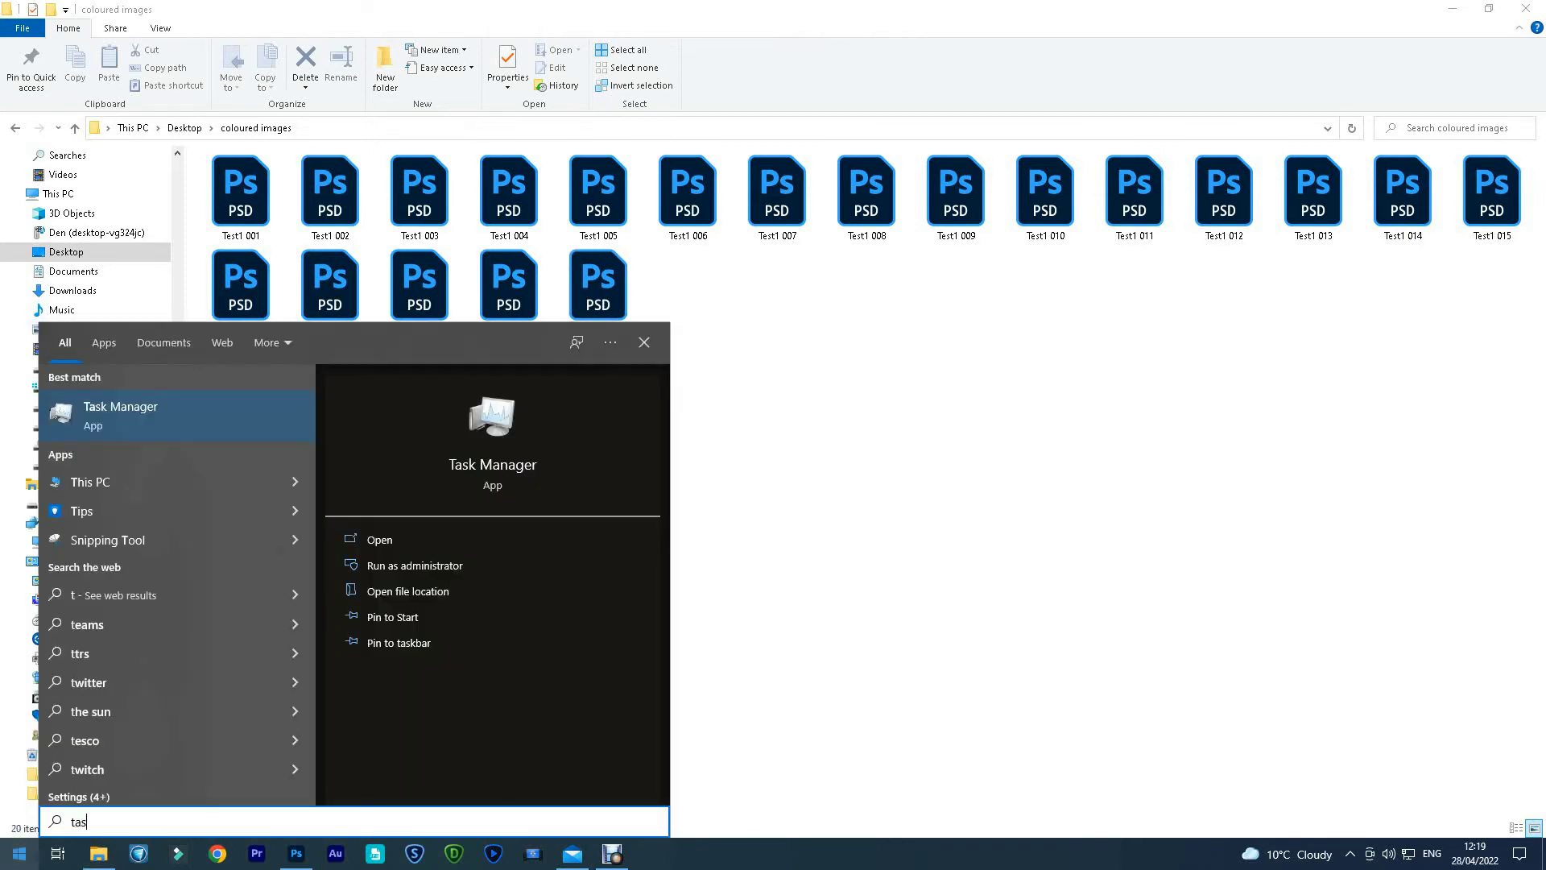
type("k")
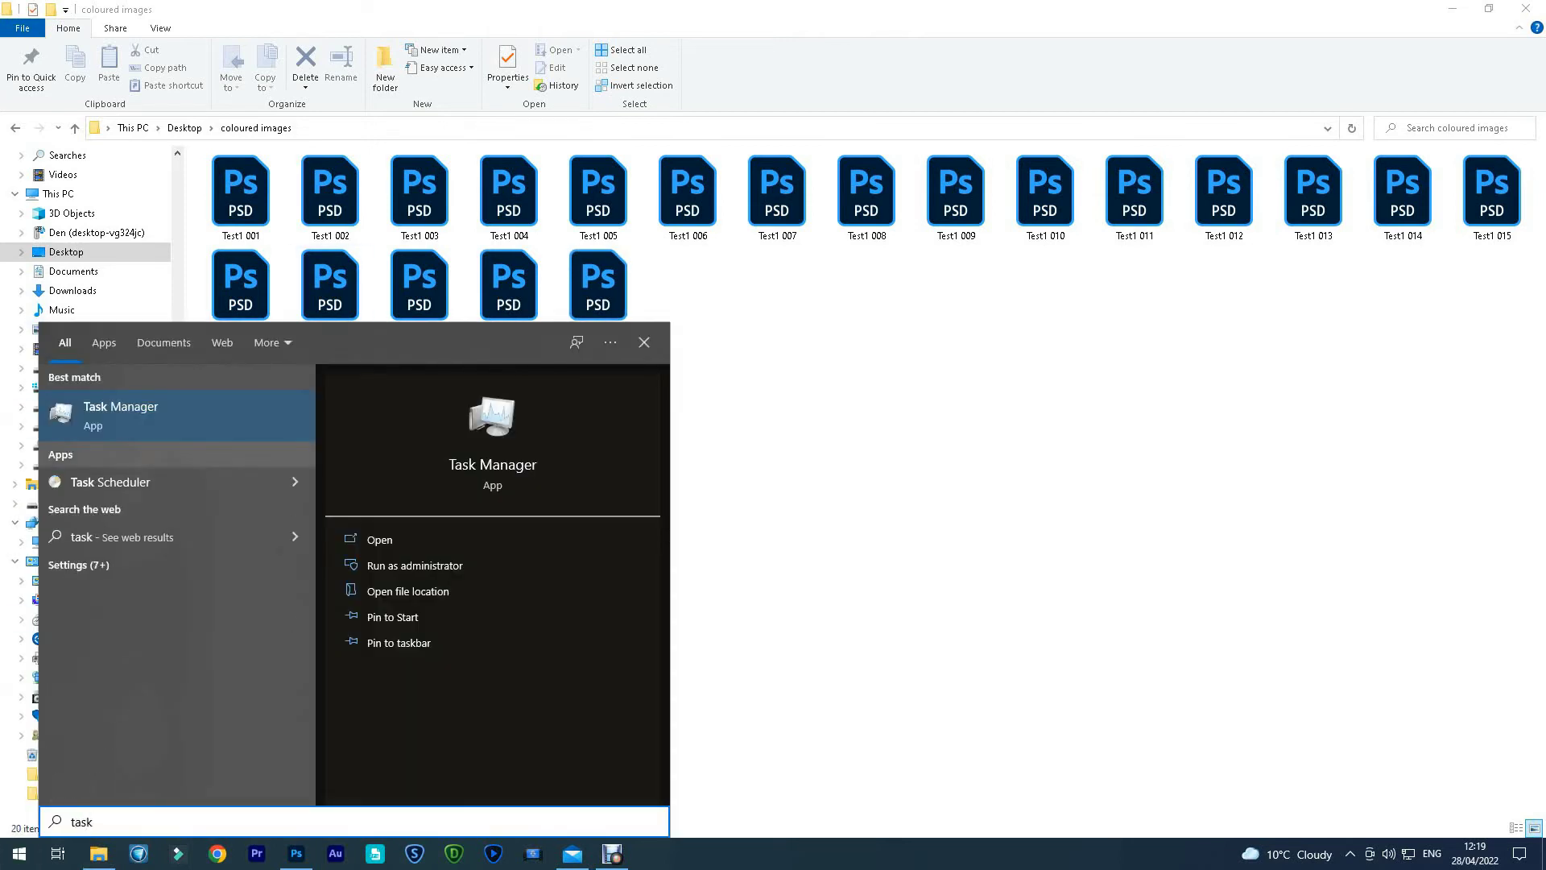
key("Return")
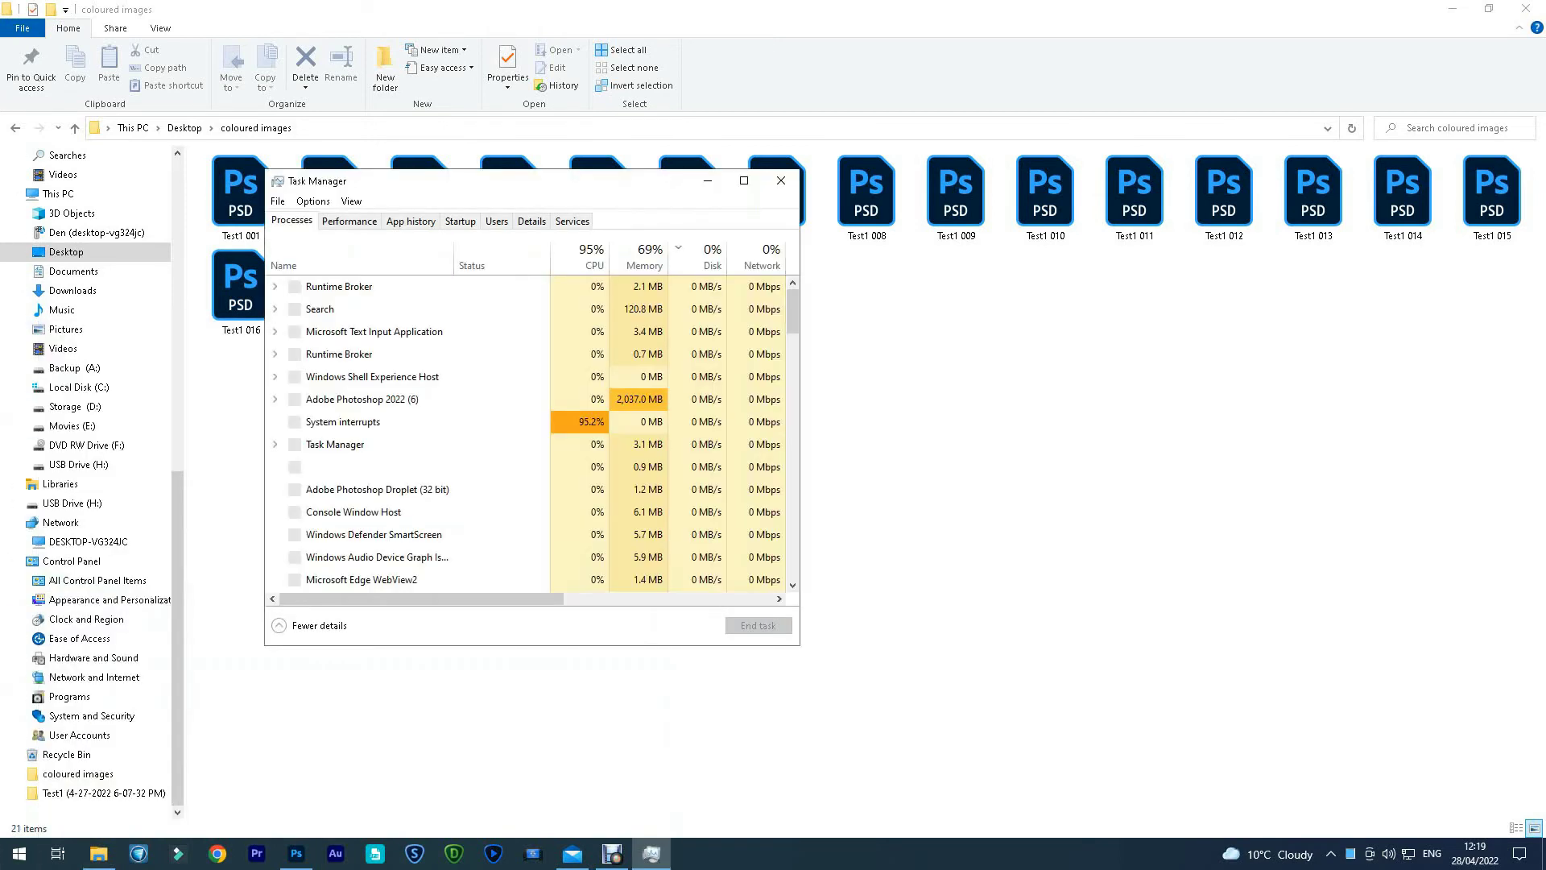
key("ctrl+Tab")
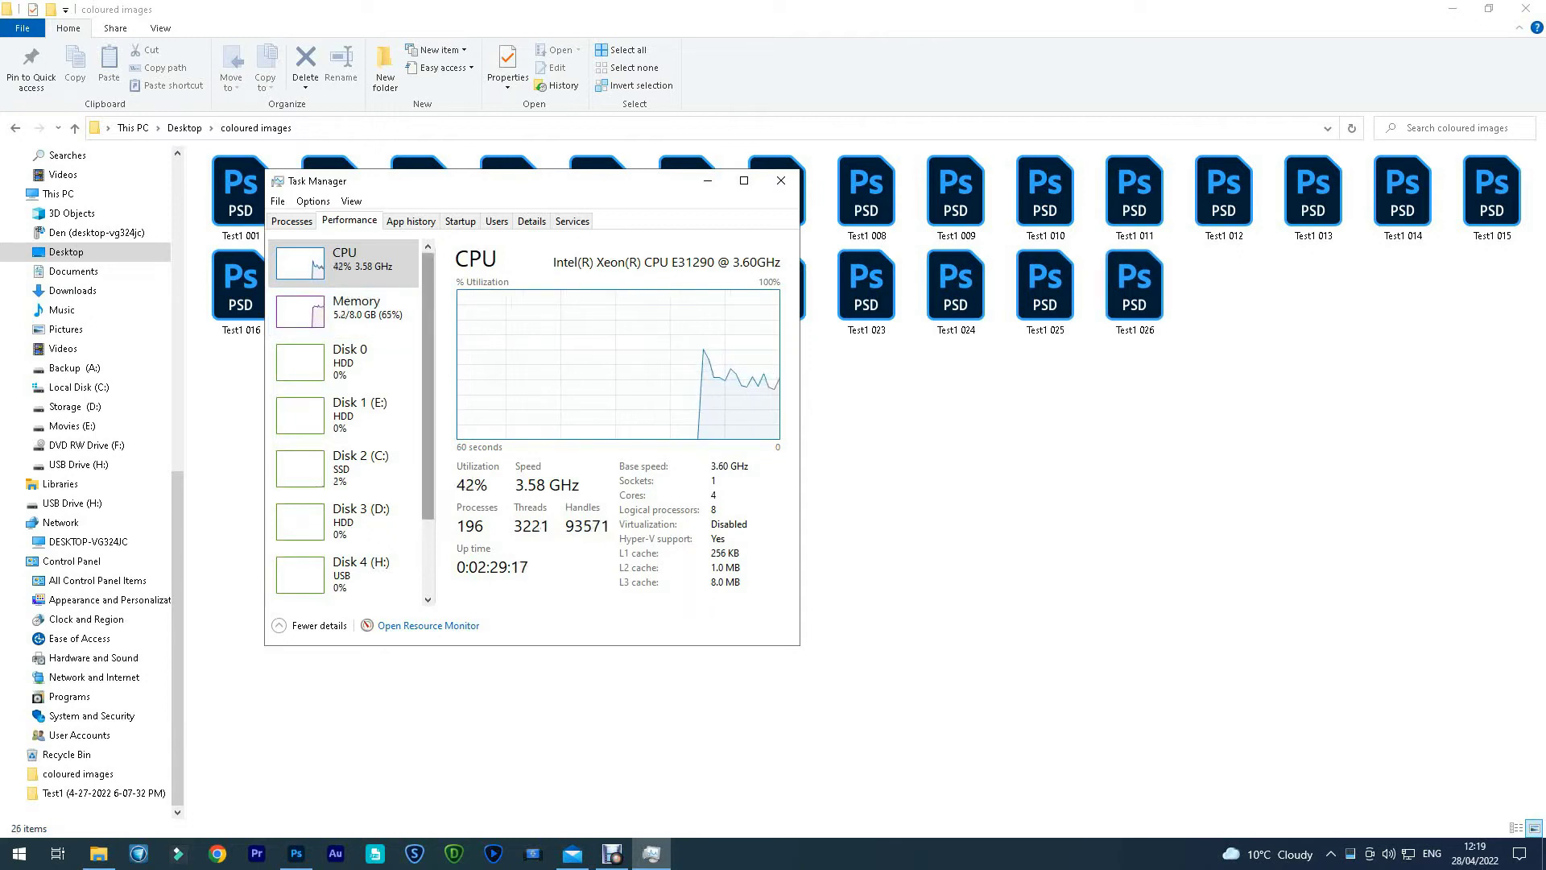
scroll(346, 419, "down", 2)
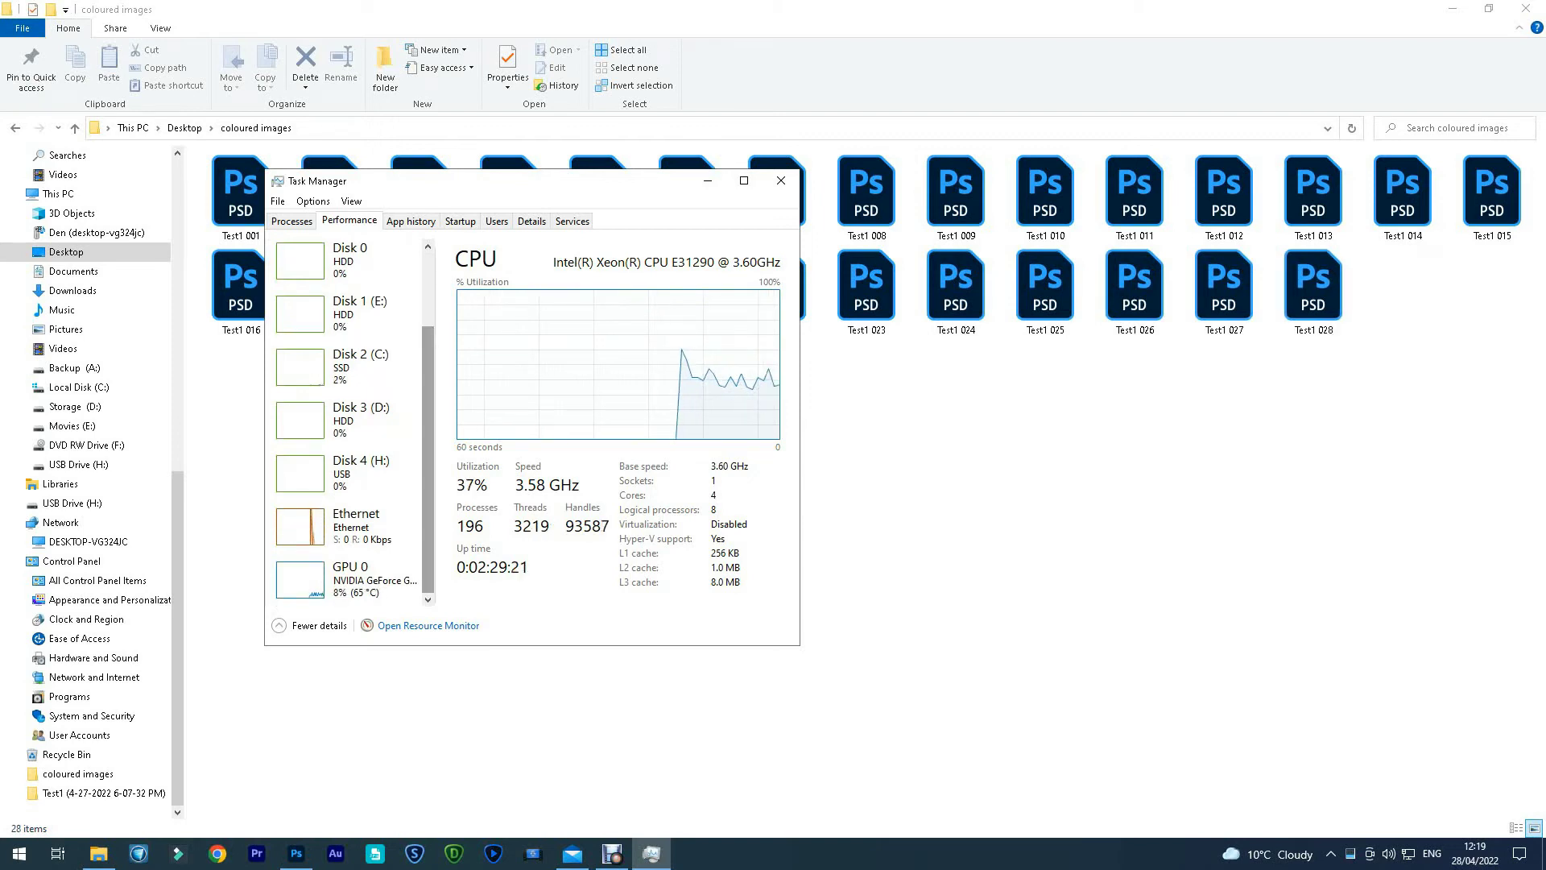
scroll(346, 418, "up", 2)
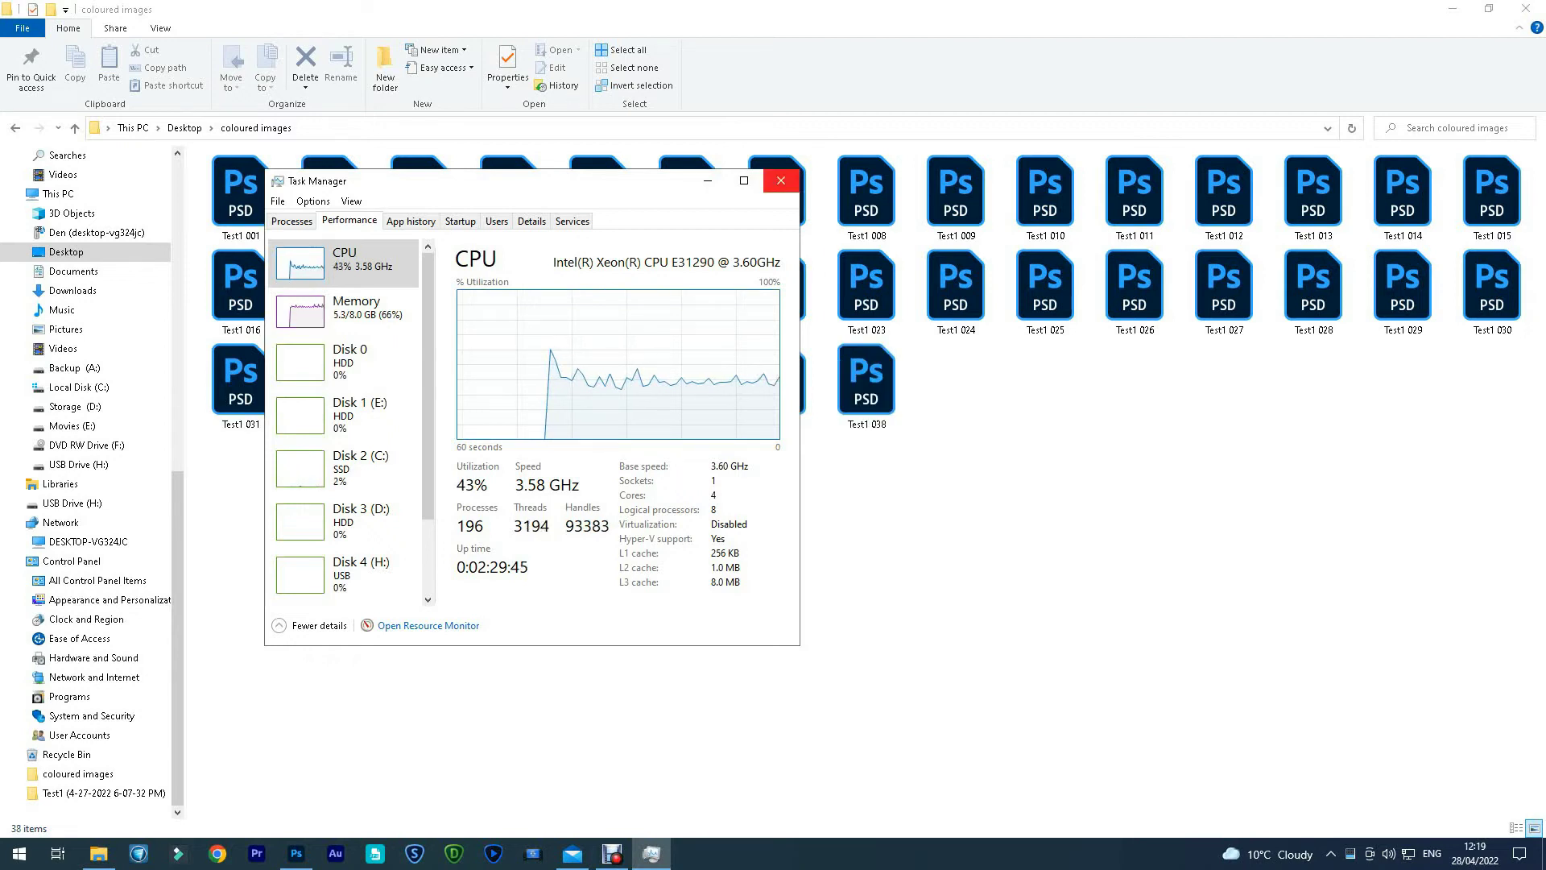
Close Task Manager to reveal the coloured images folder with 1,039 PSD frames
left_click(780, 180)
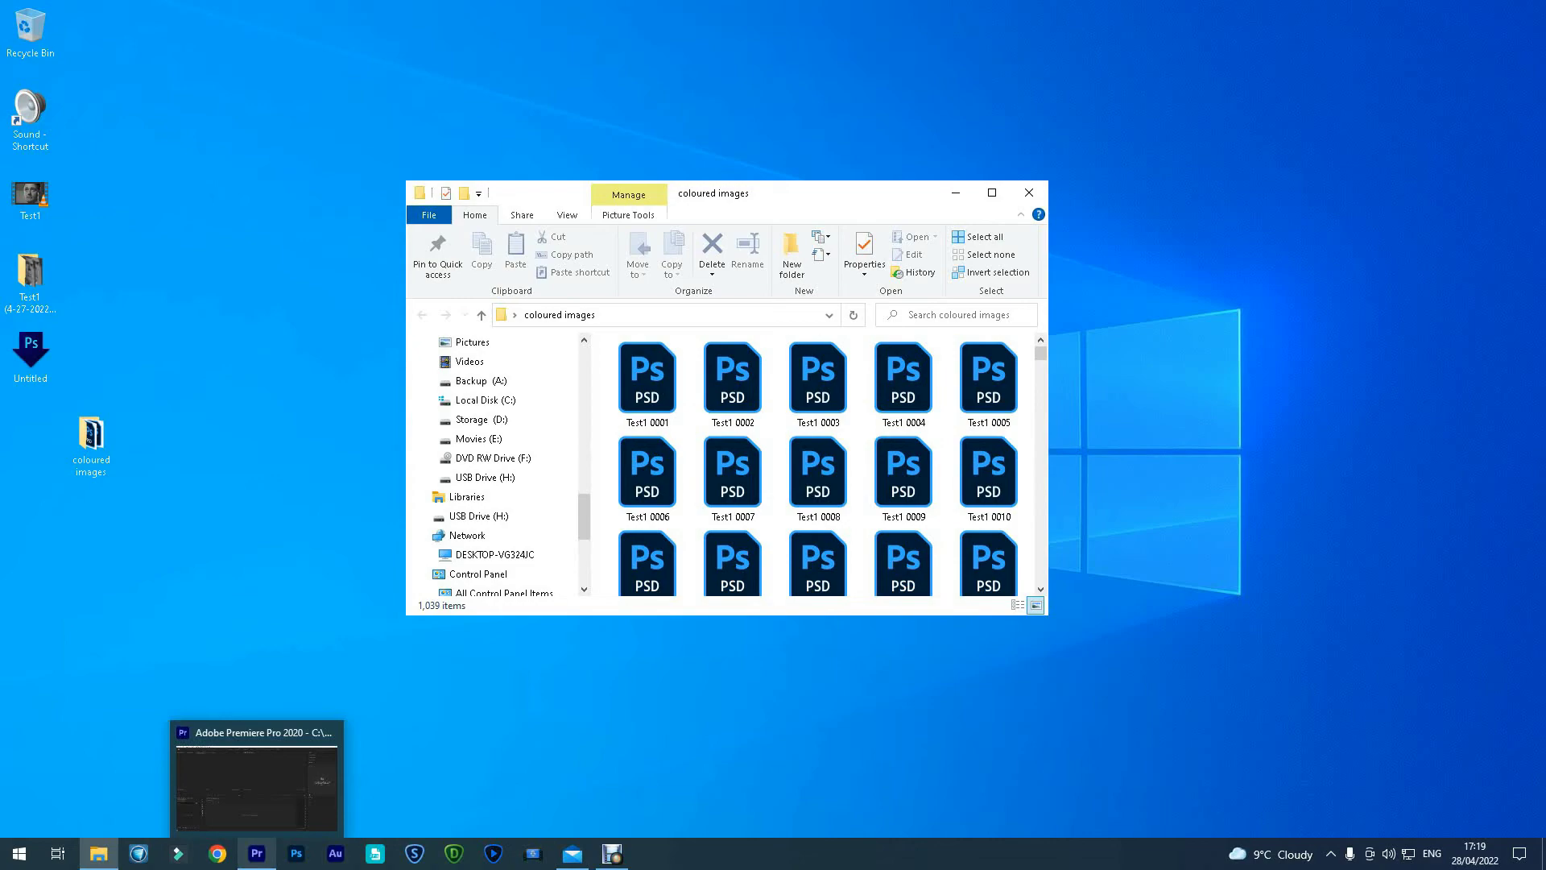
Import Test1 0001 from the coloured images folder into Premiere Pro as an image sequence
left_click(256, 785)
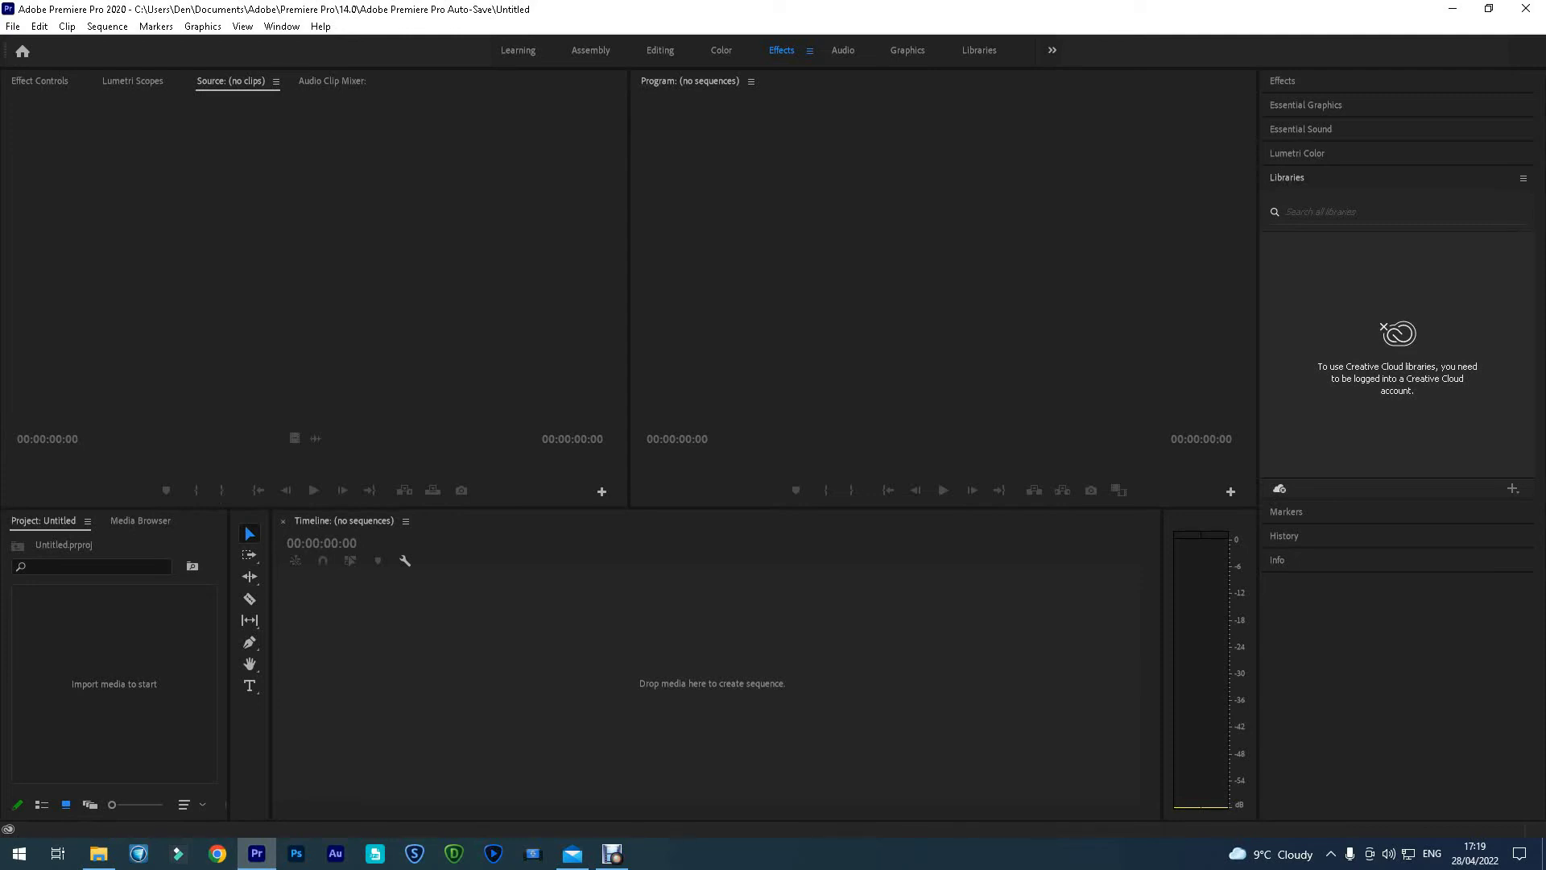
right_click(105, 679)
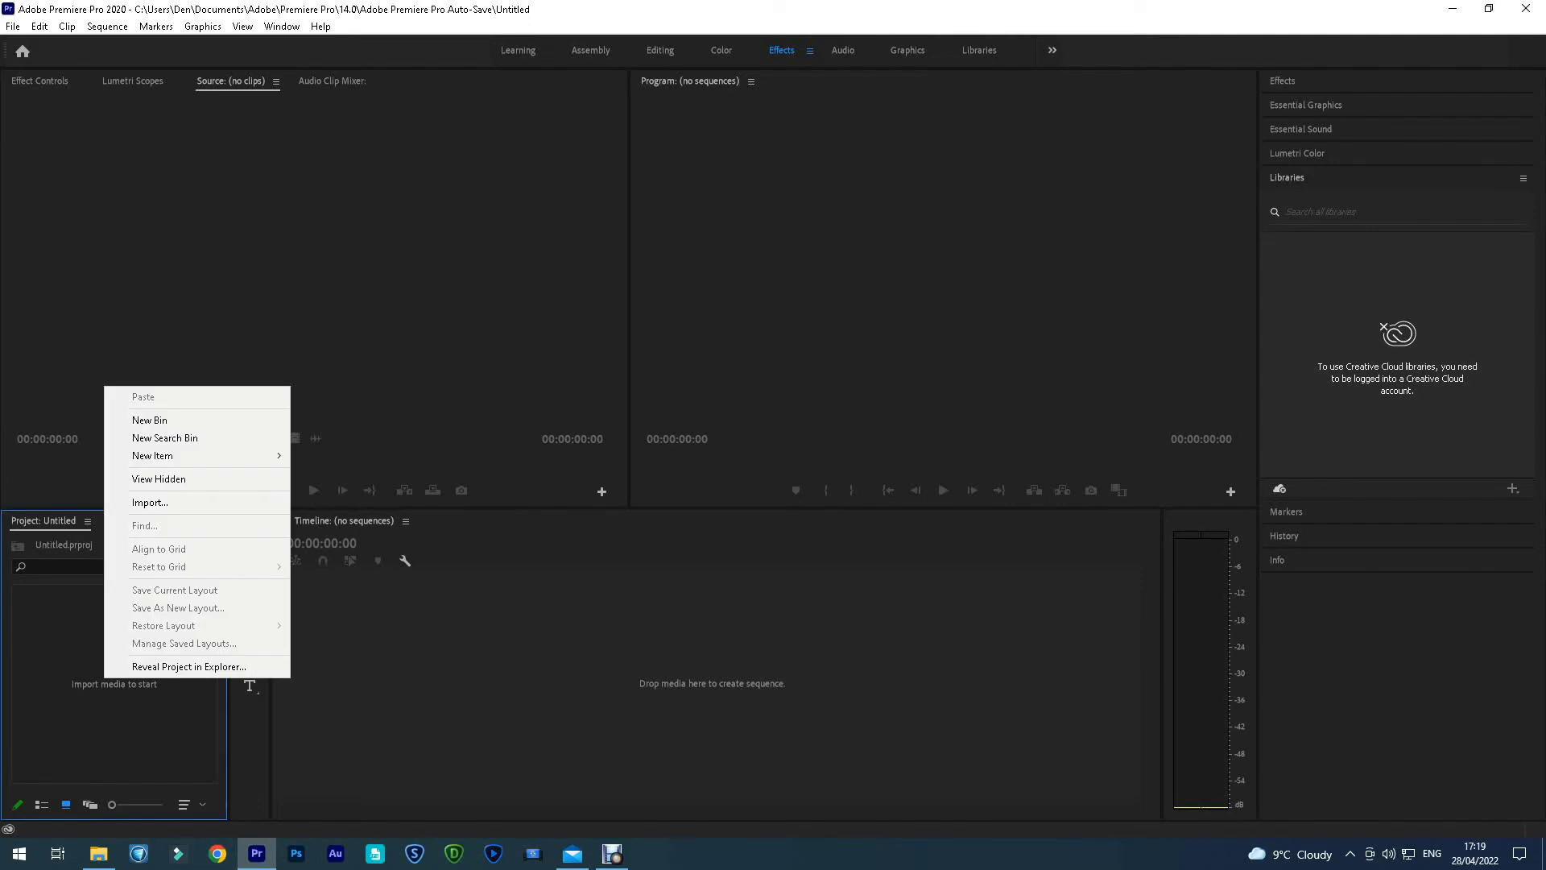
left_click(149, 501)
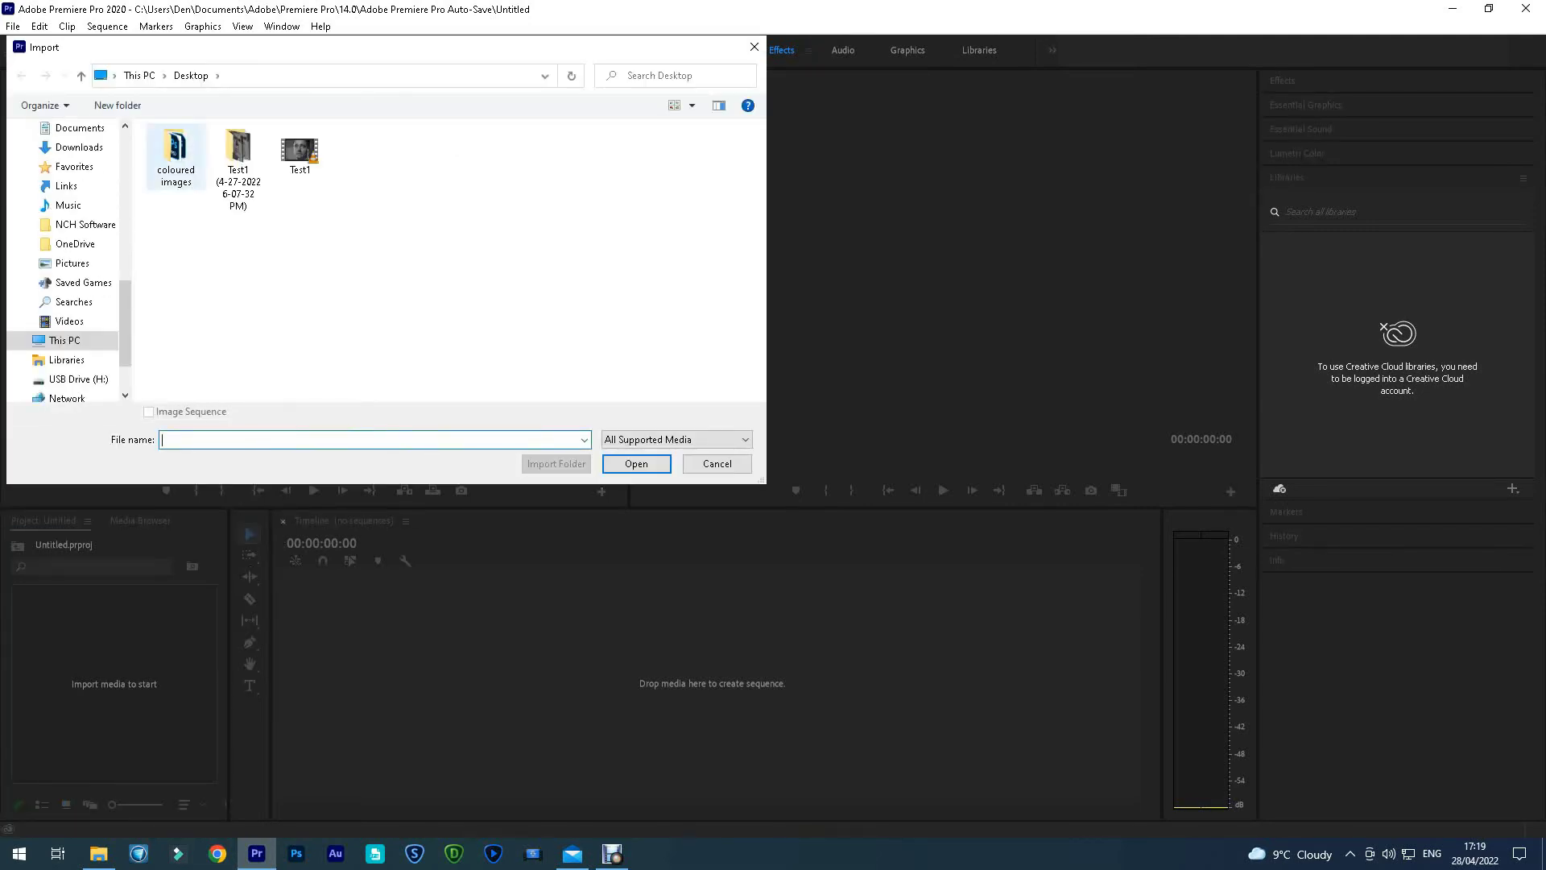
double_click(175, 157)
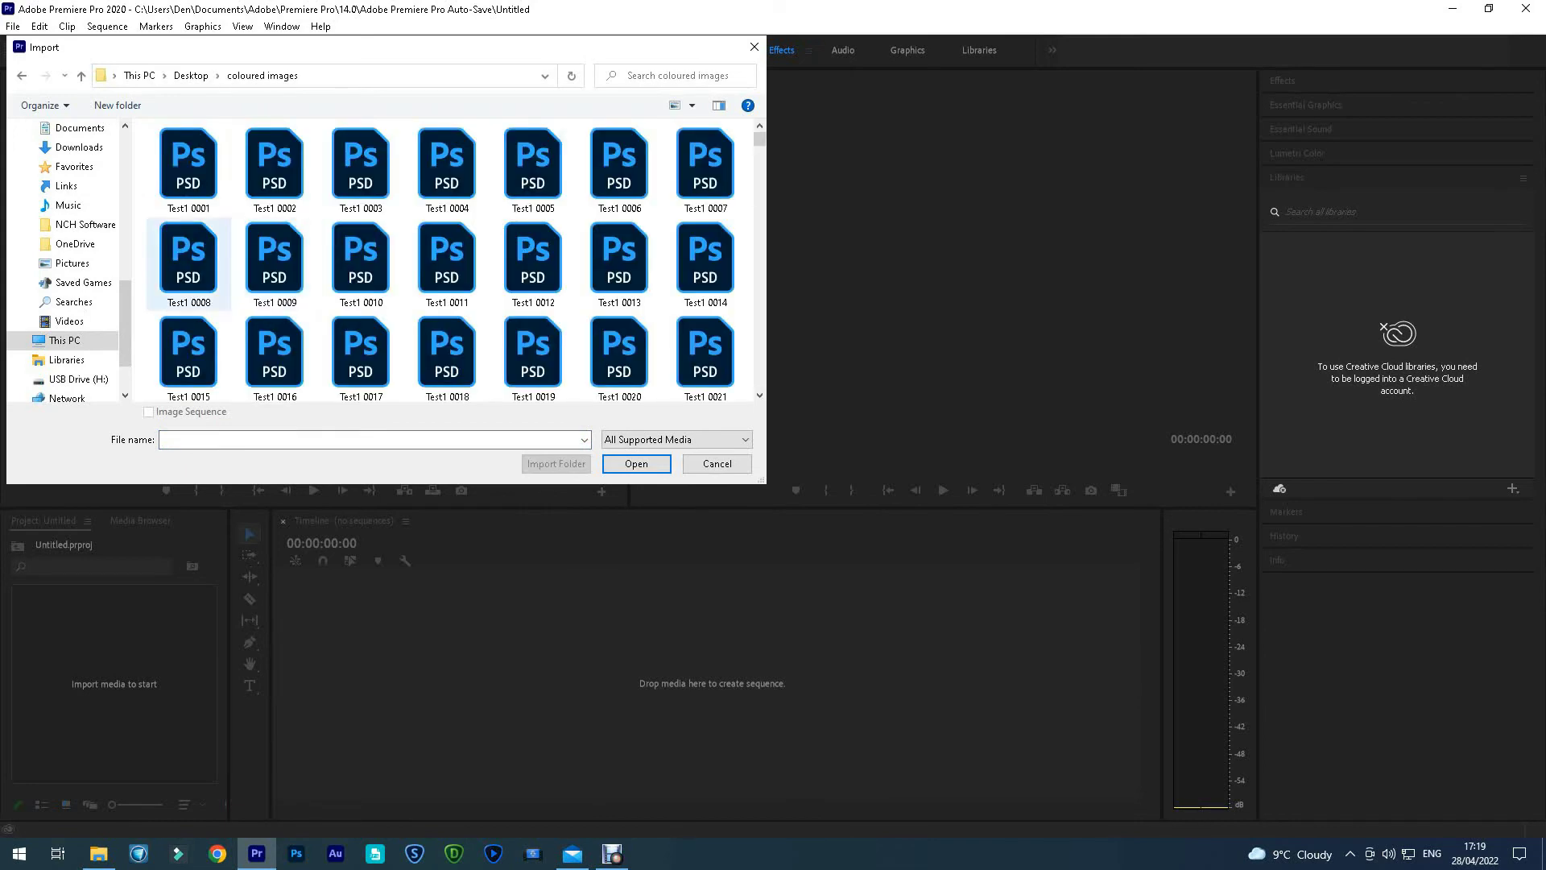
left_click(189, 165)
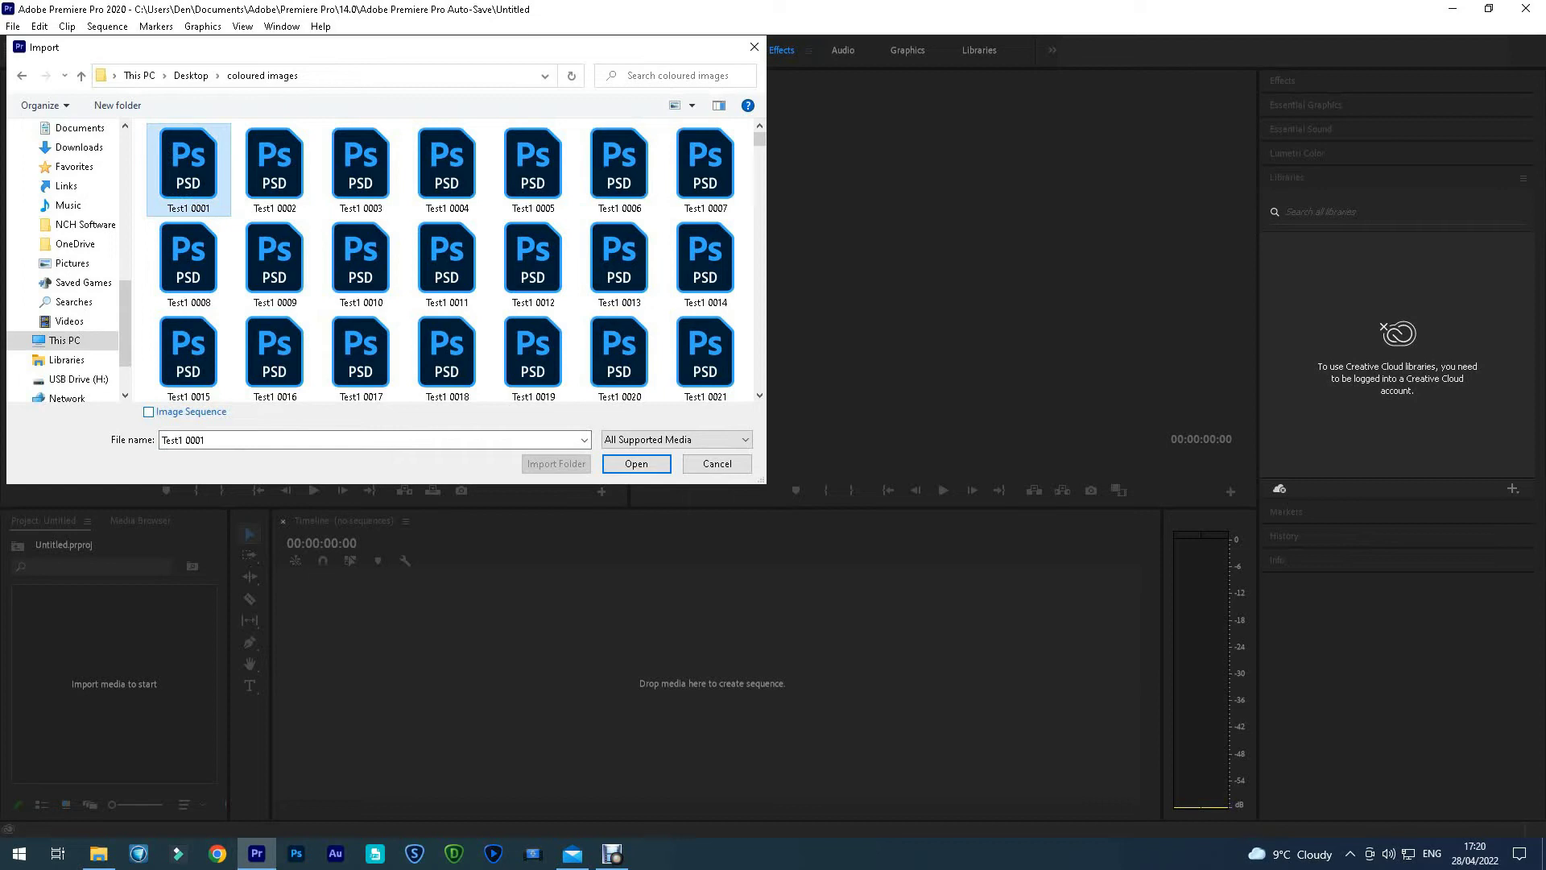
left_click(148, 411)
key("Return")
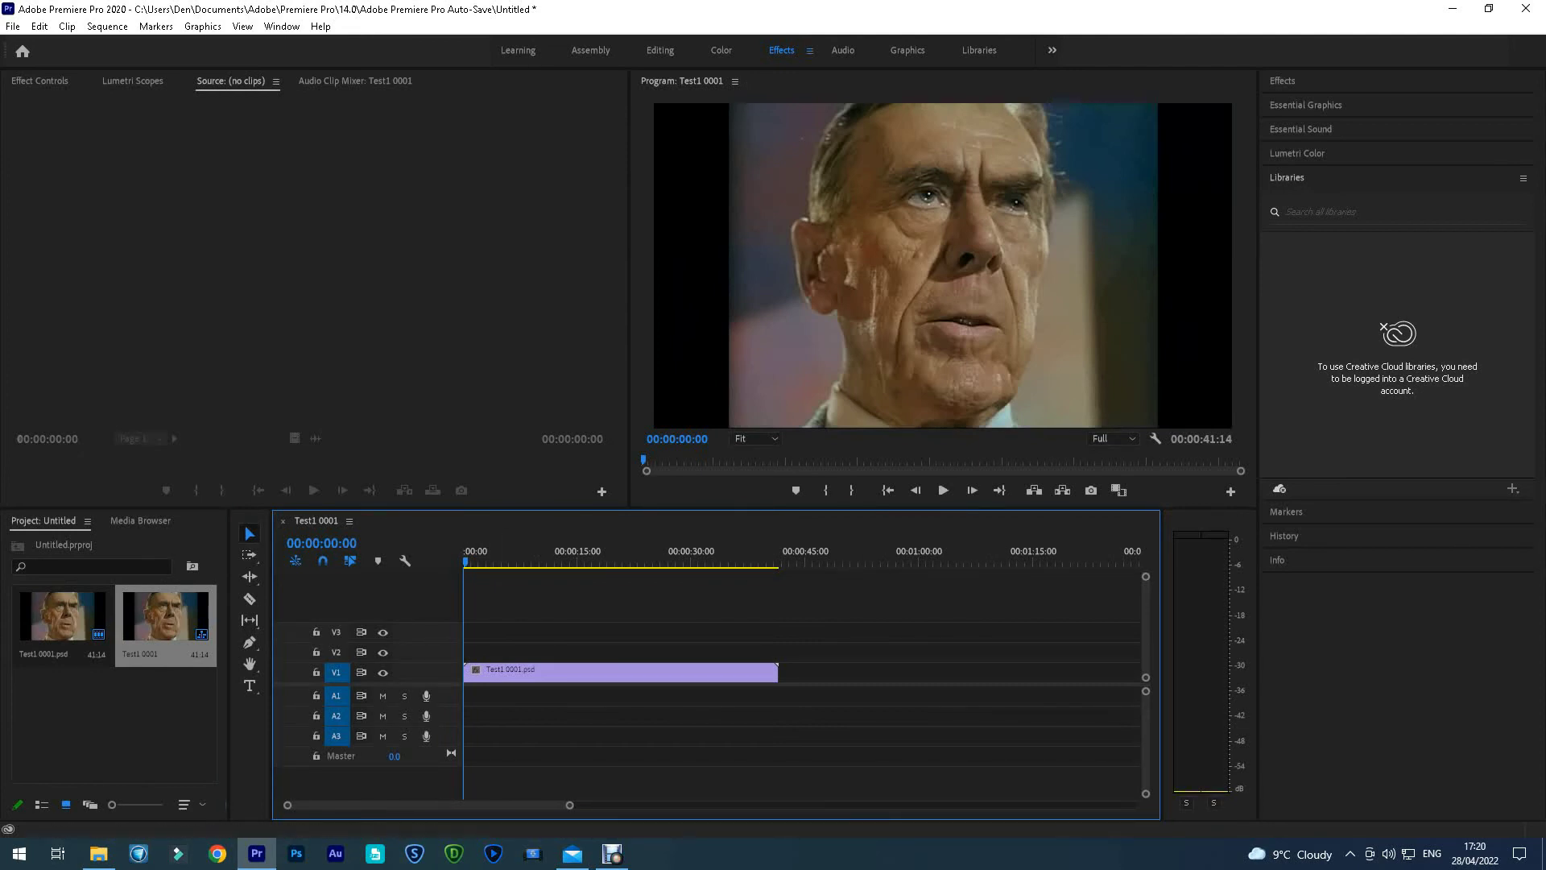
Import Test1.mp4 from the Desktop and lay its audio on A1 under the coloured clip
right_click(85, 722)
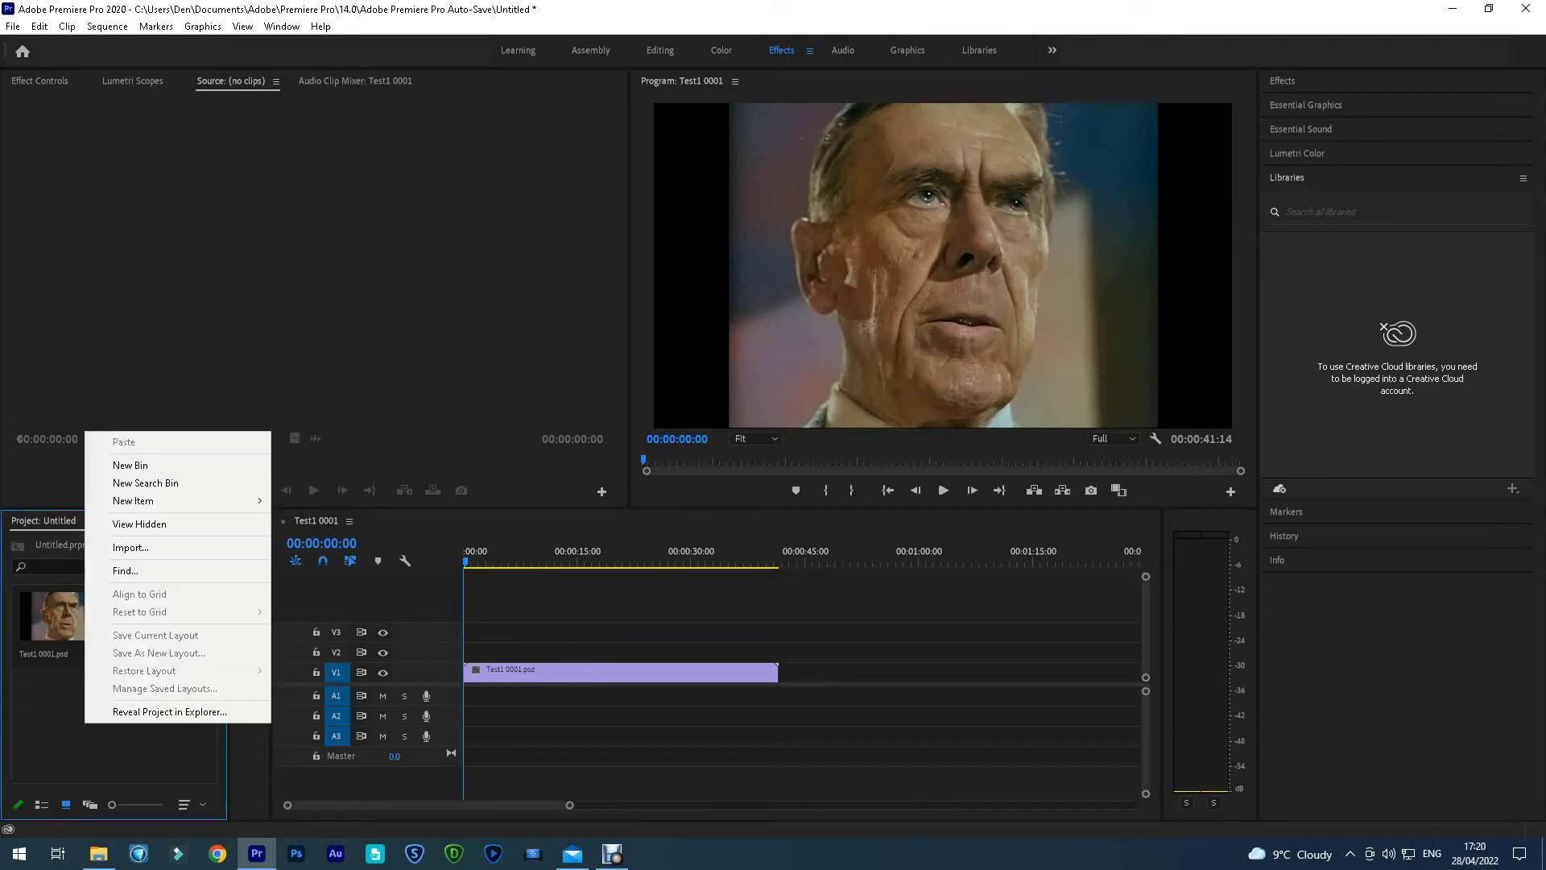
left_click(131, 548)
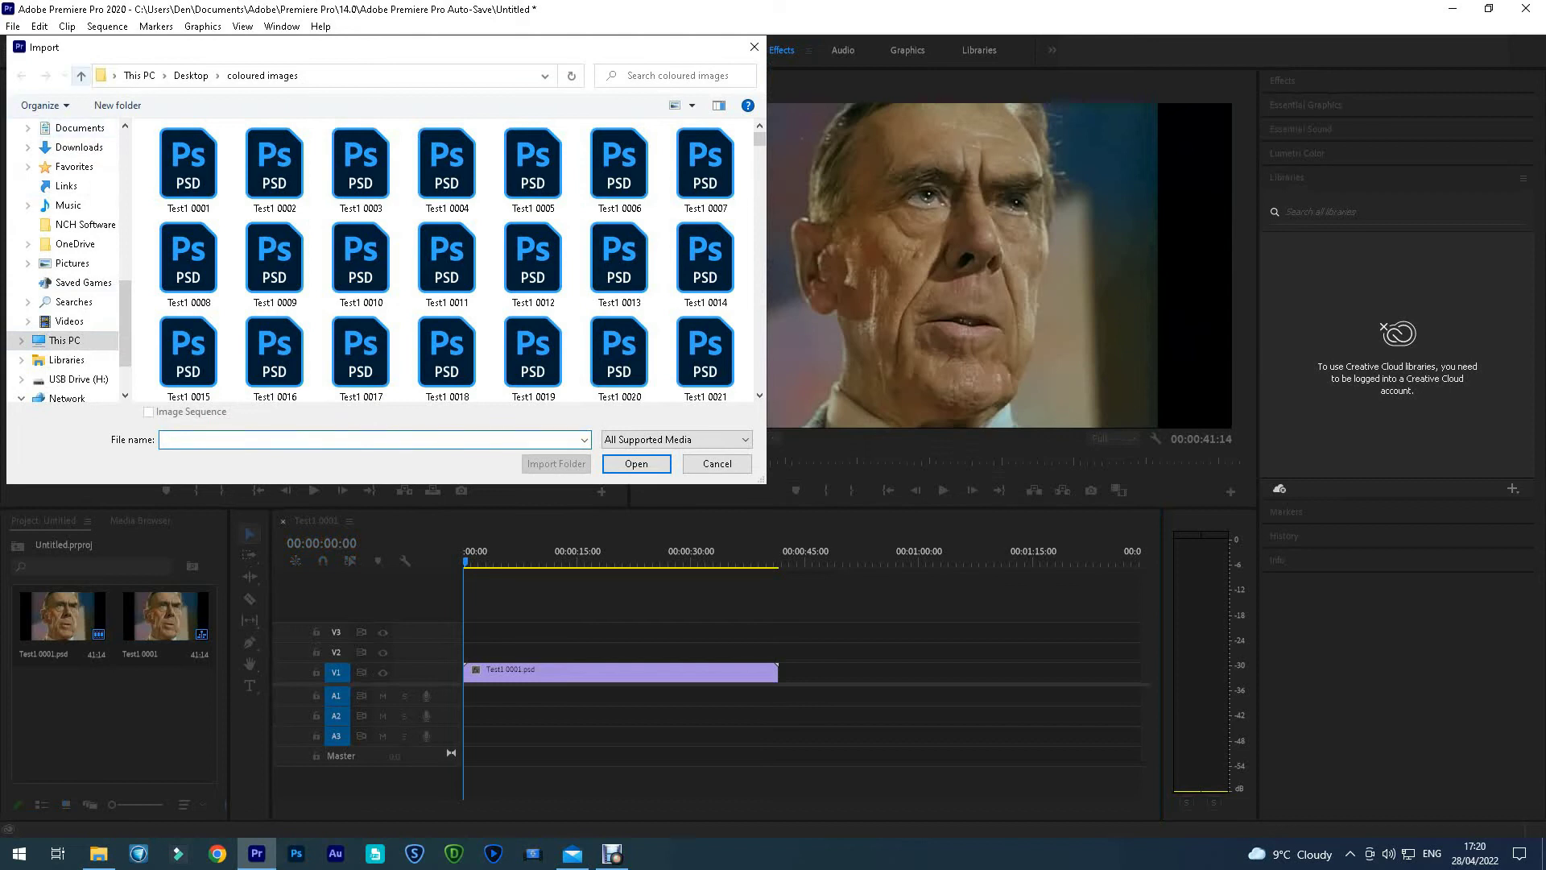
left_click(81, 76)
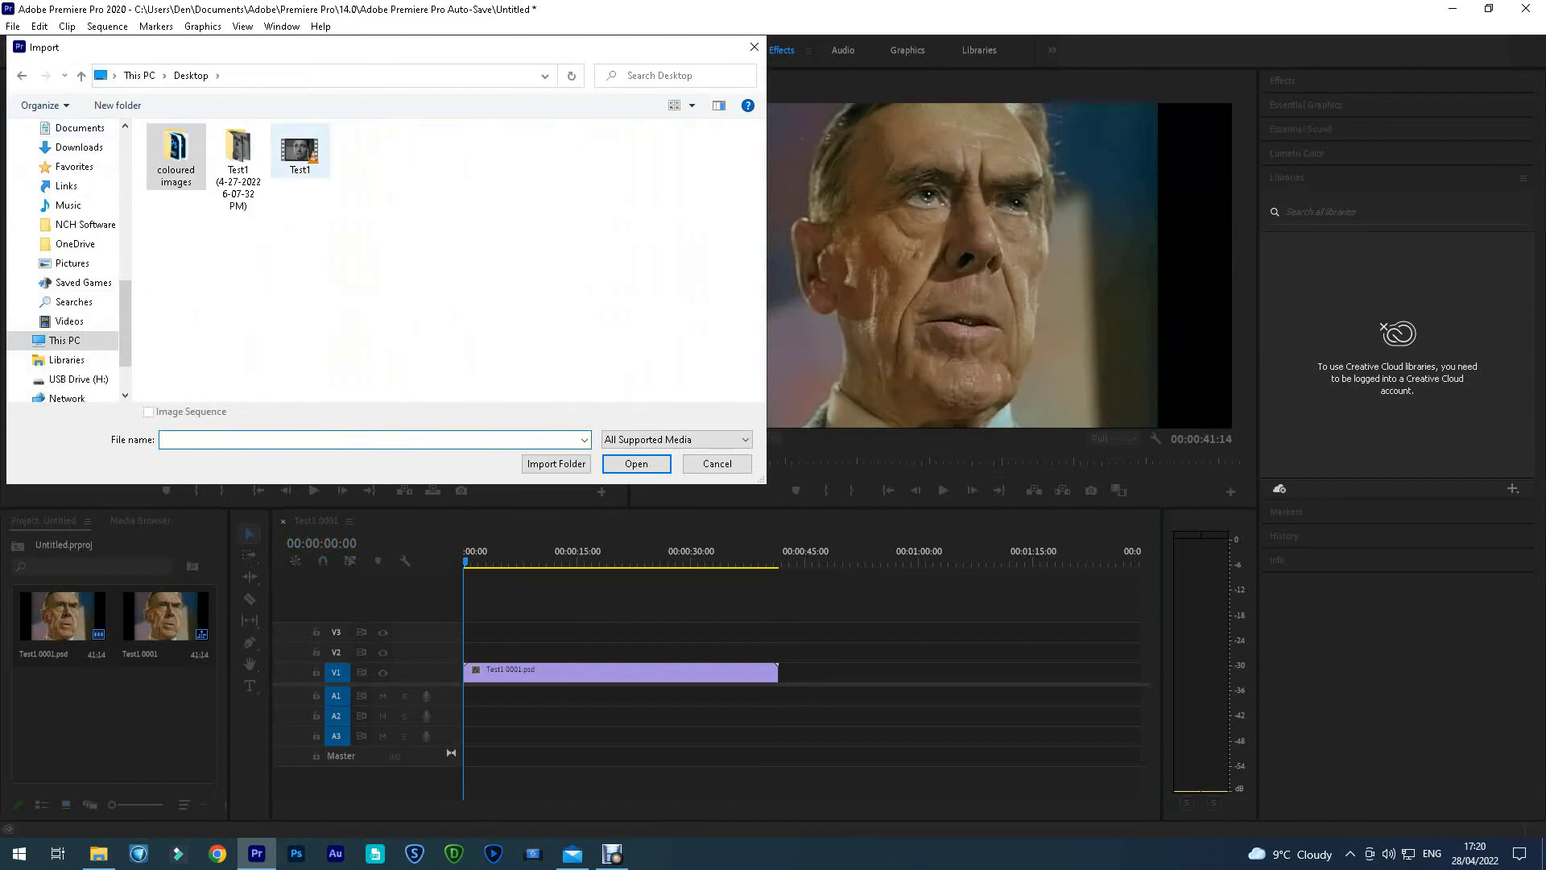
left_click(300, 151)
left_click(637, 463)
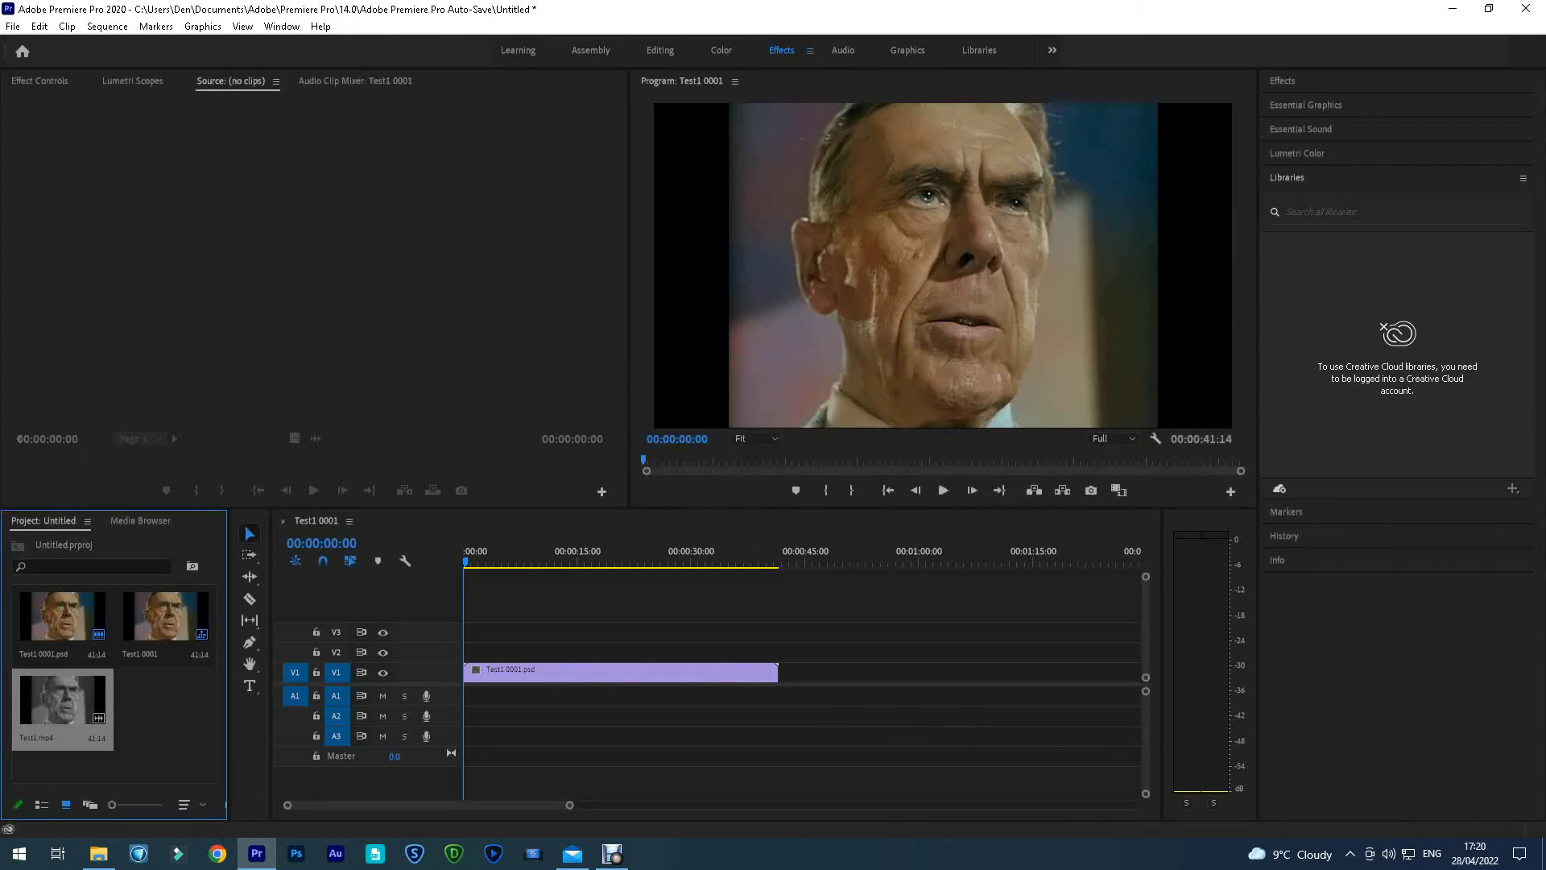
double_click(63, 709)
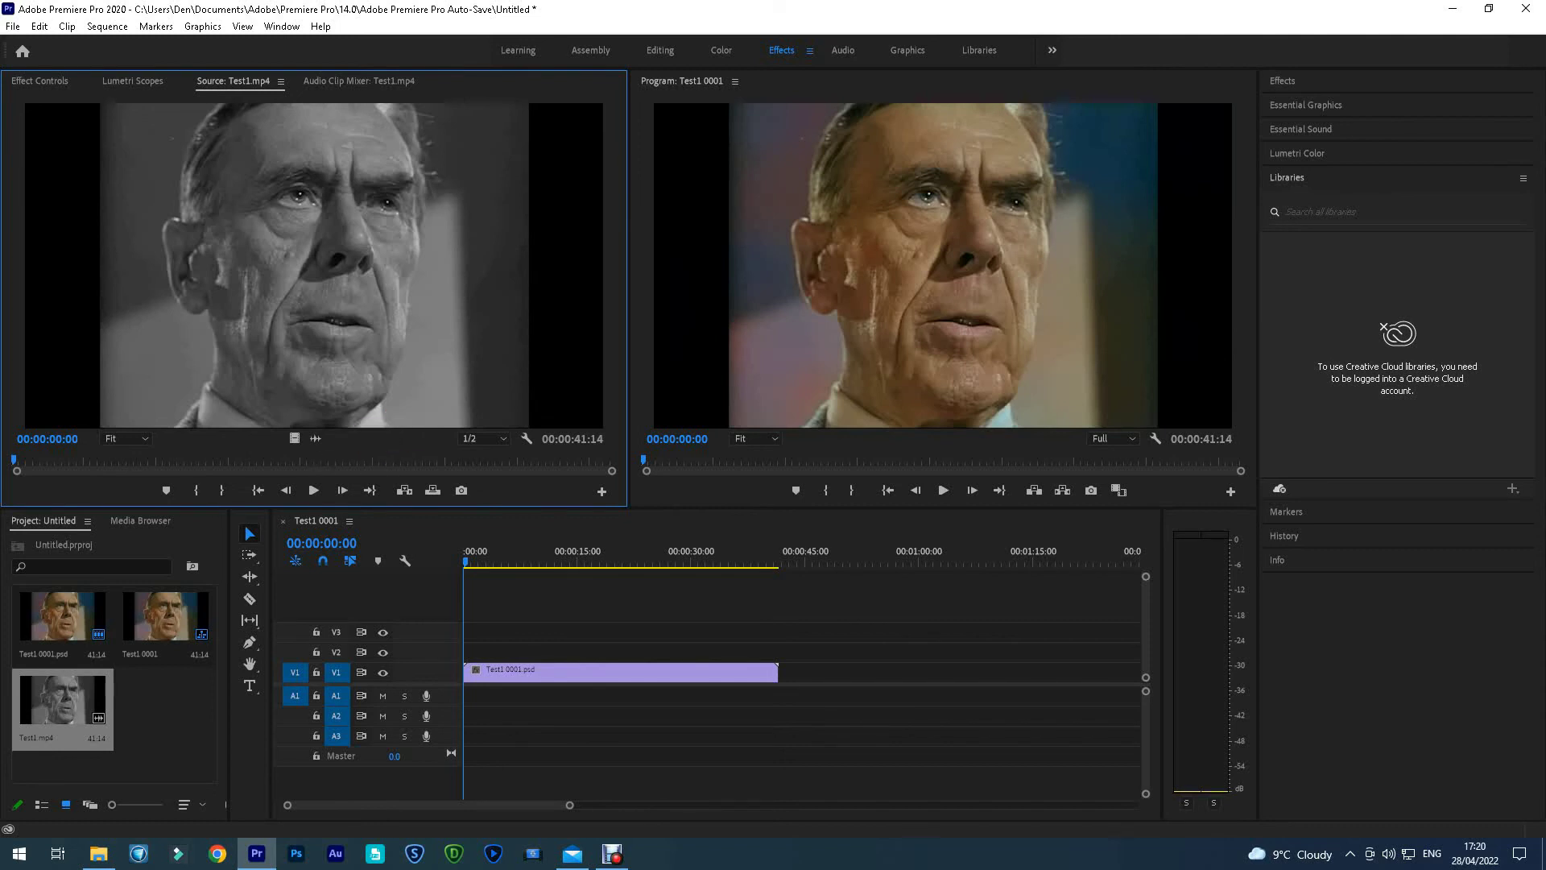
mouse_move(316, 439)
left_mouse_down()
mouse_move(493, 697)
mouse_move(466, 697)
left_mouse_up()
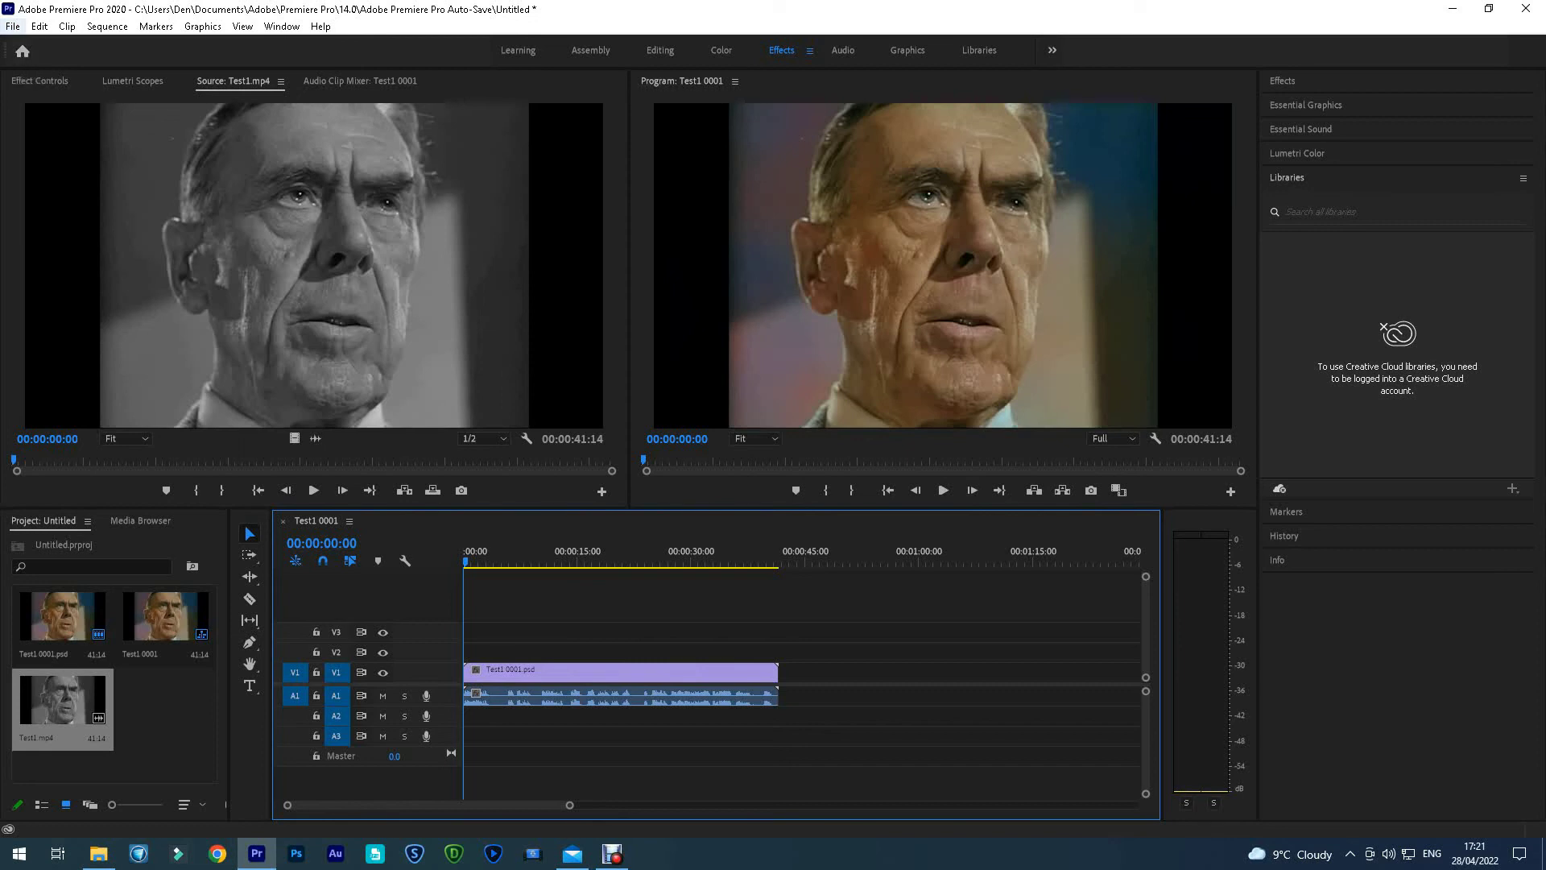
Render the sequence to the desktop as Test1 0001 MP4 with the High Quality 1080p HD preset
left_click(13, 27)
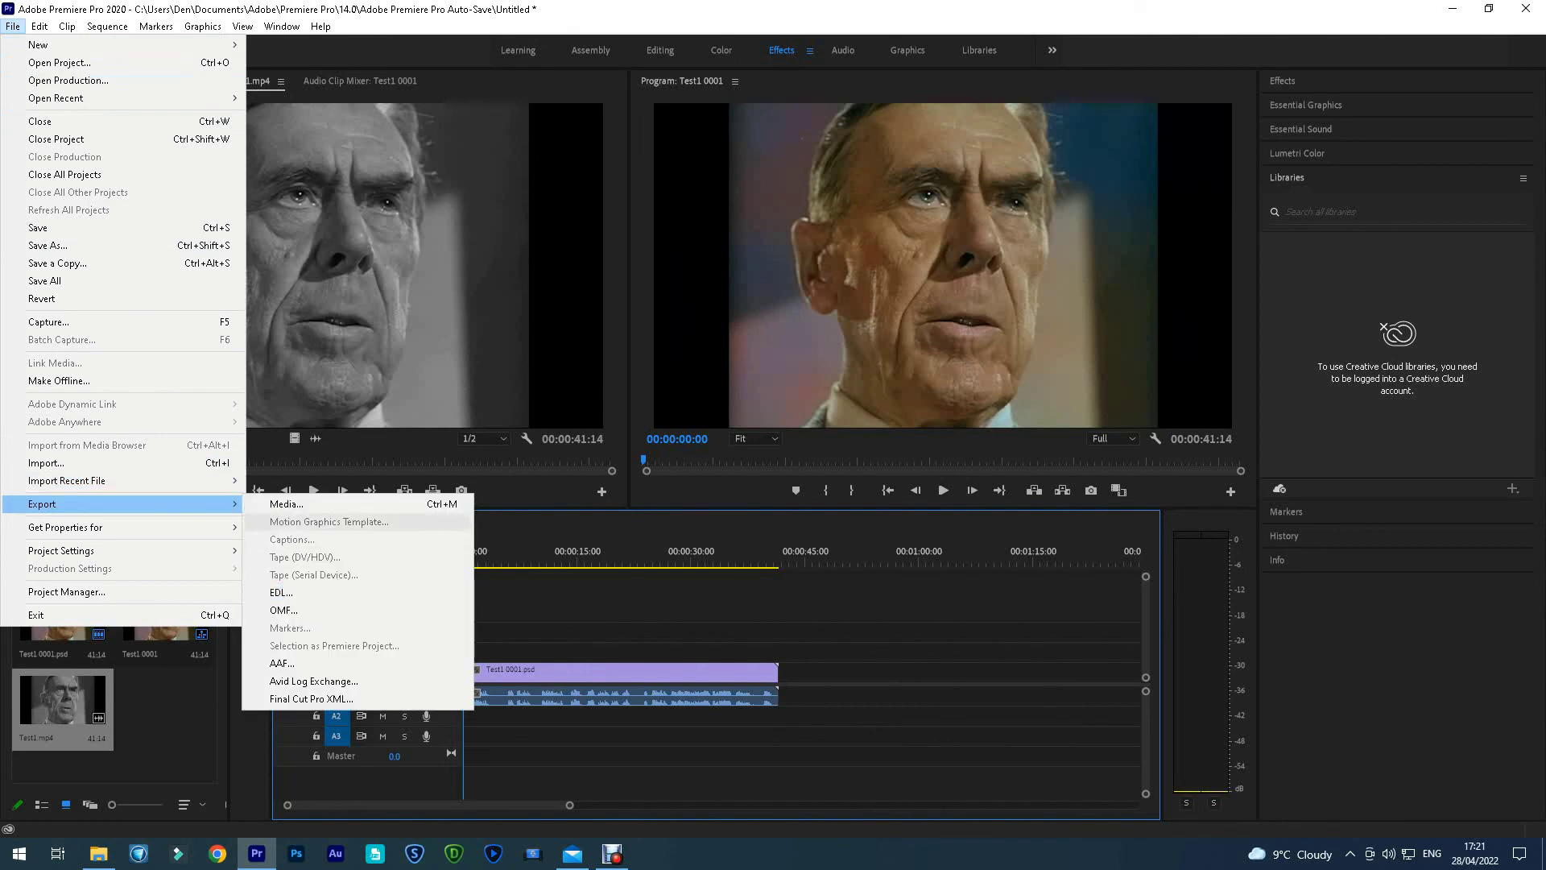
left_click(286, 504)
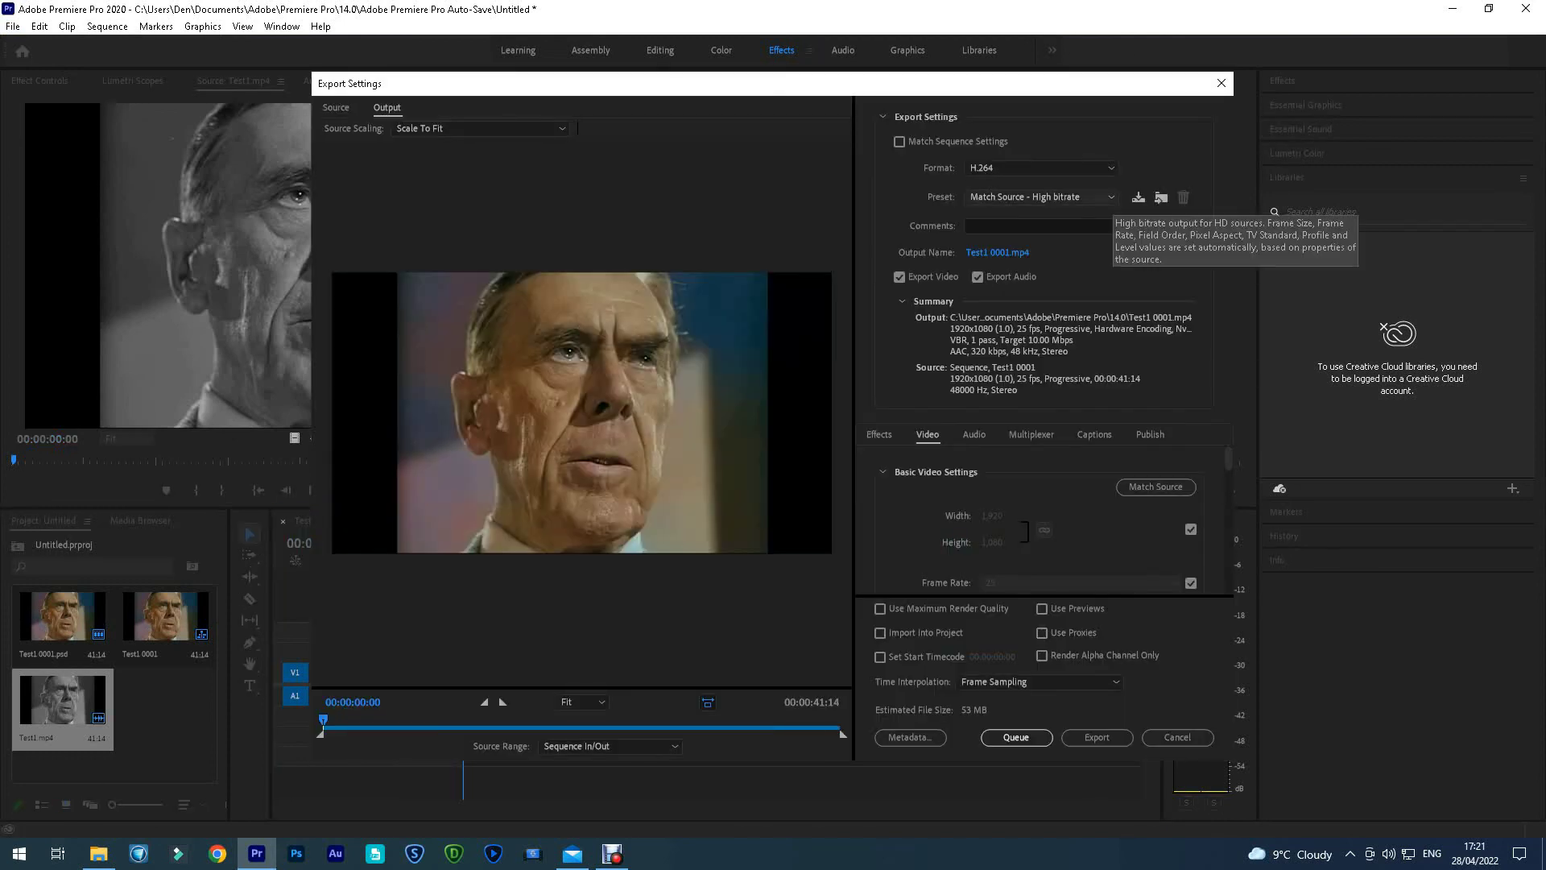
left_click(1079, 196)
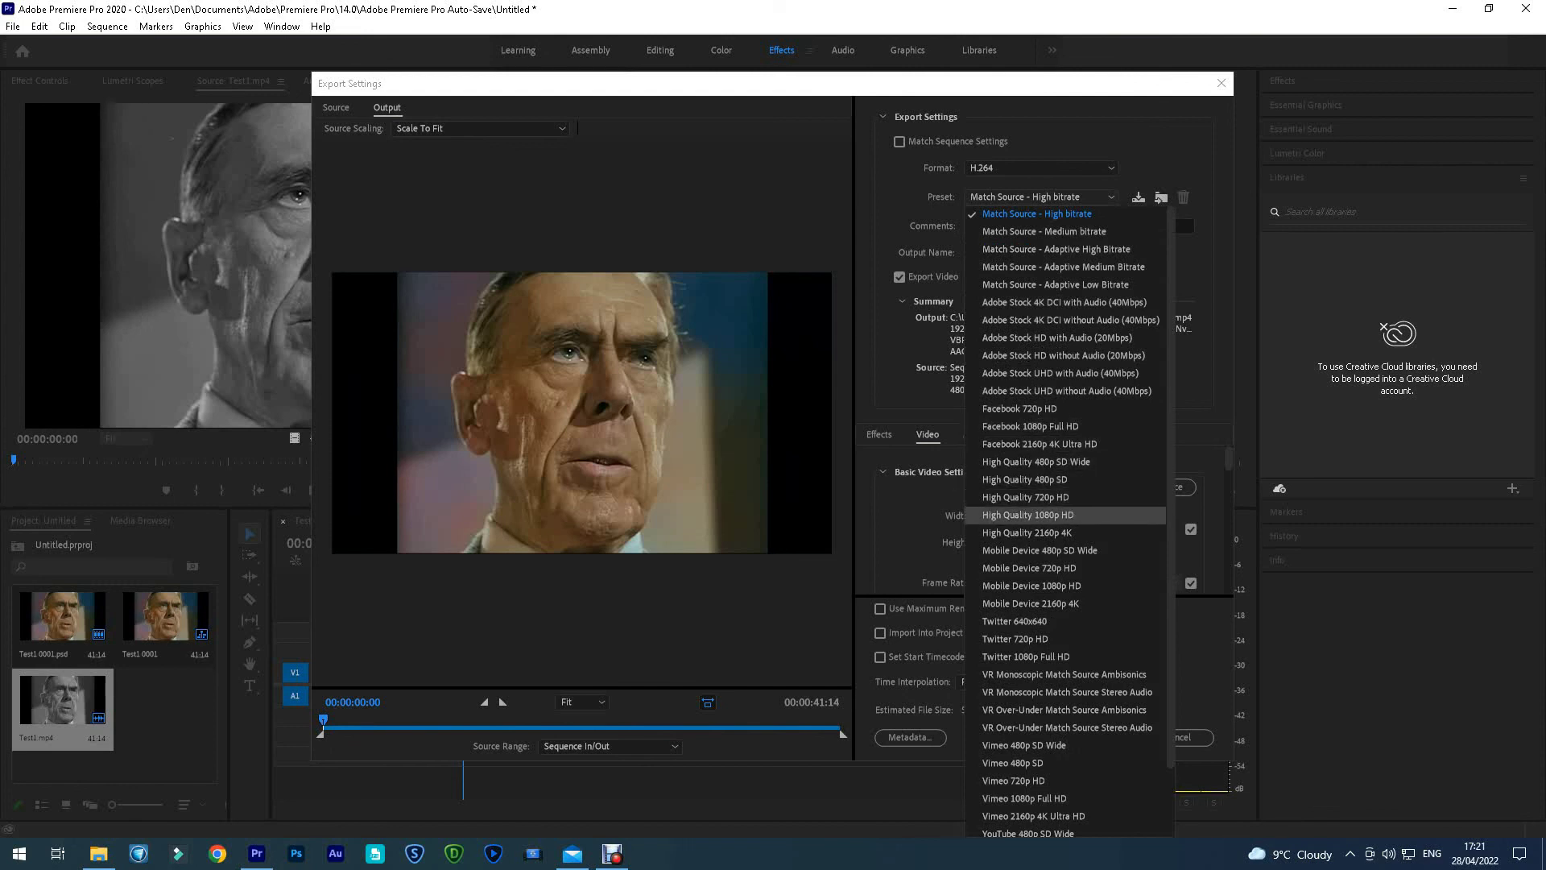
left_click(1028, 515)
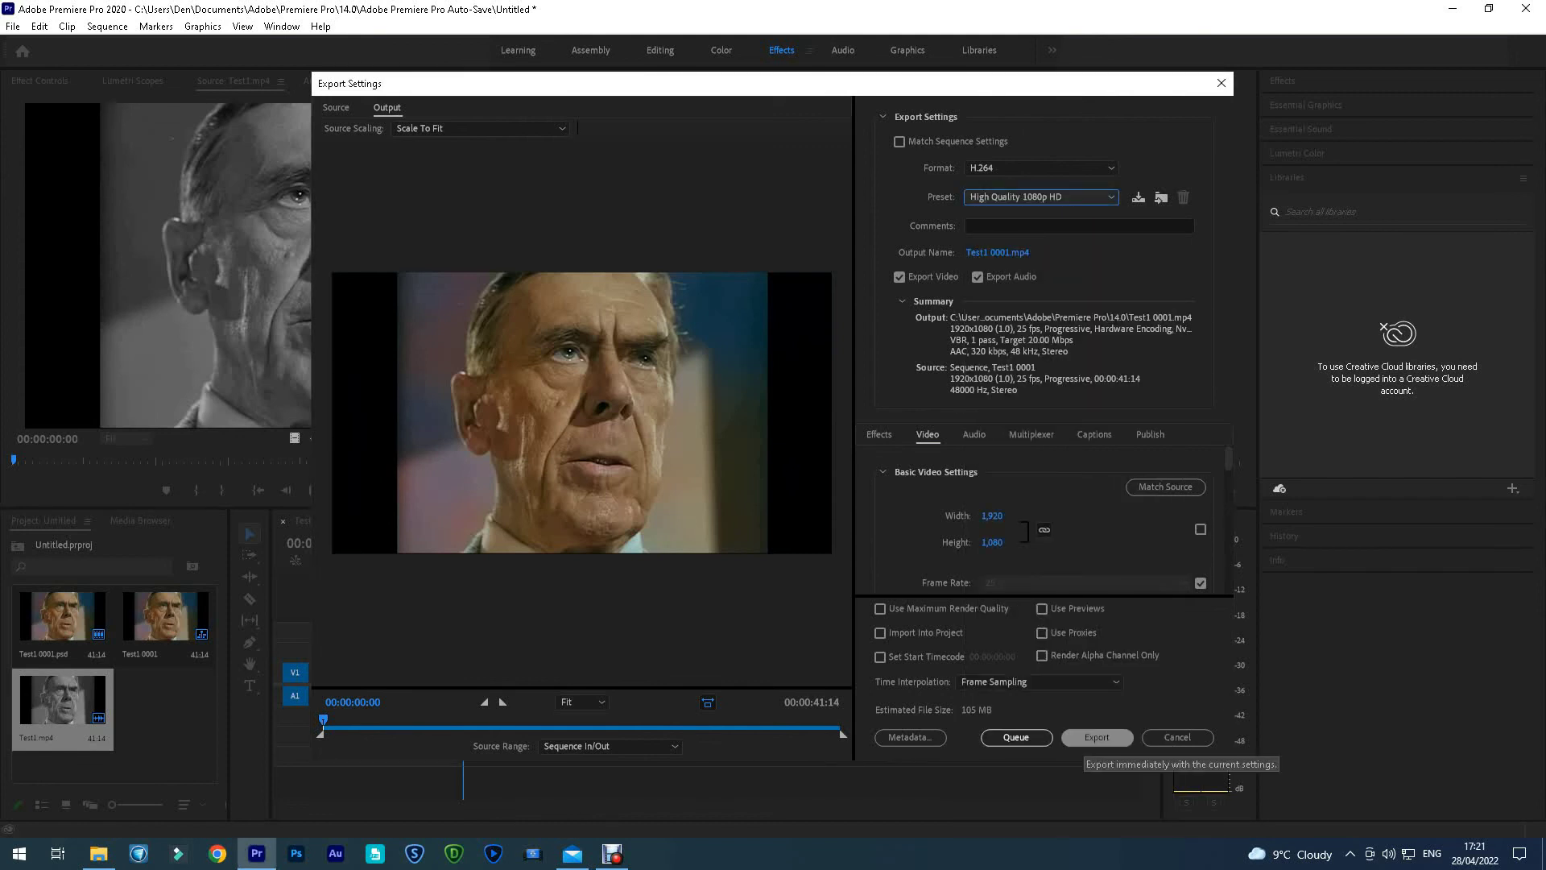
left_click(1097, 737)
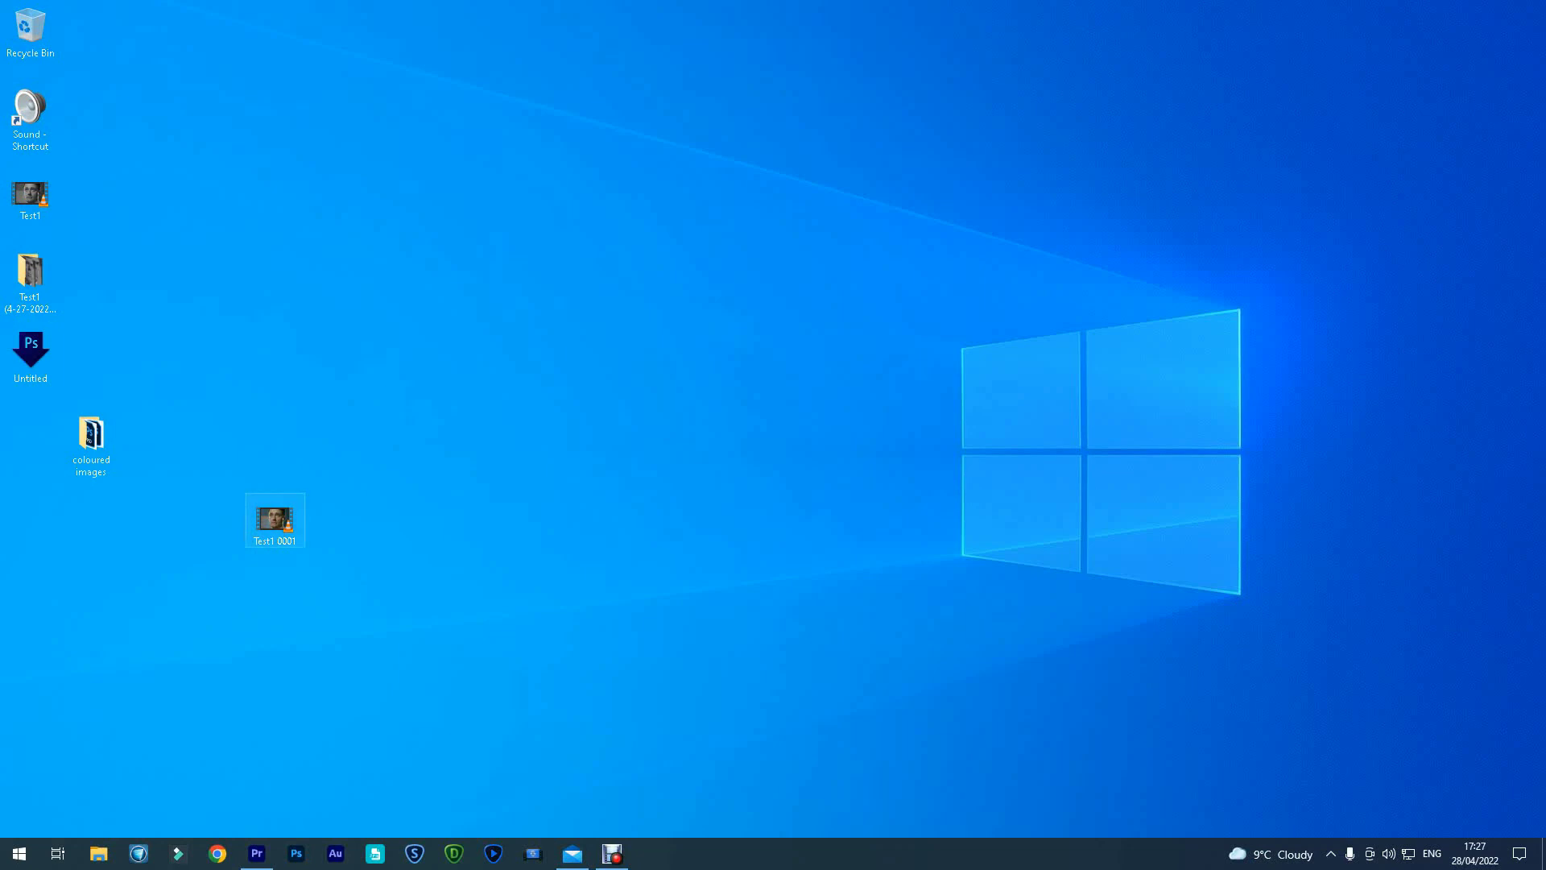
Play the exported Test1 0001.mp4 from the desktop in VLC
double_click(275, 519)
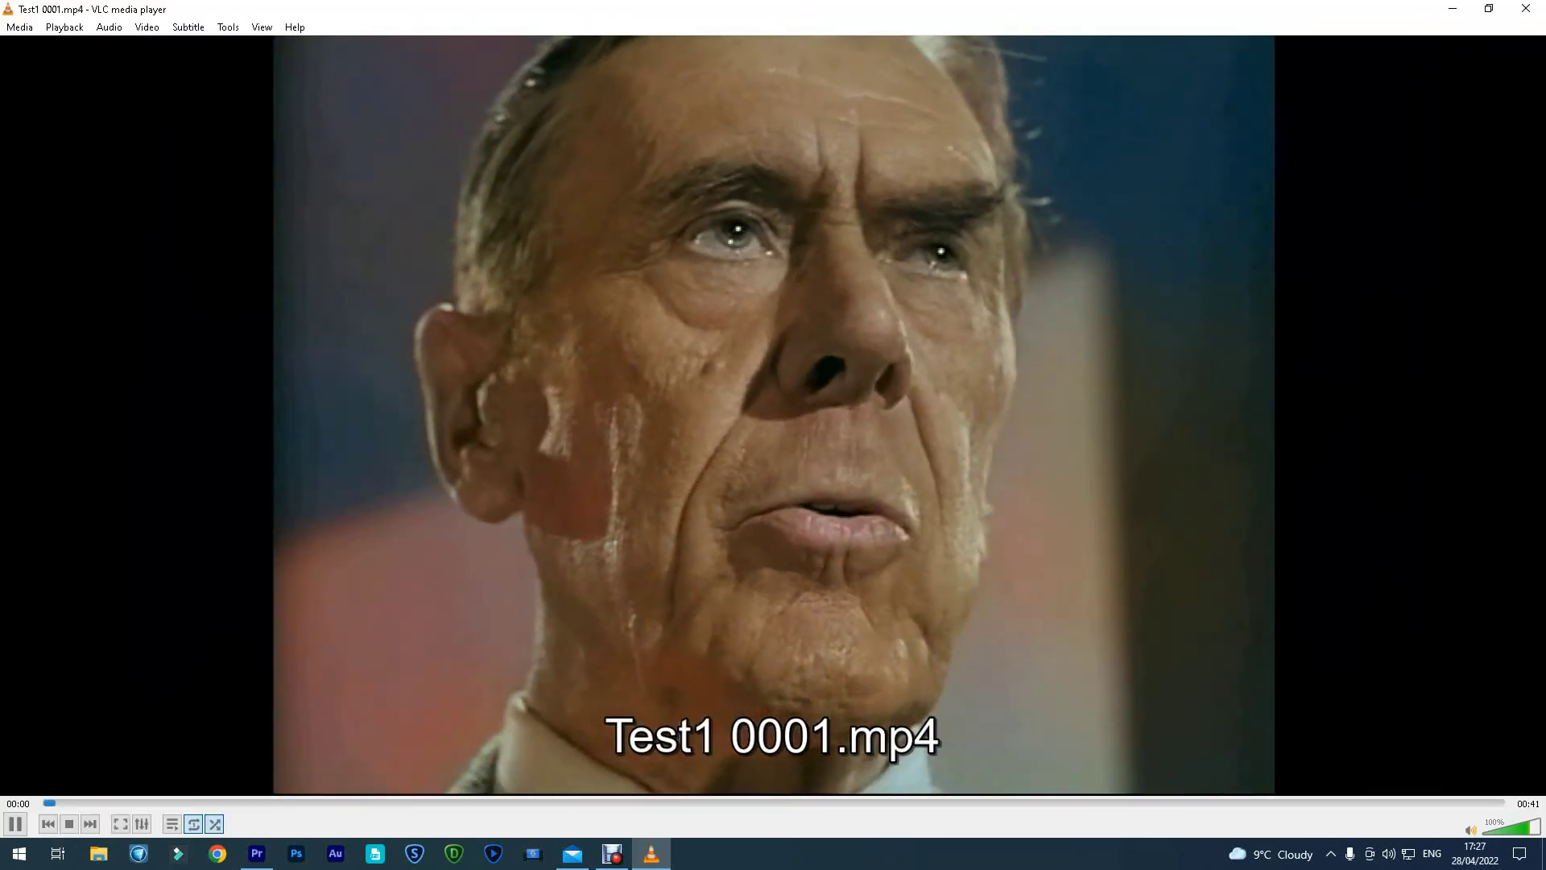